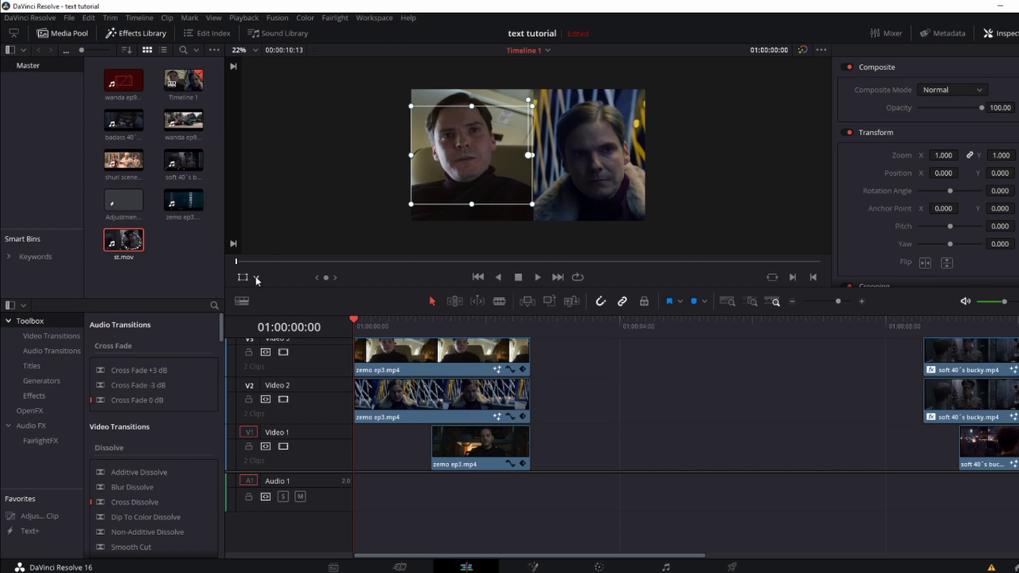
# Switch the viewer overlay to crop, move the Video 3 clip aside onto Video 2 behind the first clip, and select the first Video 2 clip
pyautogui.click(257, 277)
pyautogui.click(270, 309)
pyautogui.moveTo(382, 360); pyautogui.dragTo(568, 397)
pyautogui.click(421, 400)
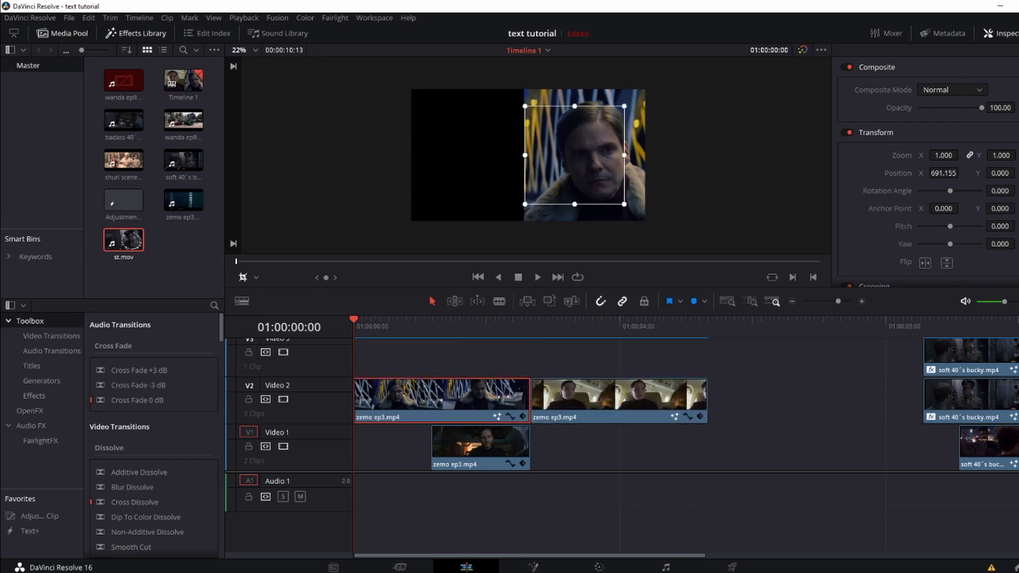
# In the Fusion page, add a Transform node after MediaIn1 and keyframe its Center at the clip's last frame
pyautogui.click(532, 567)
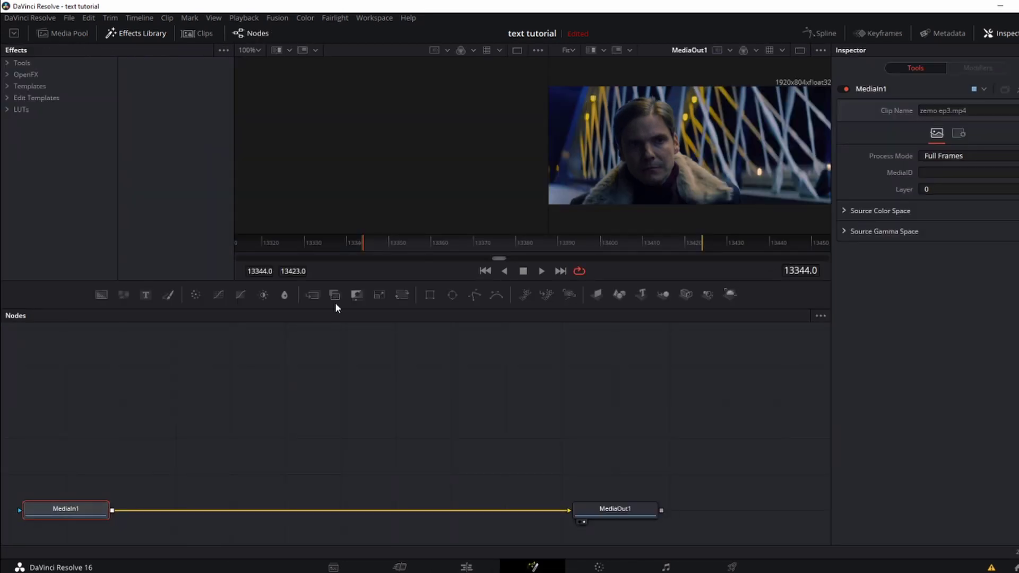
pyautogui.click(402, 293)
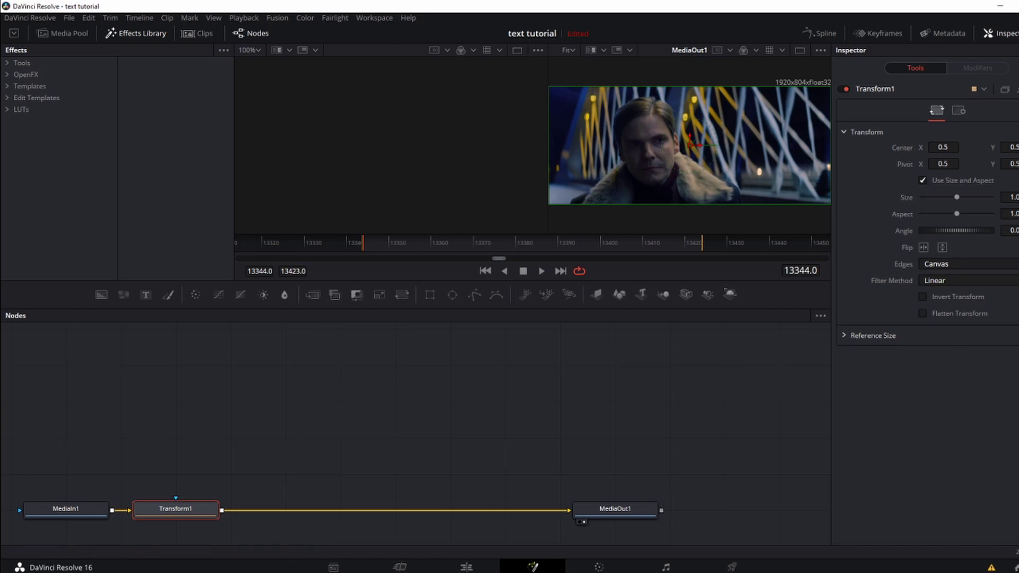
pyautogui.click(701, 251)
pyautogui.click(700, 250)
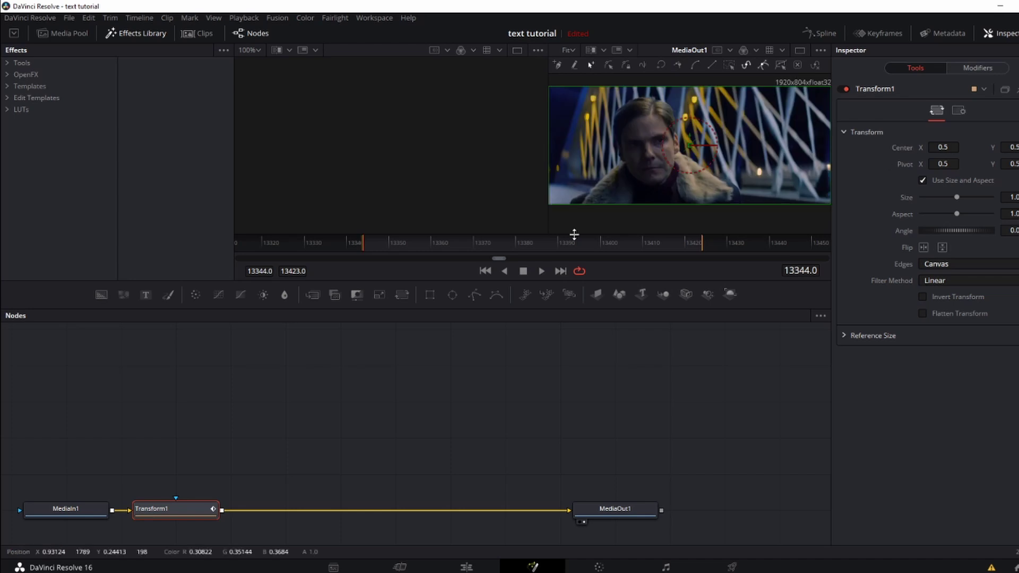
# Lower Transform1's Center Y at the clip's first frame to start the image below the frame, and play back the slide
pyautogui.click(377, 242)
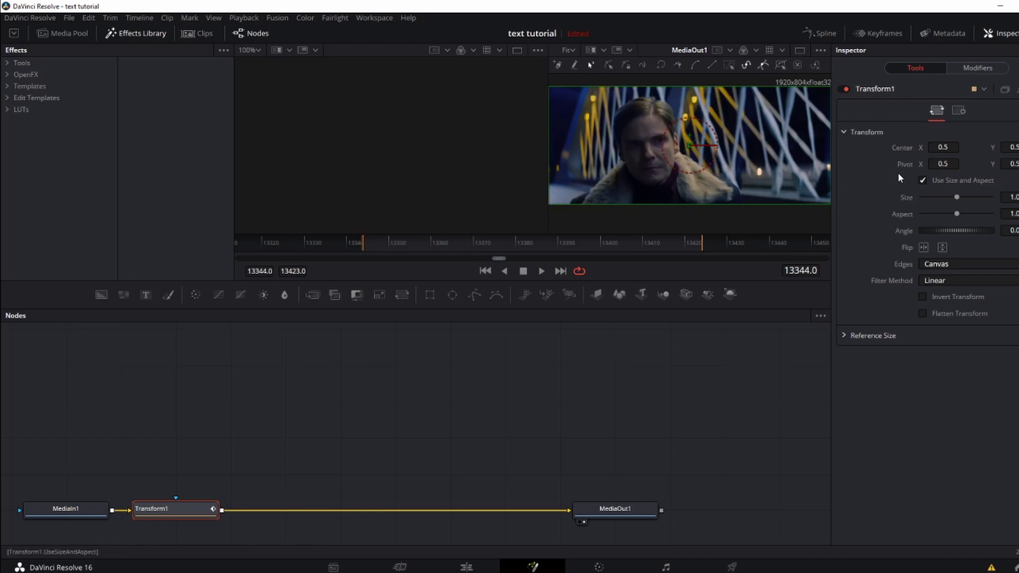
pyautogui.moveTo(1010, 146); pyautogui.dragTo(488, 191)
pyautogui.moveTo(689, 257); pyautogui.dragTo(690, 262)
pyautogui.press('space')
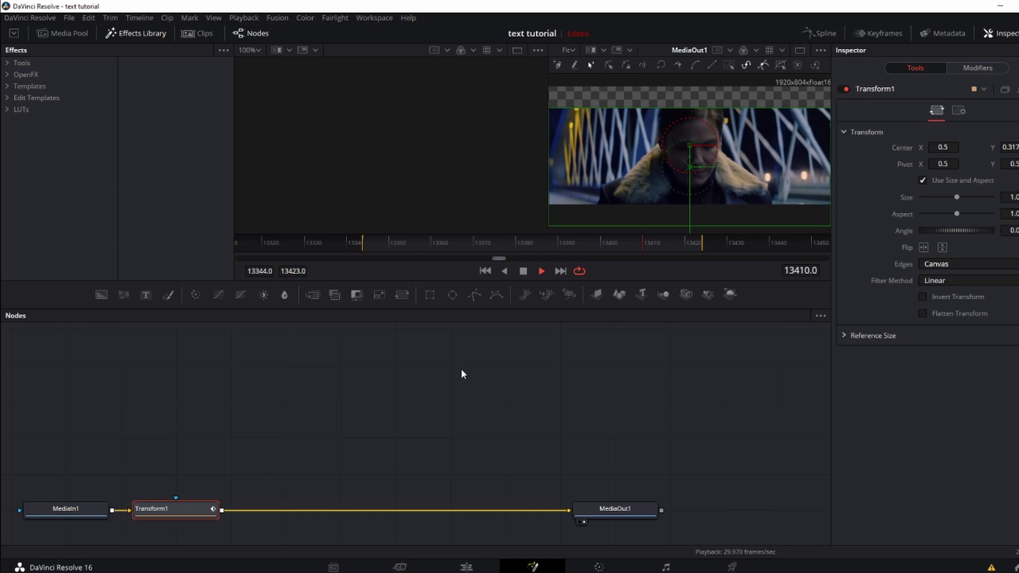
pyautogui.press('space')
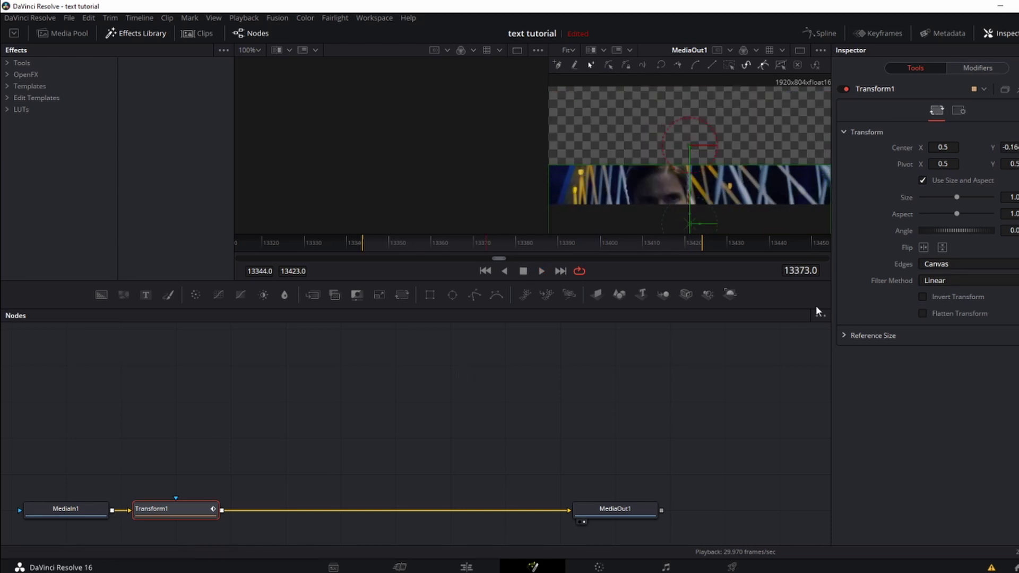
# Set Transform1's Edges to Mirror and scrub through the clip to check the mirrored slide
pyautogui.click(970, 263)
pyautogui.click(958, 313)
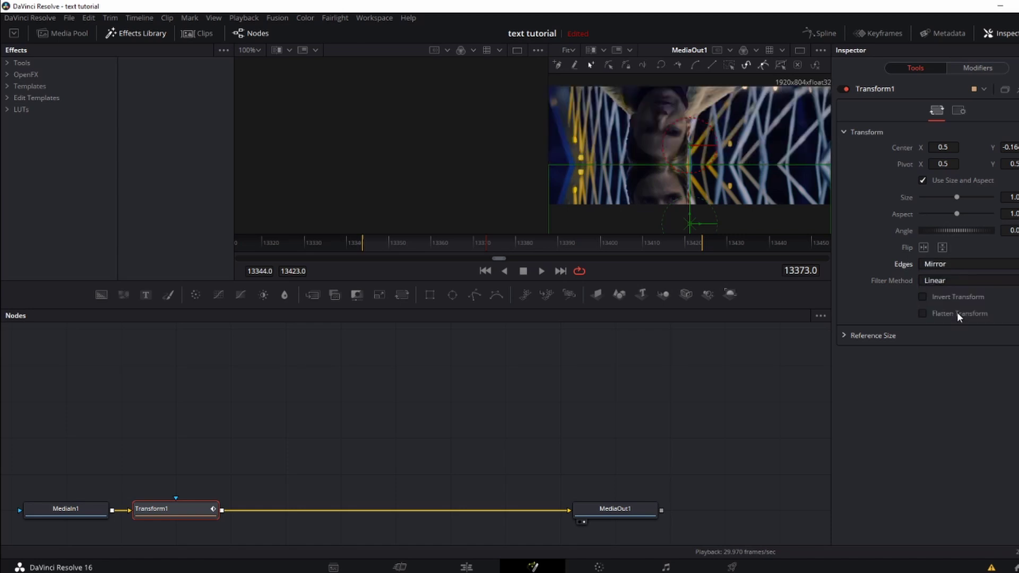
pyautogui.moveTo(501, 241); pyautogui.dragTo(686, 246)
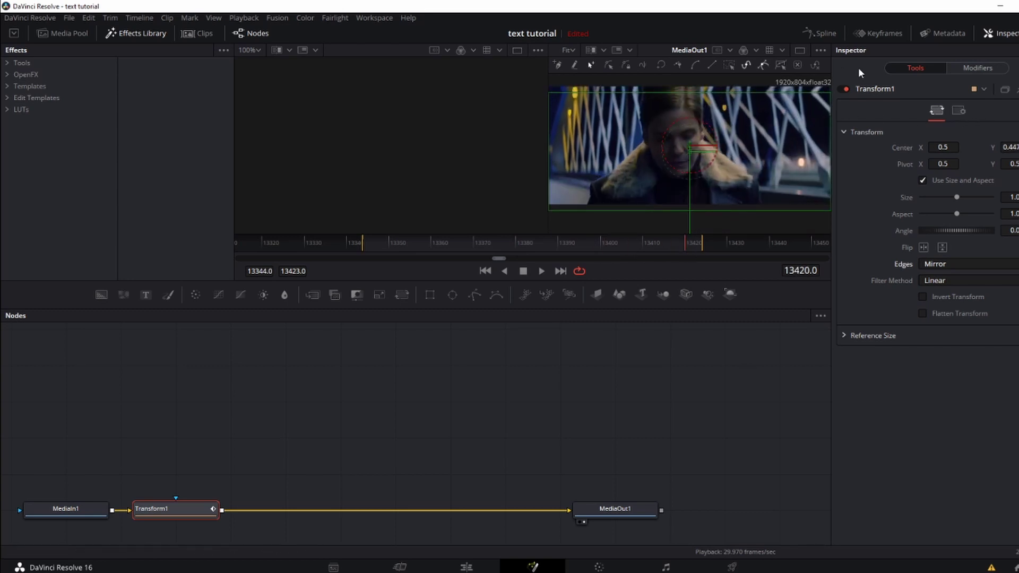
# Show Transform1's Displacement curve in the spline editor, shape it into a steep start with a long ease-out, and preview the motion
pyautogui.click(817, 33)
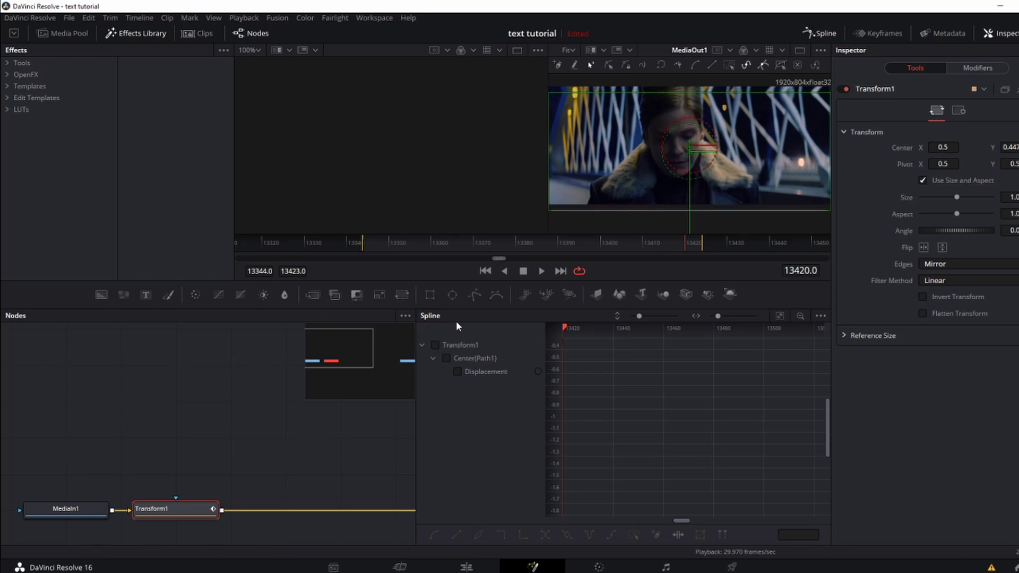
pyautogui.click(434, 344)
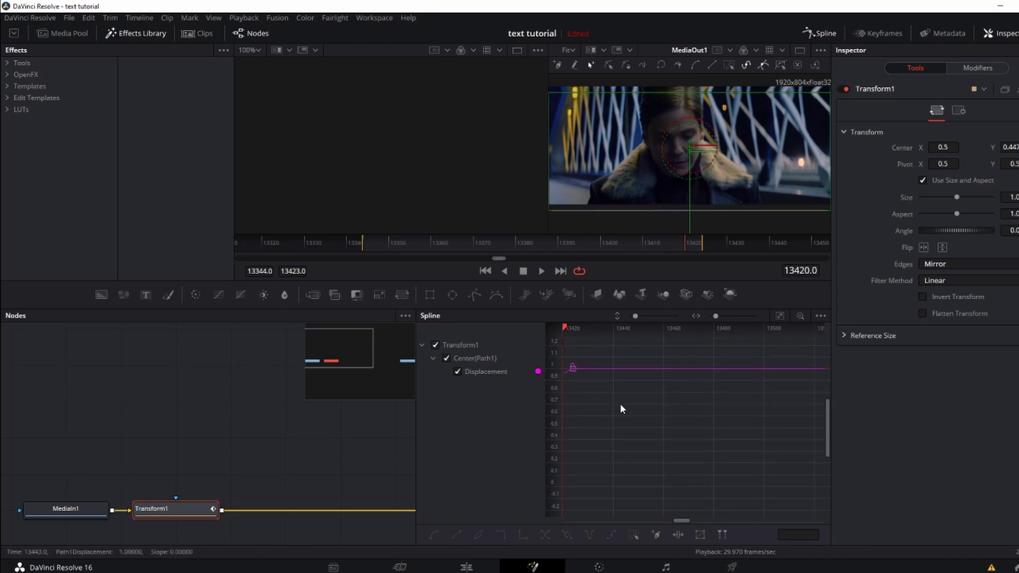
pyautogui.scroll(-5, 619, 409)
pyautogui.scroll(5, 600, 414)
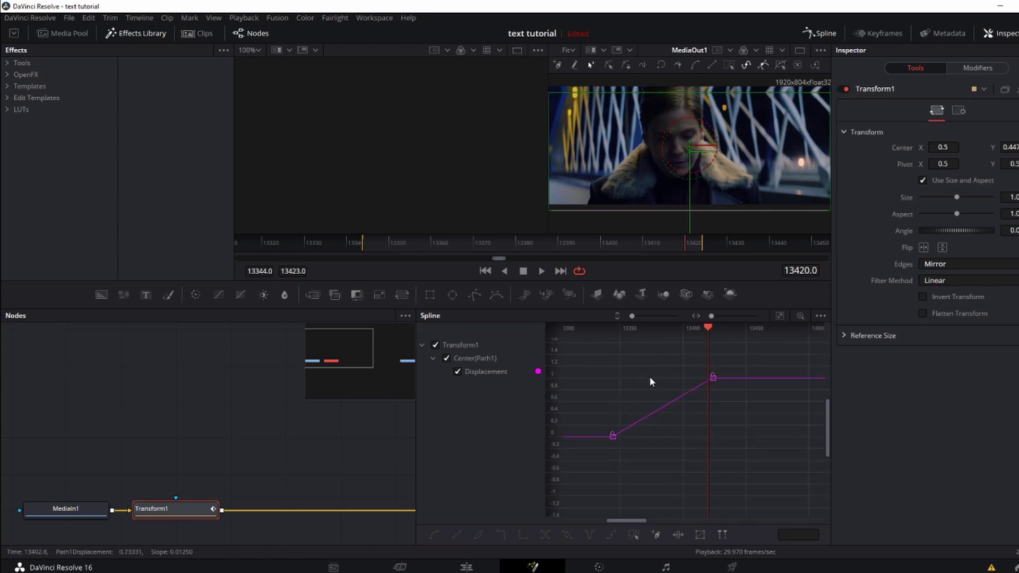
pyautogui.moveTo(580, 349); pyautogui.dragTo(775, 493)
pyautogui.moveTo(645, 420); pyautogui.dragTo(607, 382)
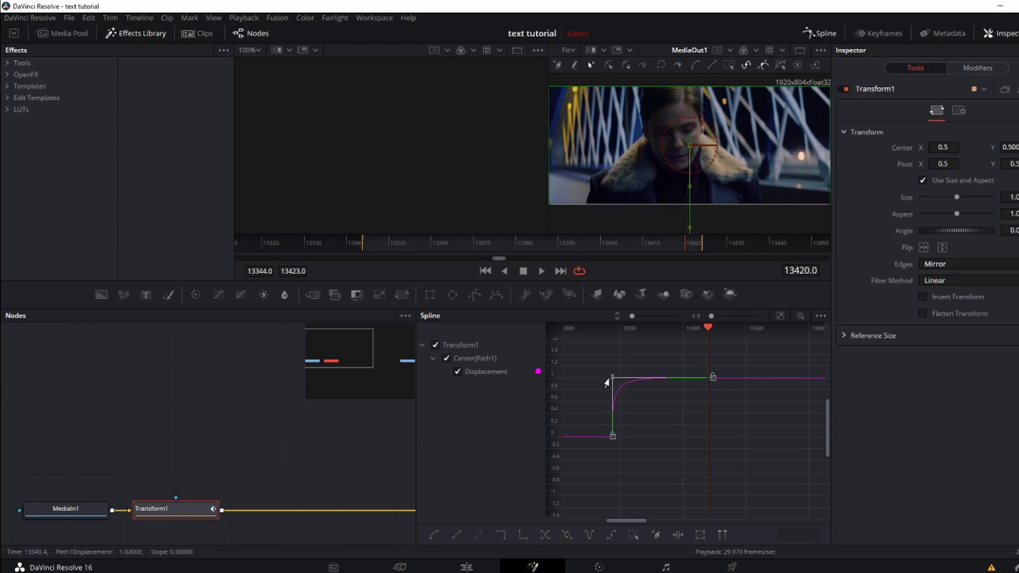
pyautogui.press('space')
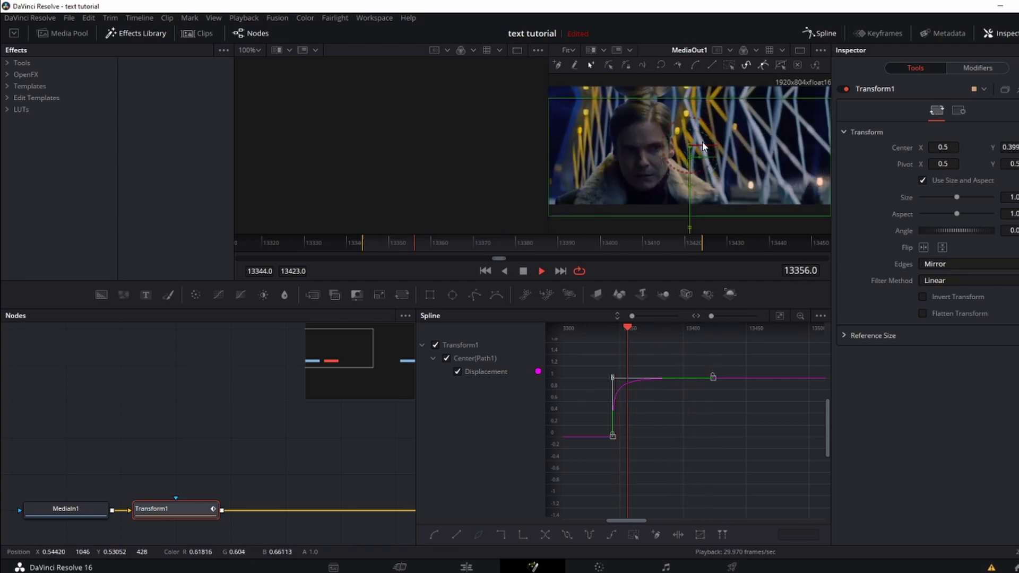
pyautogui.press('space')
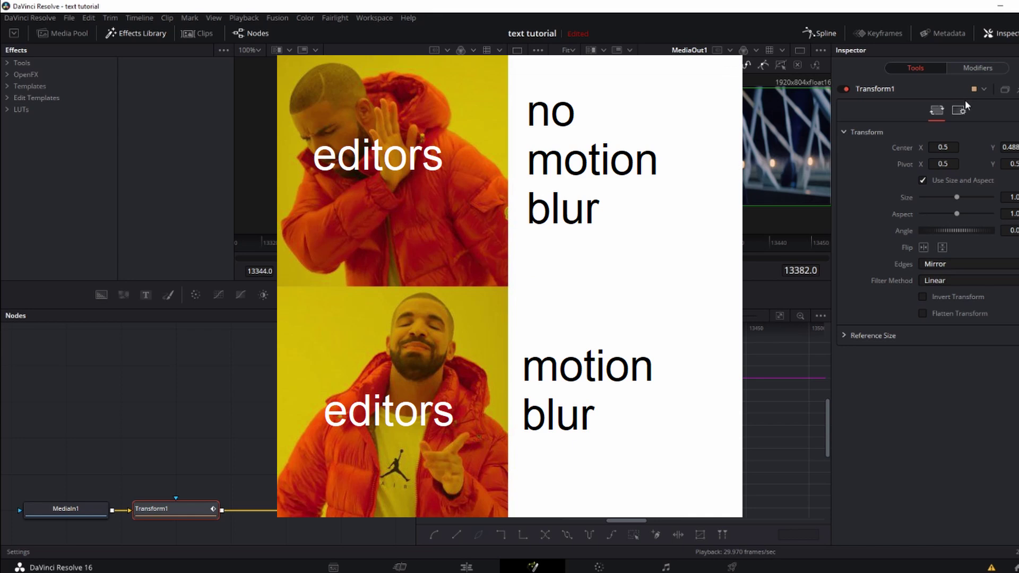
# Enable Motion Blur on Transform1 with Quality 4 and Shutter Angle 280
pyautogui.click(960, 108)
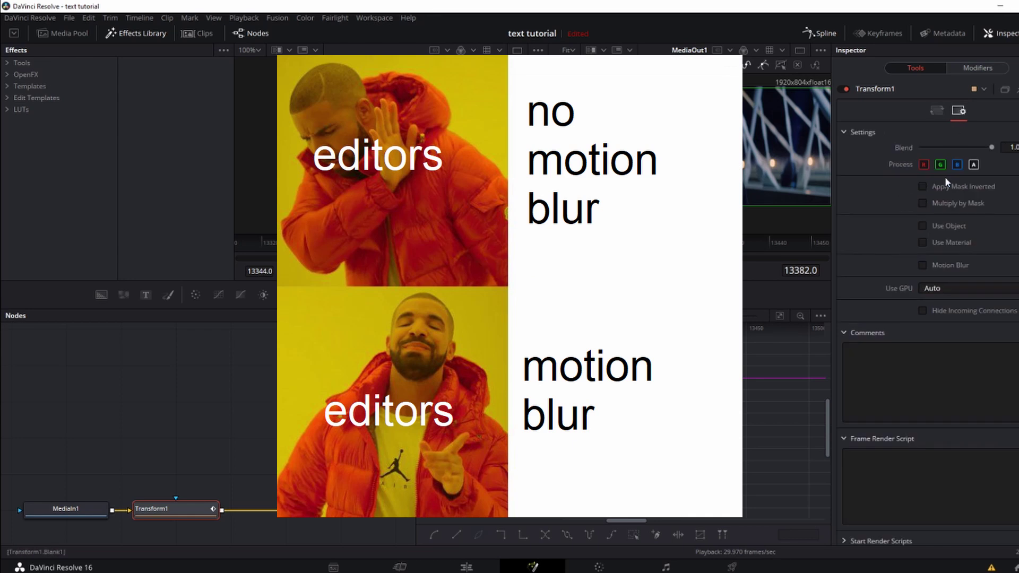
pyautogui.click(953, 264)
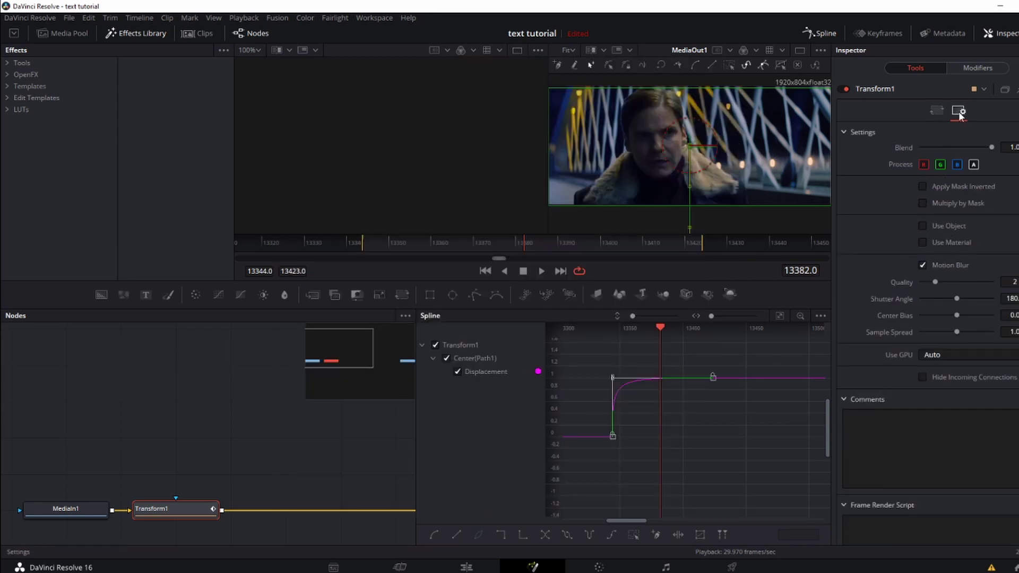
pyautogui.click(984, 282)
pyautogui.click(983, 281)
pyautogui.click(985, 300)
pyautogui.click(985, 300)
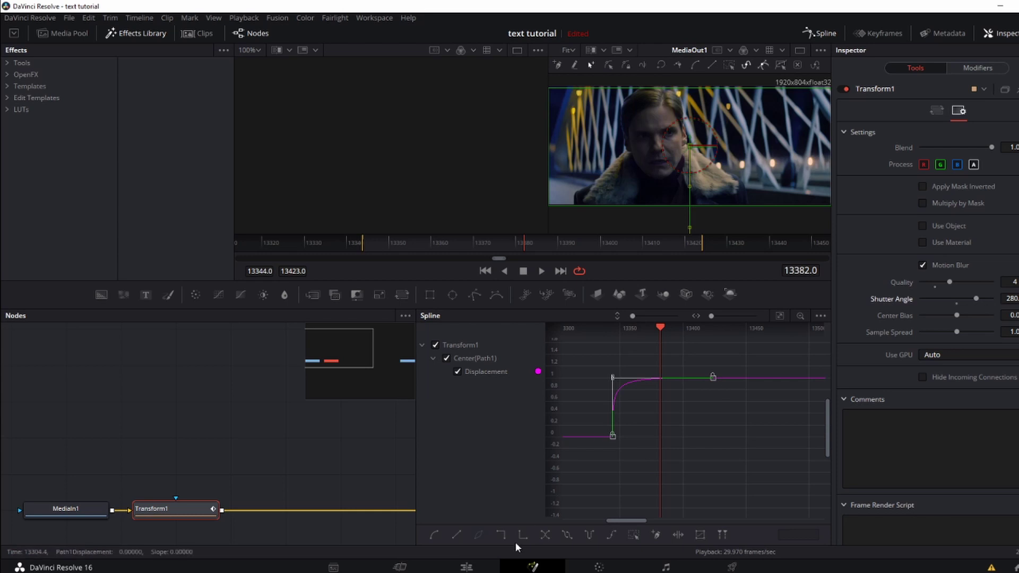
# Return to the Edit page and move the airplane clip back to the start of Video 3
pyautogui.click(465, 566)
pyautogui.moveTo(556, 389); pyautogui.dragTo(388, 350)
pyautogui.click(378, 323)
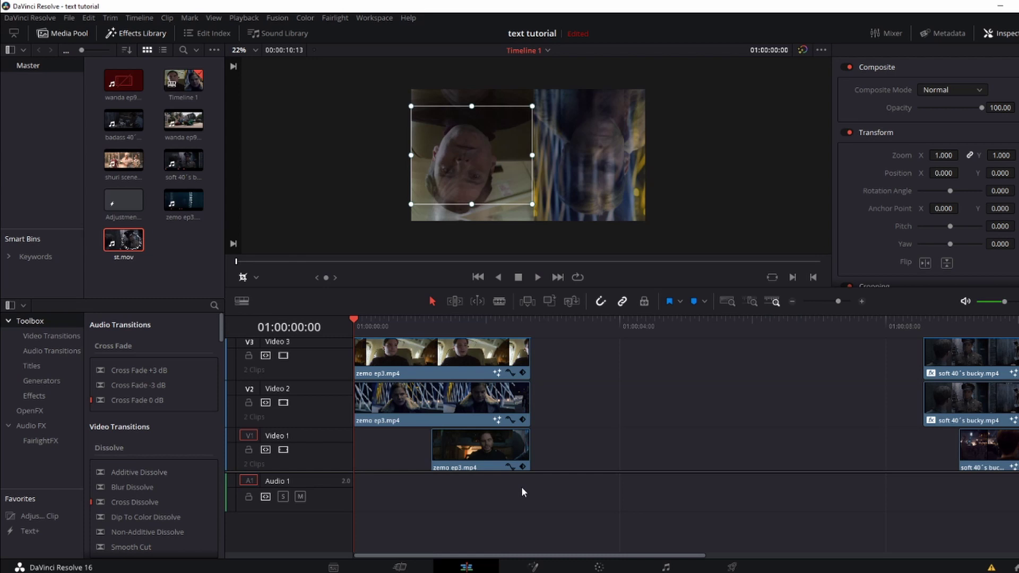
# Play the split-screen clips from the timeline start to check both slide animations, and return to the first frame
pyautogui.press('space')
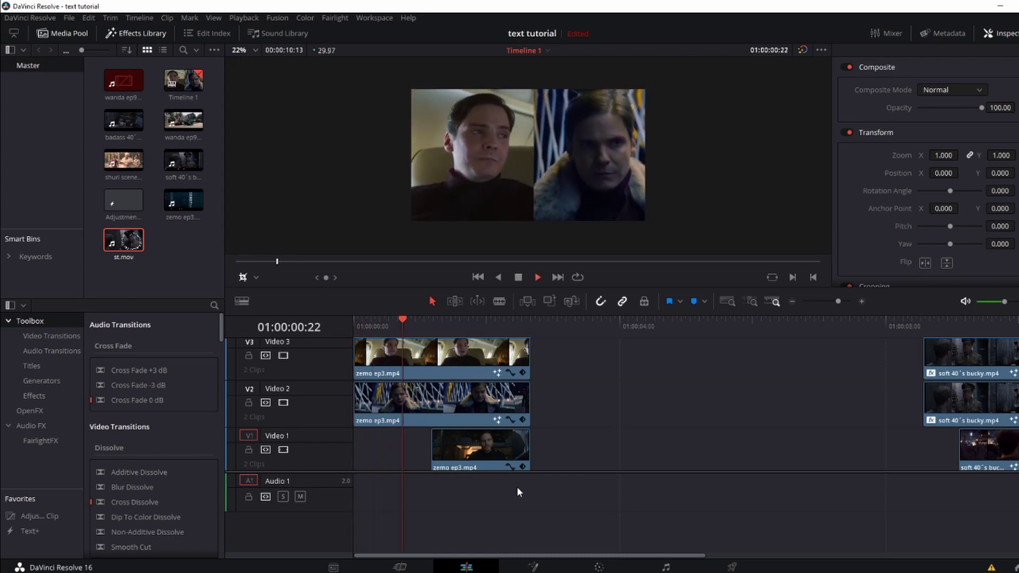
pyautogui.press('space')
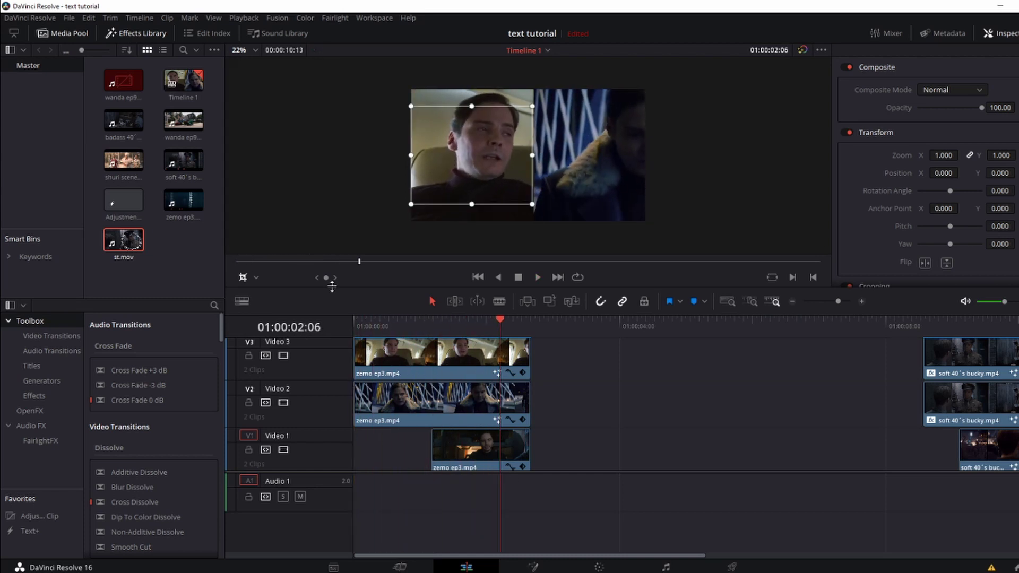
pyautogui.press('Home')
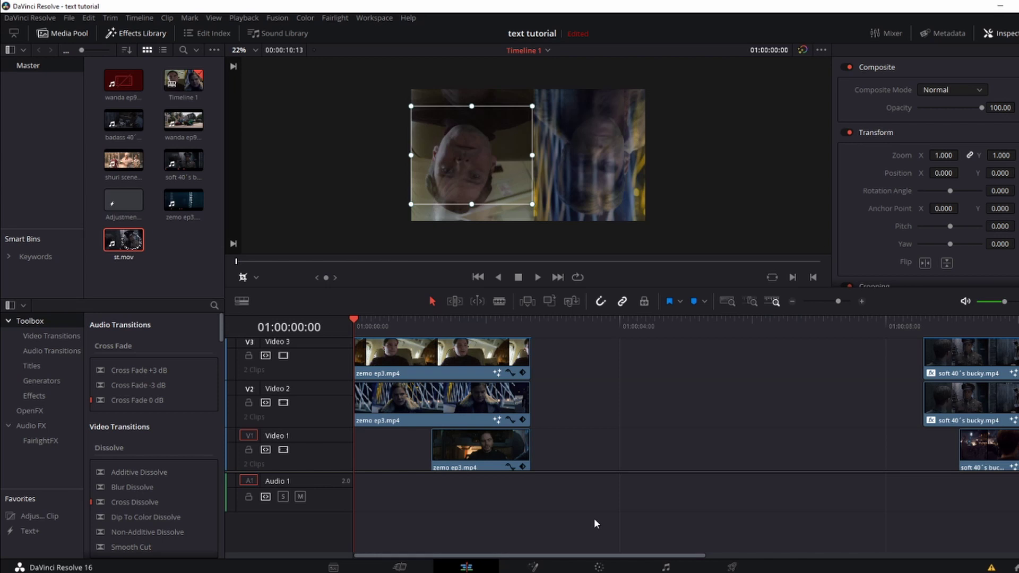
pyautogui.press('space')
pyautogui.press('space')
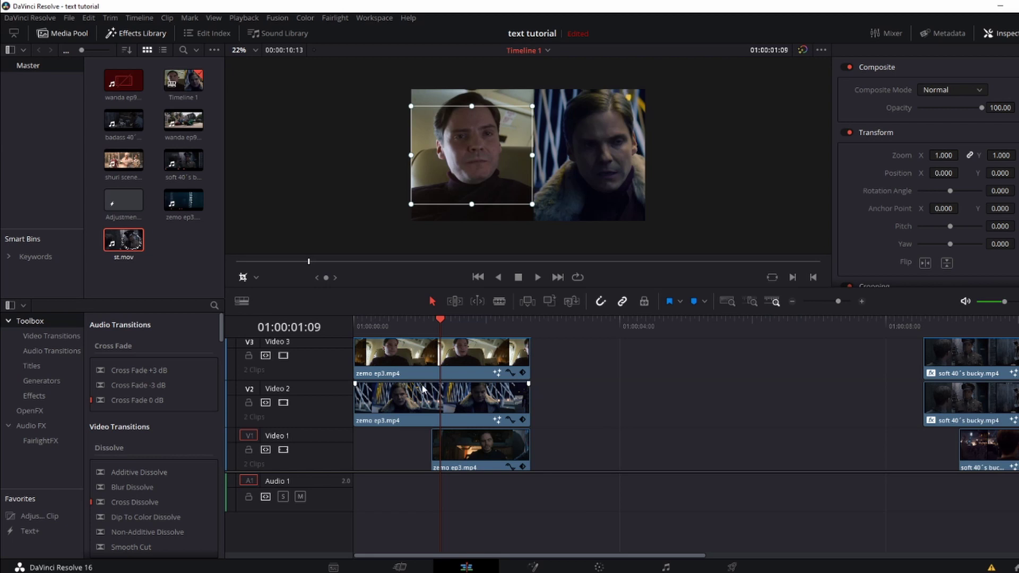
pyautogui.moveTo(404, 324); pyautogui.dragTo(318, 326)
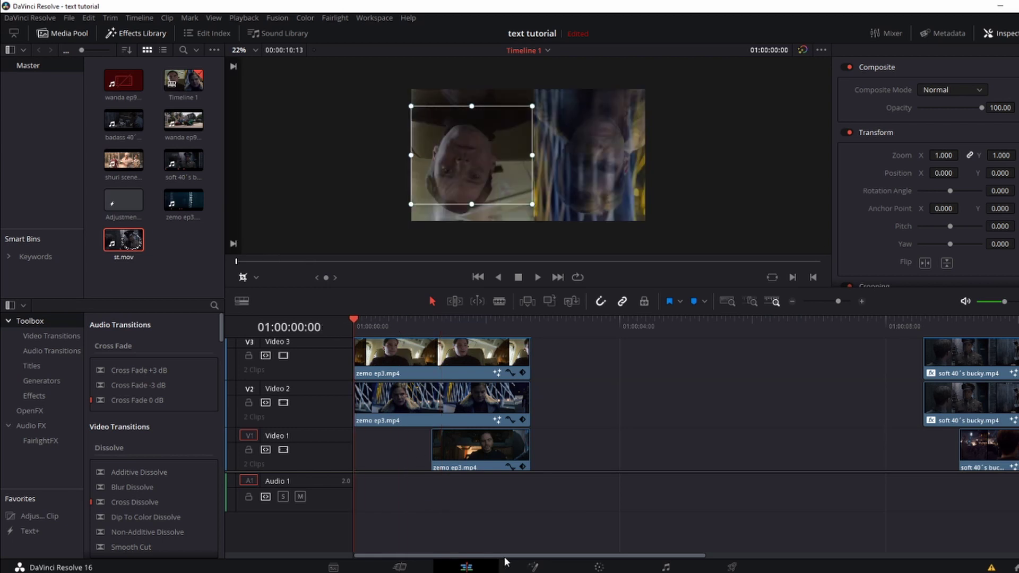
# Open the Video 3 clip in the Fusion page, hide the spline editor, and add a Merge node after Transform1
pyautogui.click(531, 567)
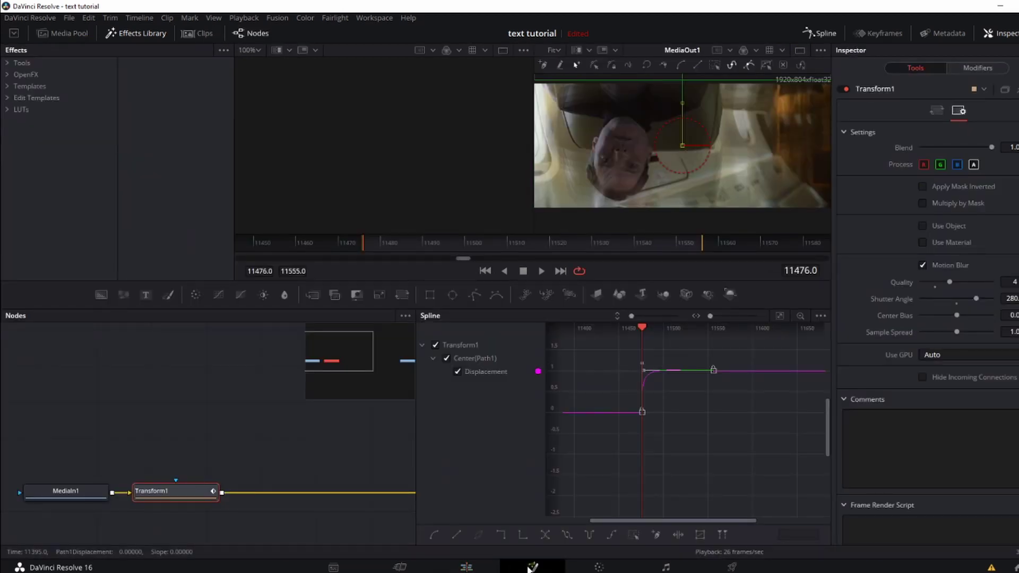
pyautogui.click(819, 33)
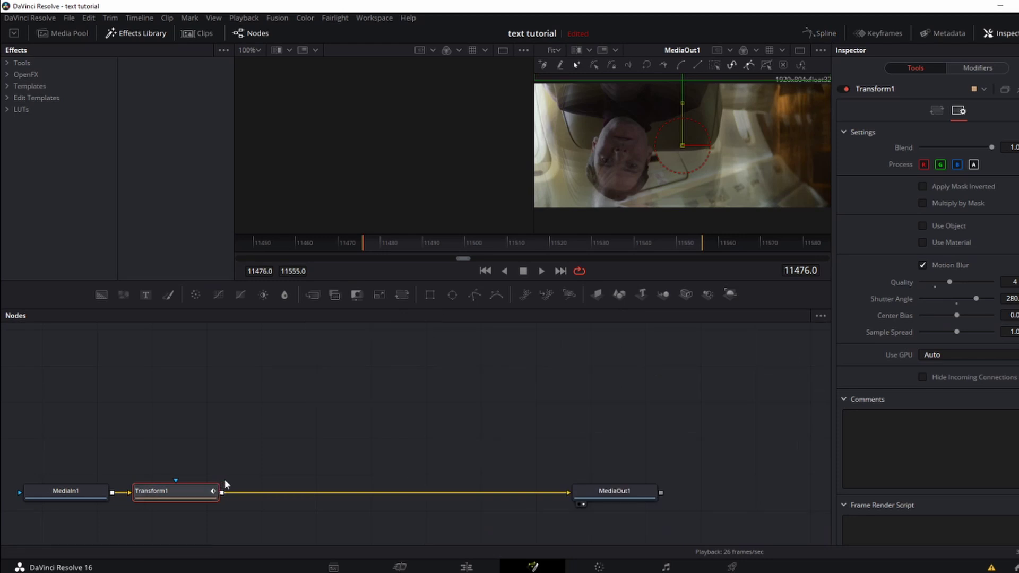
pyautogui.hotkey('shift', 'space')
pyautogui.write('merge')
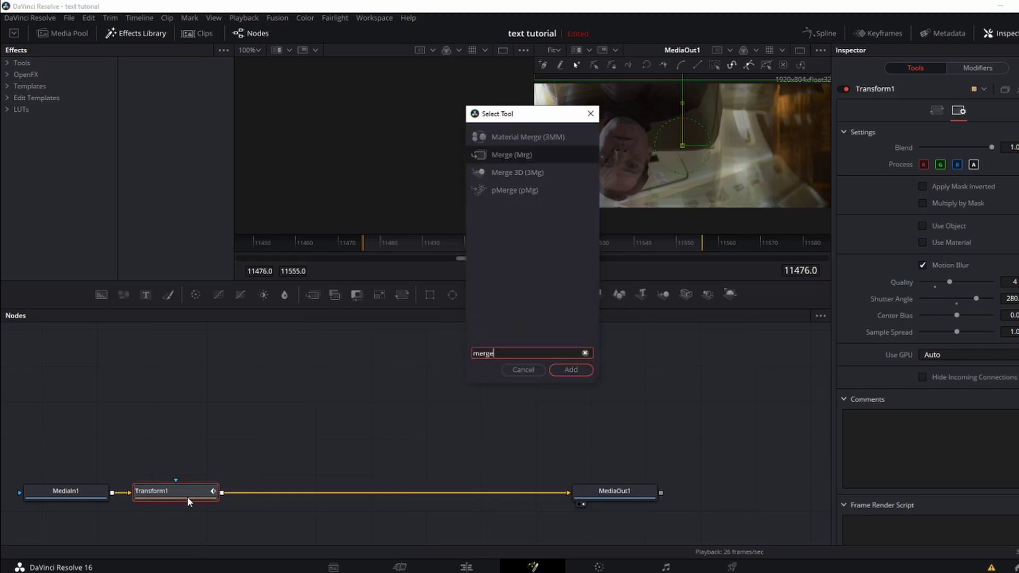
pyautogui.press('Return')
# Add a Background node and a Rectangle mask node to the composition
pyautogui.hotkey('shift', 'space')
pyautogui.write('back')
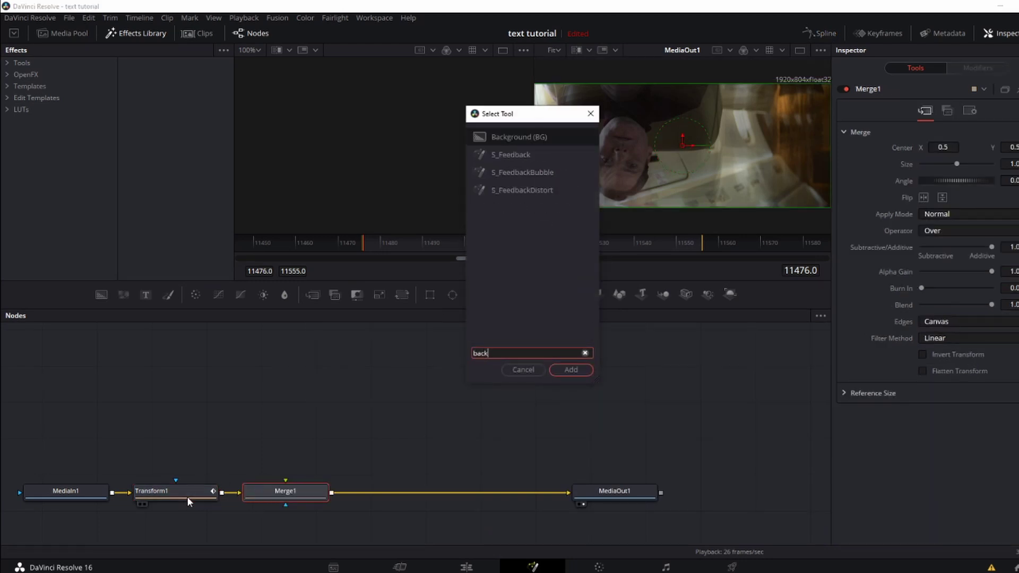
pyautogui.press('Return')
pyautogui.hotkey('shift', 'space')
pyautogui.write('rec')
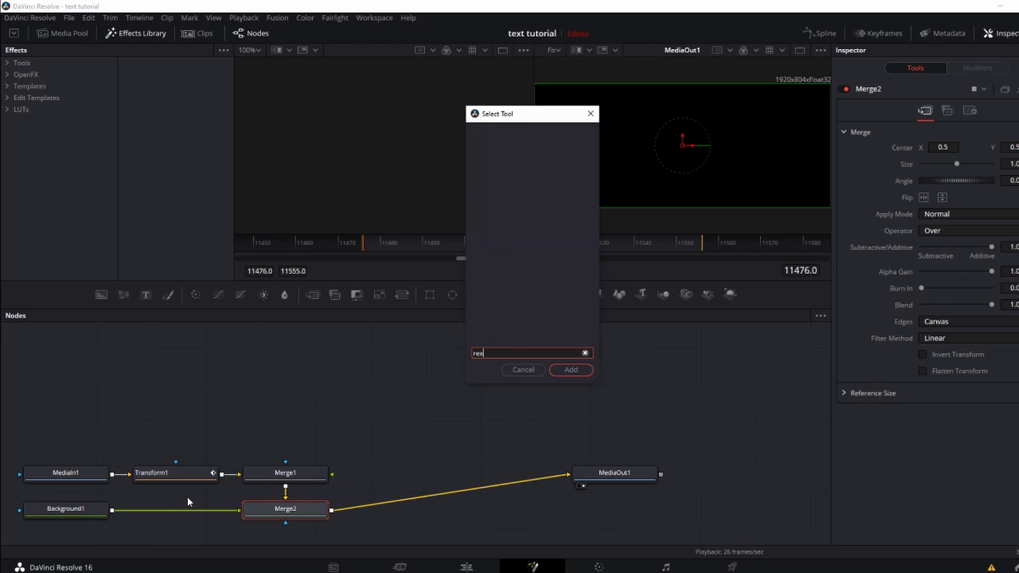
pyautogui.press('Return')
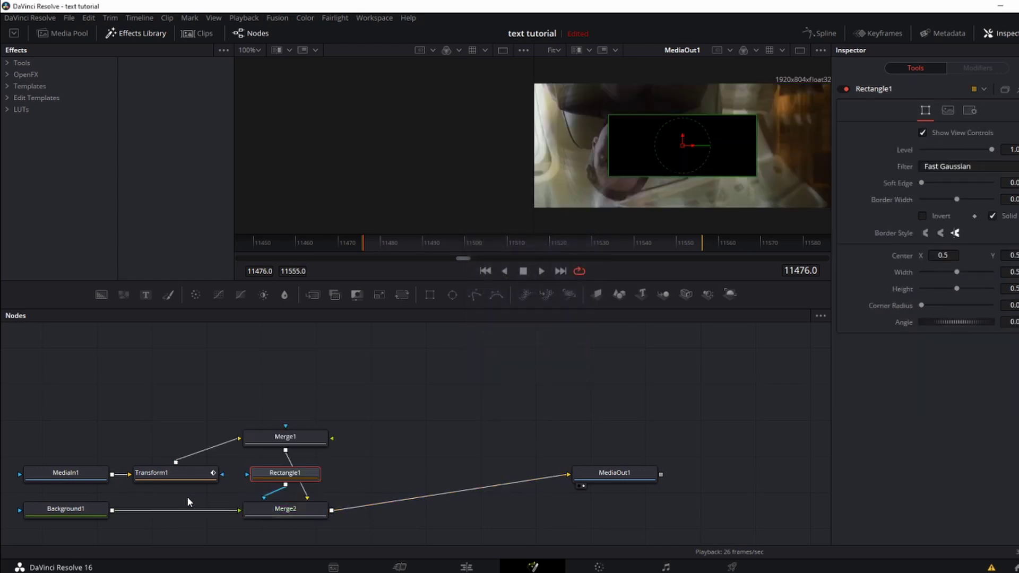
# Remove the extra Merge2 node and connect Transform1 directly to MediaOut1
pyautogui.scroll(-3, 317, 458)
pyautogui.scroll(2, 300, 468)
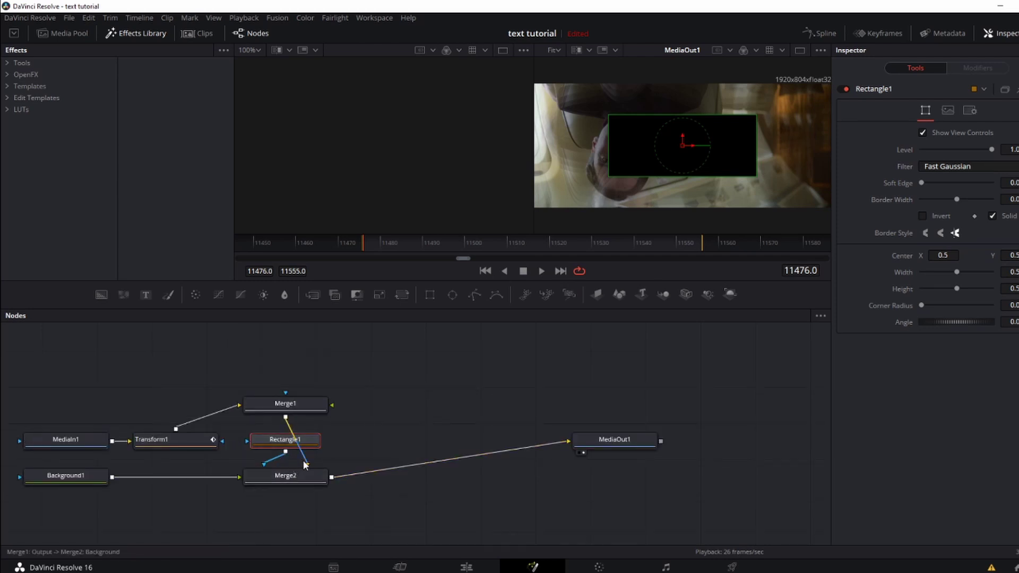
pyautogui.click(303, 462)
pyautogui.click(215, 415)
pyautogui.moveTo(227, 410); pyautogui.dragTo(657, 443)
pyautogui.moveTo(221, 441); pyautogui.dragTo(583, 442)
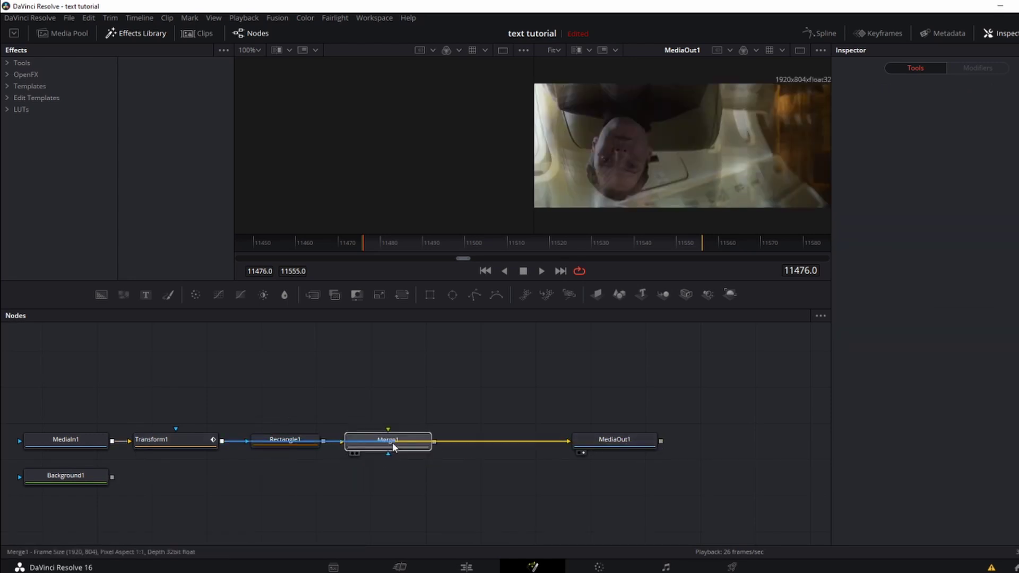
# Place Merge1 between Transform1 and MediaOut1, feed Background1 into it, and connect Rectangle1 as Background1's mask
pyautogui.moveTo(392, 450); pyautogui.dragTo(399, 450)
pyautogui.moveTo(289, 443); pyautogui.dragTo(381, 355)
pyautogui.moveTo(103, 478); pyautogui.dragTo(406, 444)
pyautogui.moveTo(423, 351); pyautogui.dragTo(390, 384)
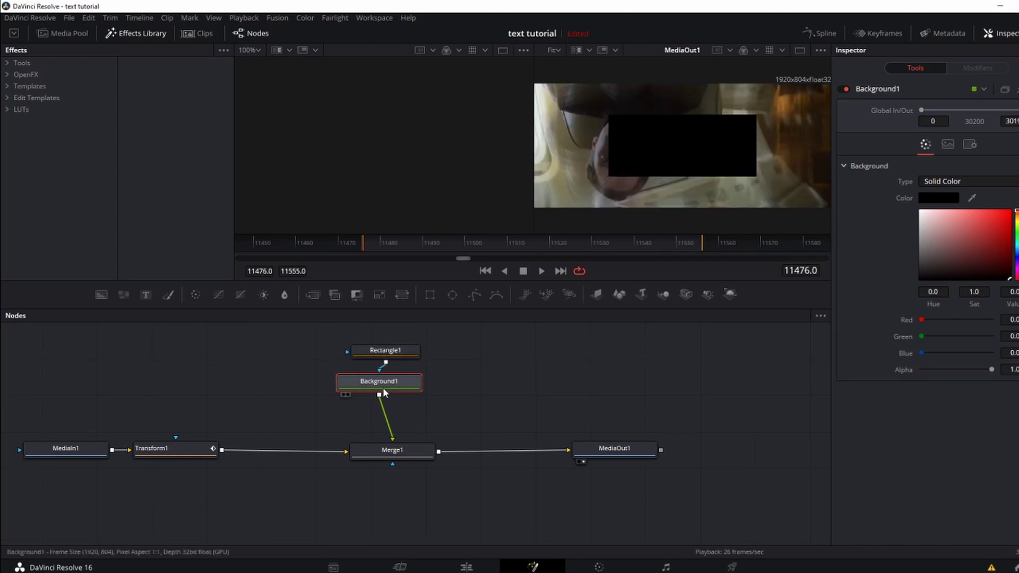
# Change Background1's solid color to white
pyautogui.click(964, 225)
pyautogui.moveTo(964, 225); pyautogui.dragTo(903, 165)
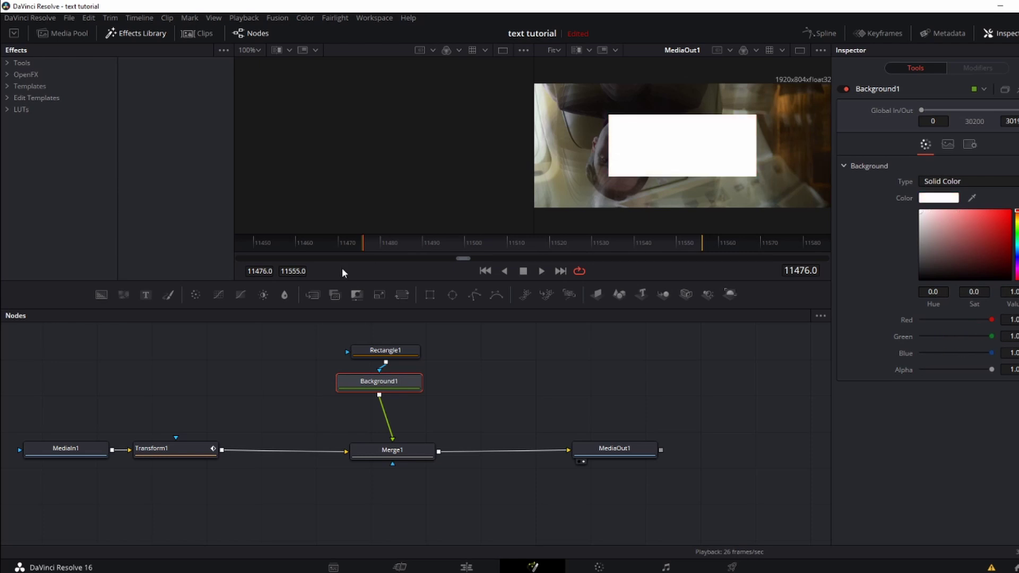
# Reshape Rectangle1 into a narrow vertical bar with a height of 1.0 and a width of about 0.03
pyautogui.click(401, 350)
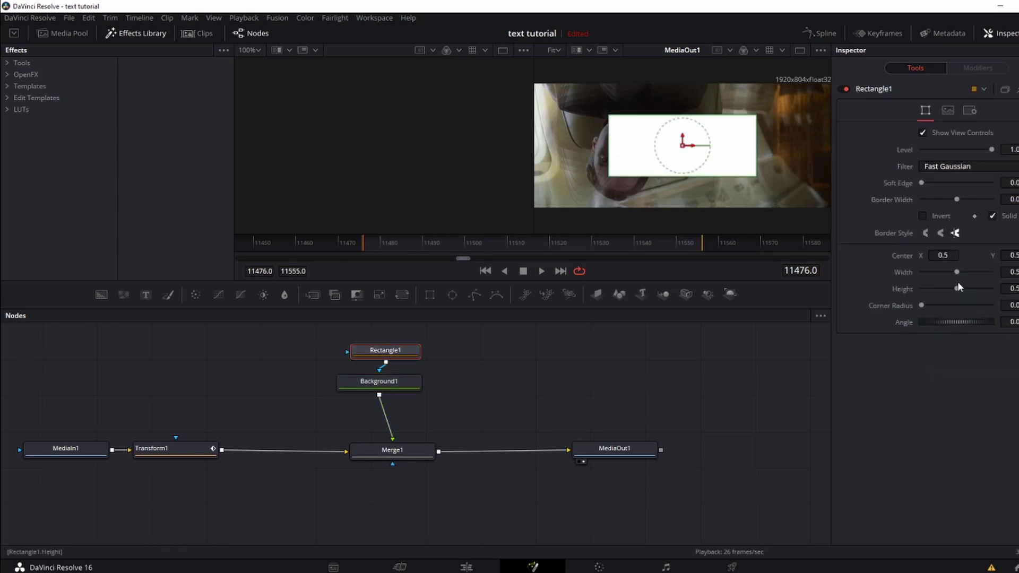
pyautogui.moveTo(957, 287); pyautogui.dragTo(991, 288)
pyautogui.moveTo(956, 272); pyautogui.dragTo(922, 269)
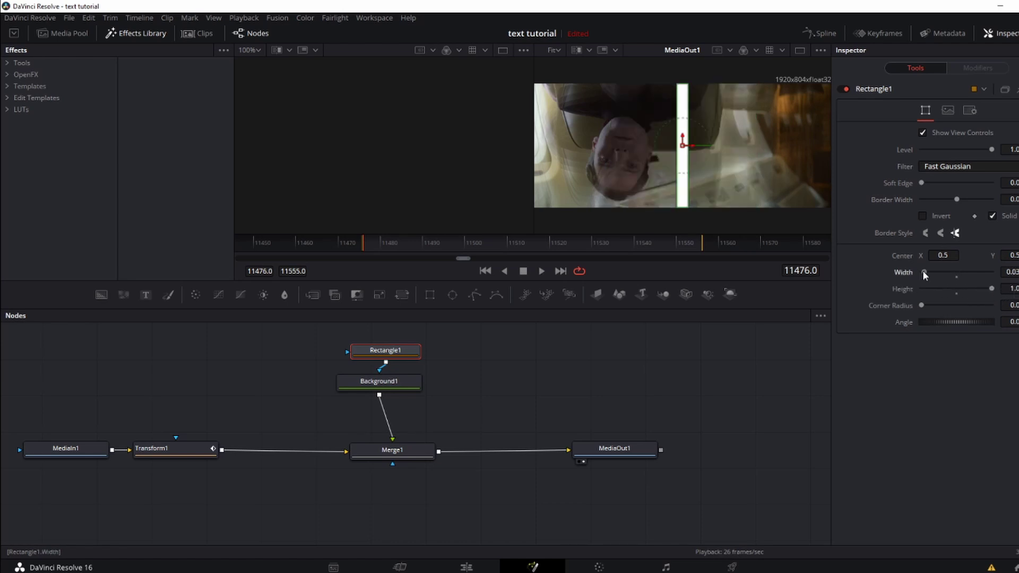
# Compare the bar with the split on the Edit page, then narrow Rectangle1 to about 0.02 and set its Center X to 0.511214
pyautogui.click(489, 568)
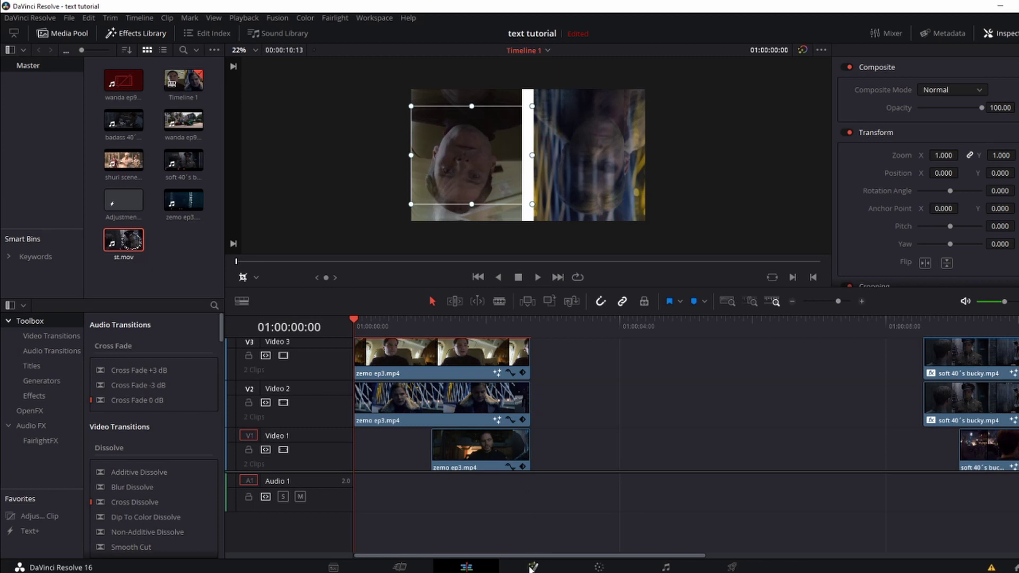
pyautogui.click(533, 567)
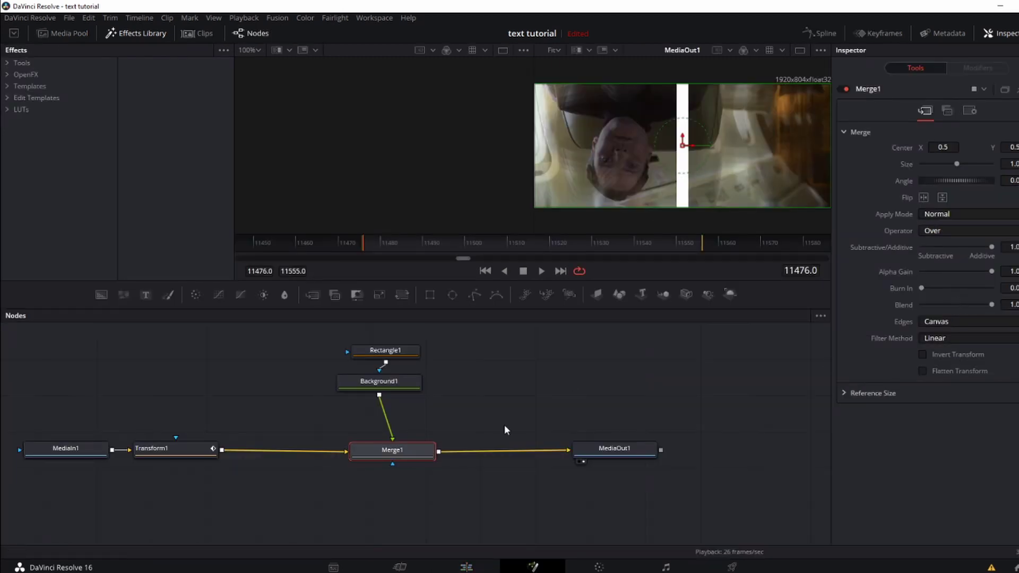
pyautogui.click(381, 353)
pyautogui.moveTo(989, 288); pyautogui.dragTo(984, 289)
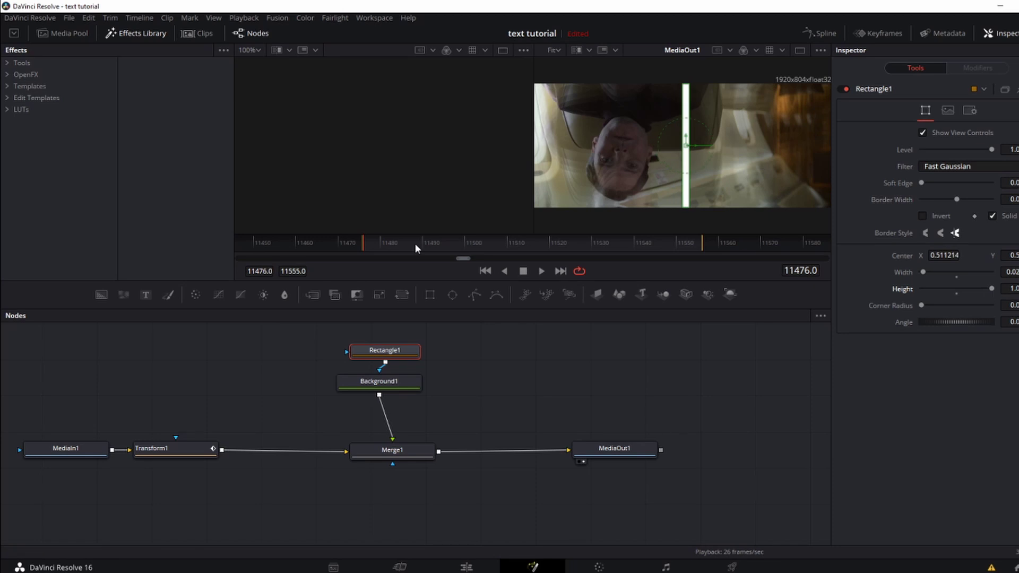
# Keyframe Rectangle1's Height to grow from 0 at frame 11476 to 1.0 at frame 11498
pyautogui.moveTo(414, 244); pyautogui.dragTo(365, 247)
pyautogui.click(476, 250)
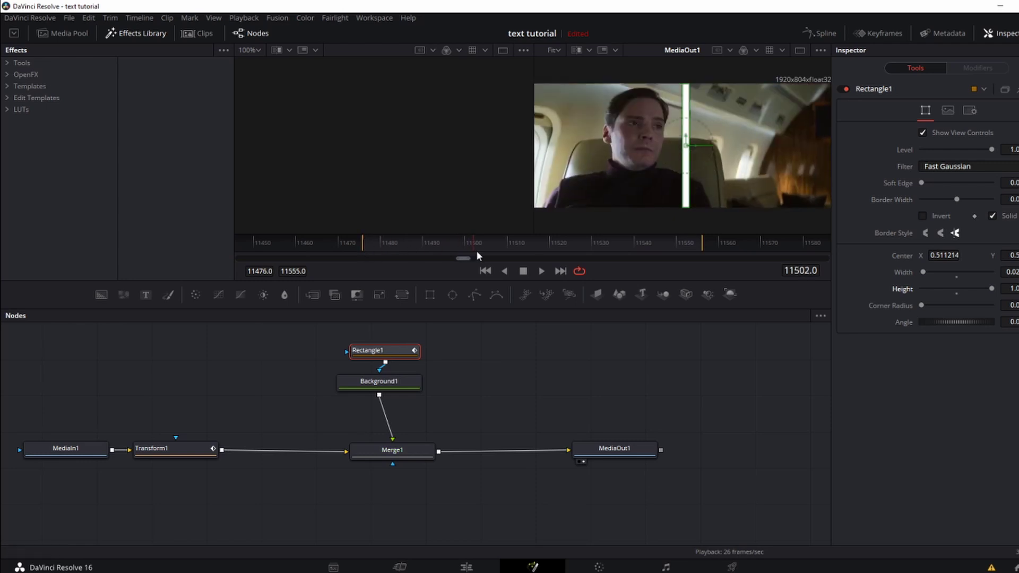
pyautogui.moveTo(677, 257); pyautogui.dragTo(441, 251)
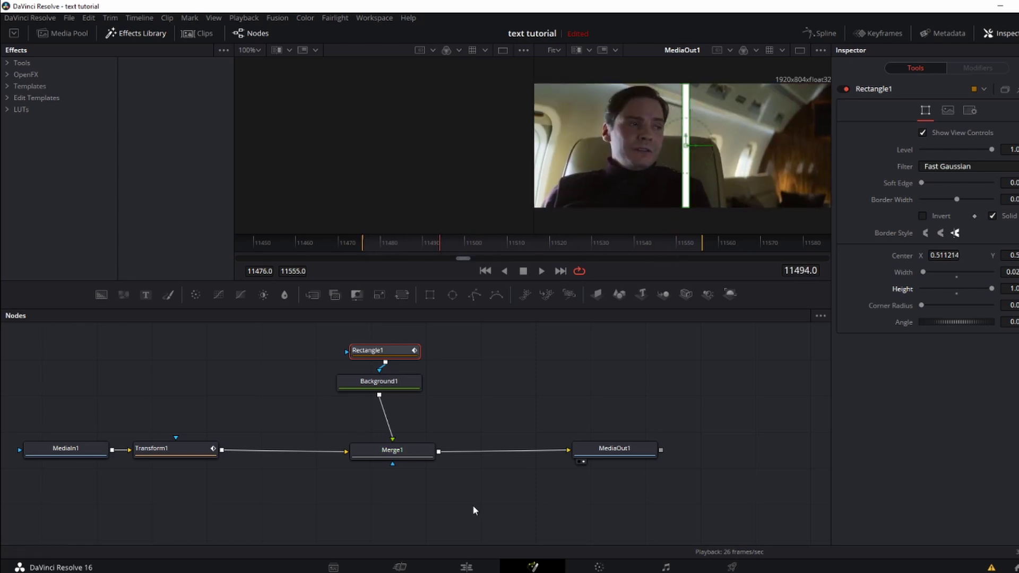
pyautogui.click(467, 567)
pyautogui.moveTo(398, 330)
pyautogui.mouseDown()
pyautogui.moveTo(364, 329)
pyautogui.moveTo(401, 339)
pyautogui.mouseUp()
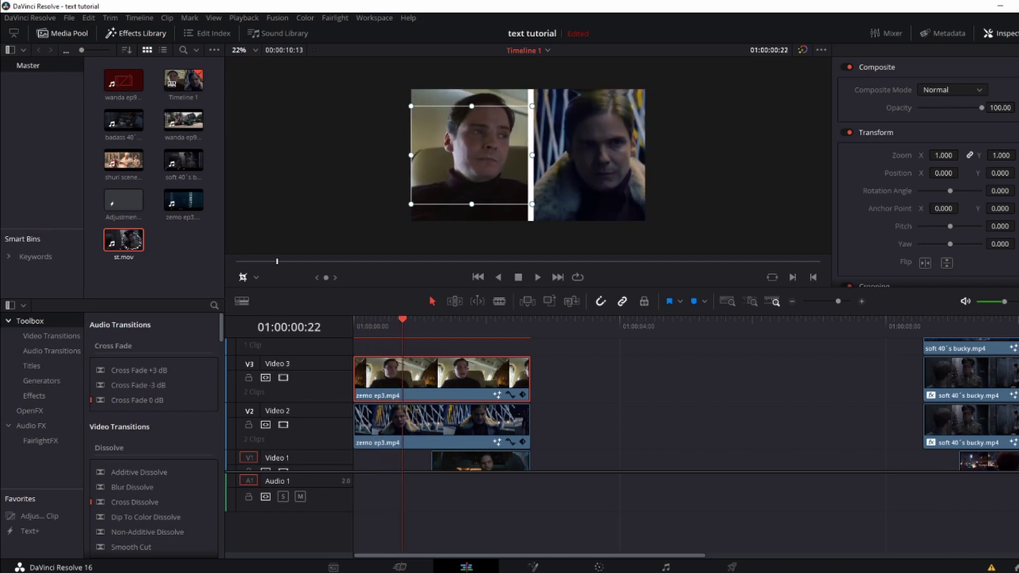
pyautogui.click(533, 567)
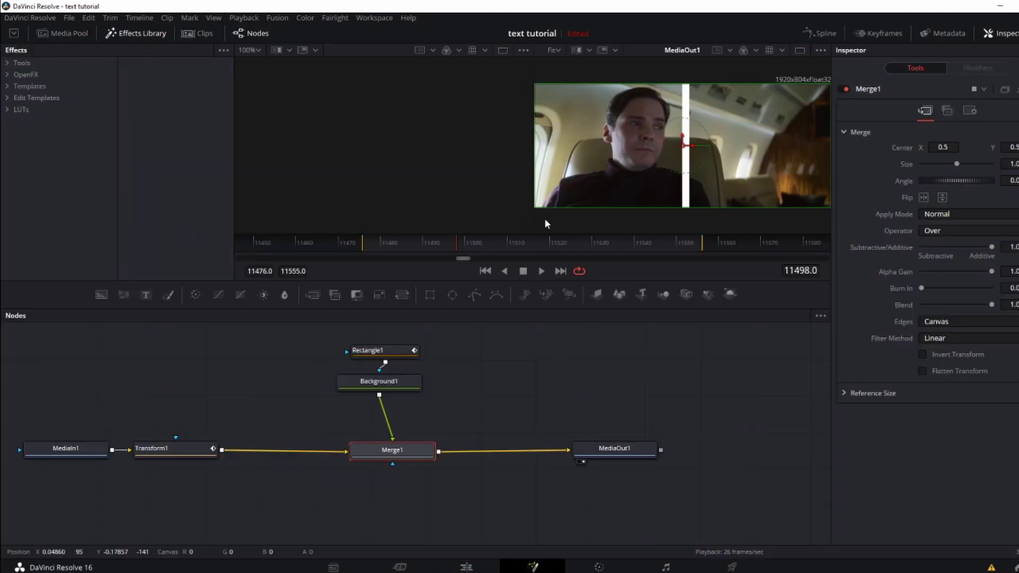
pyautogui.click(366, 351)
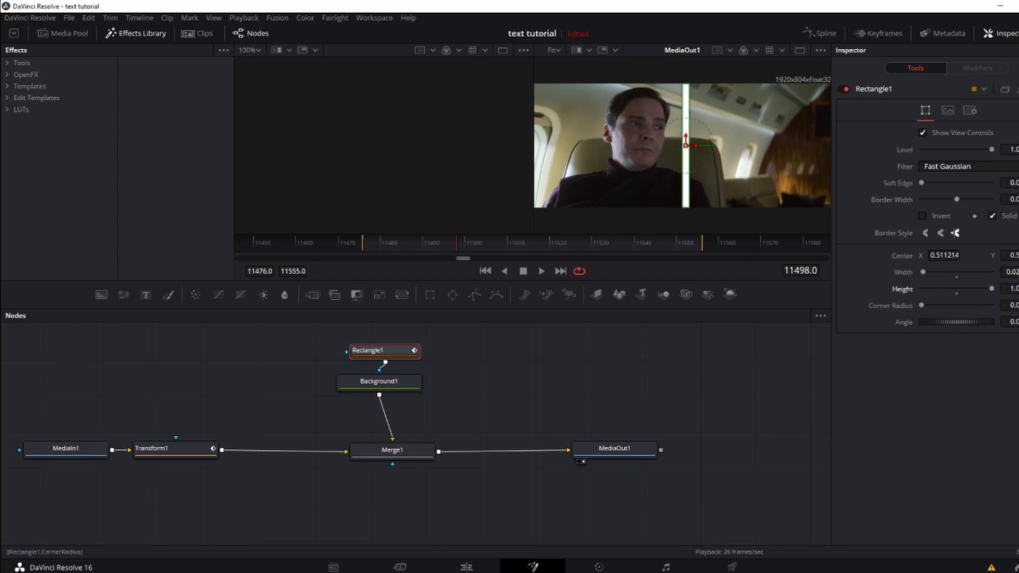
pyautogui.press('Home')
pyautogui.click(1011, 288)
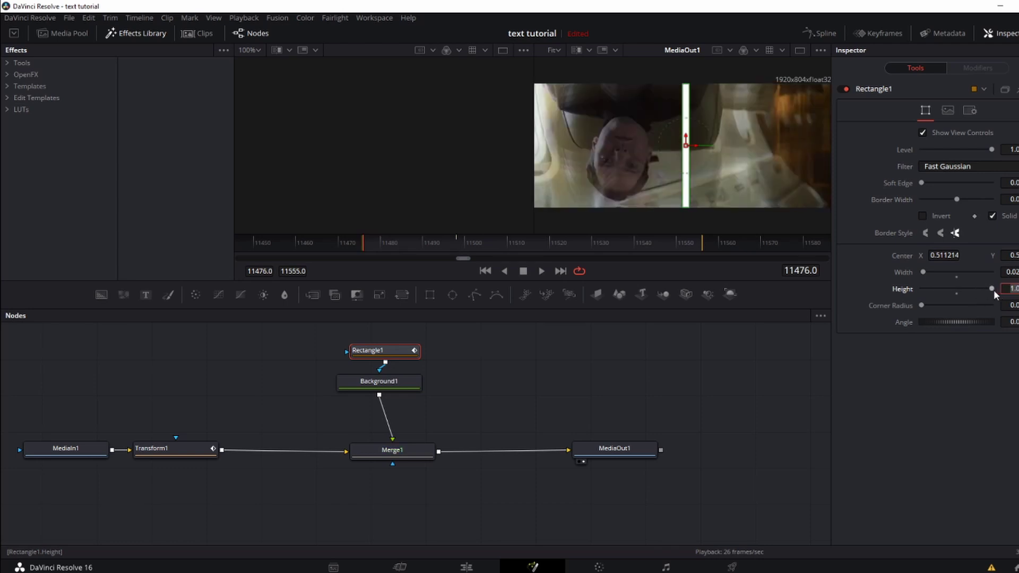
pyautogui.moveTo(991, 289); pyautogui.dragTo(819, 288)
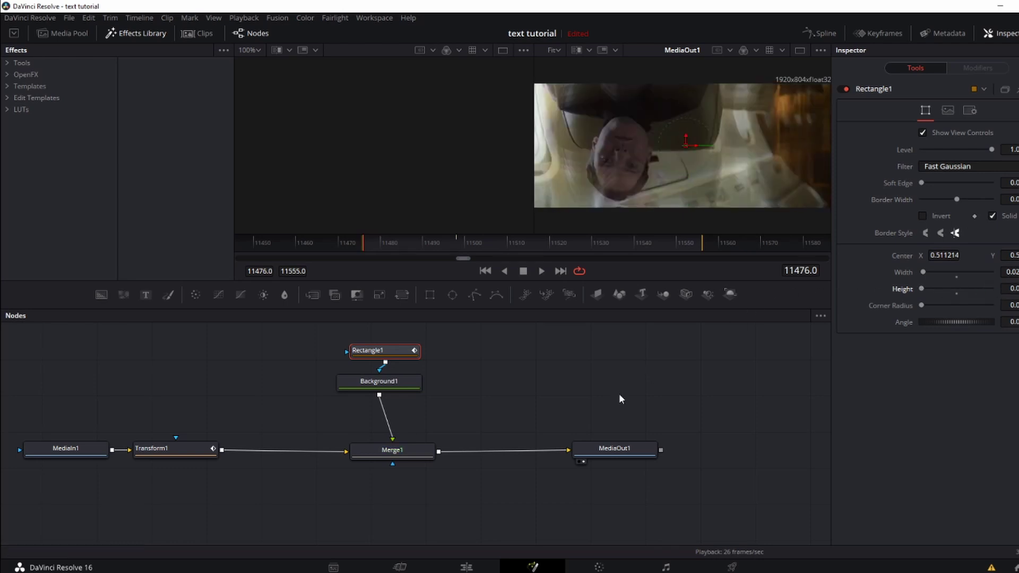
# Preview the bar's growth animation and check Rectangle1's settings
pyautogui.press('space')
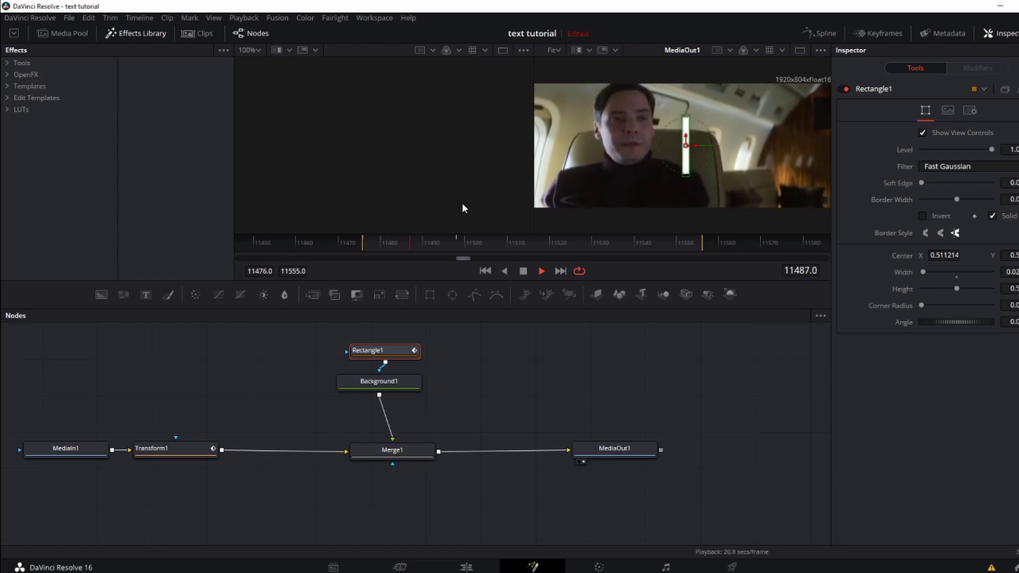
pyautogui.press('space')
pyautogui.moveTo(473, 246); pyautogui.dragTo(419, 244)
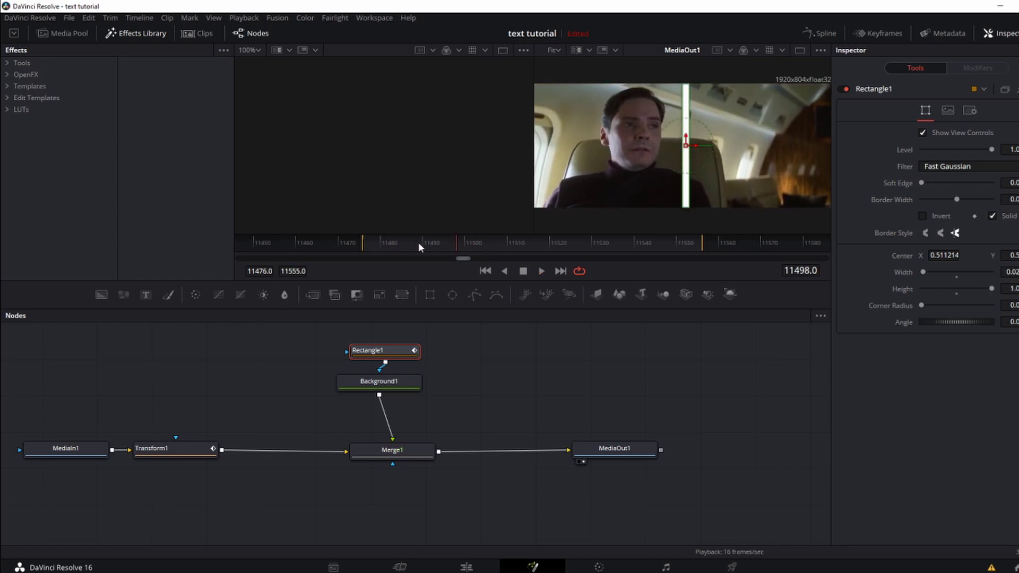
pyautogui.click(398, 243)
pyautogui.click(969, 111)
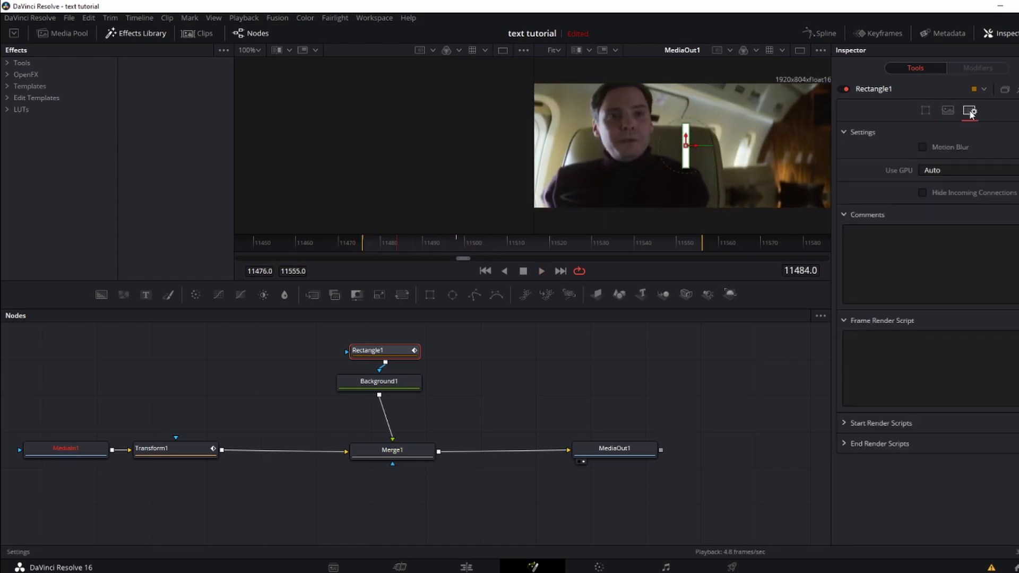
pyautogui.click(925, 111)
# Hide Transform1's curve in the Spline editor and smooth Rectangle1's Height keyframes
pyautogui.click(811, 33)
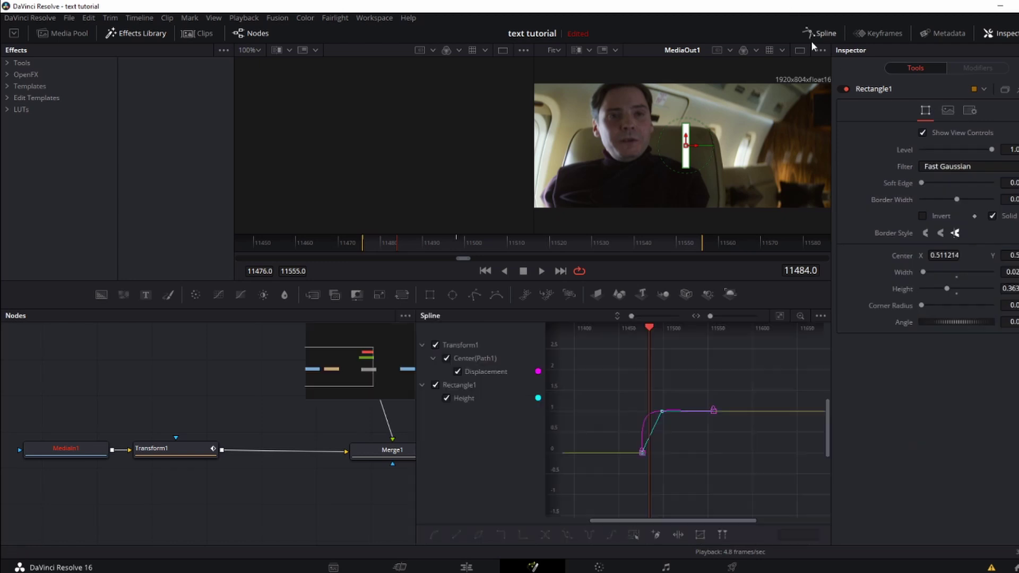
pyautogui.scroll(3, 650, 440)
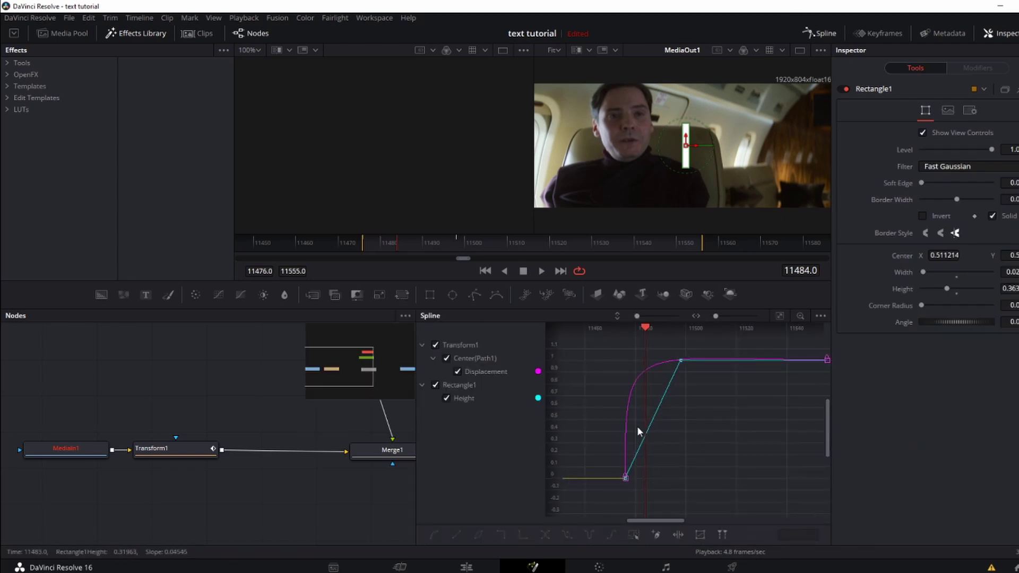
pyautogui.click(435, 345)
pyautogui.moveTo(594, 334); pyautogui.dragTo(615, 332)
pyautogui.click(671, 442)
pyautogui.press('s')
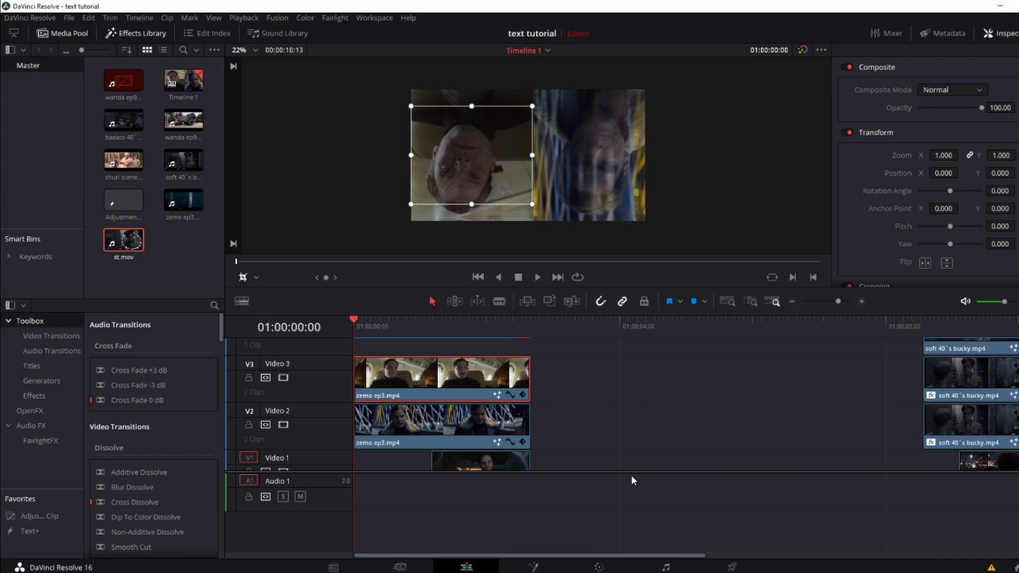
# Play the start of the split-screen timeline on the Edit page to review the bar's animation
pyautogui.press('space')
pyautogui.press('space')
pyautogui.moveTo(402, 319); pyautogui.dragTo(317, 321)
pyautogui.click(250, 279)
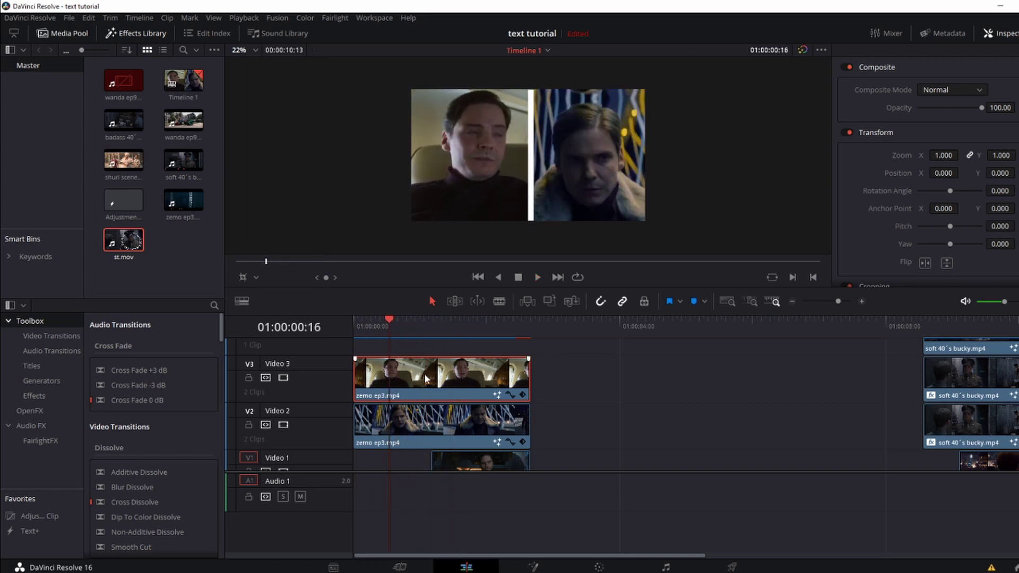
# Move the Video 3 clip aside and delete Transform2 from the Video 2 clip's Fusion composition
pyautogui.moveTo(426, 378); pyautogui.dragTo(584, 442)
pyautogui.click(523, 425)
pyautogui.click(533, 566)
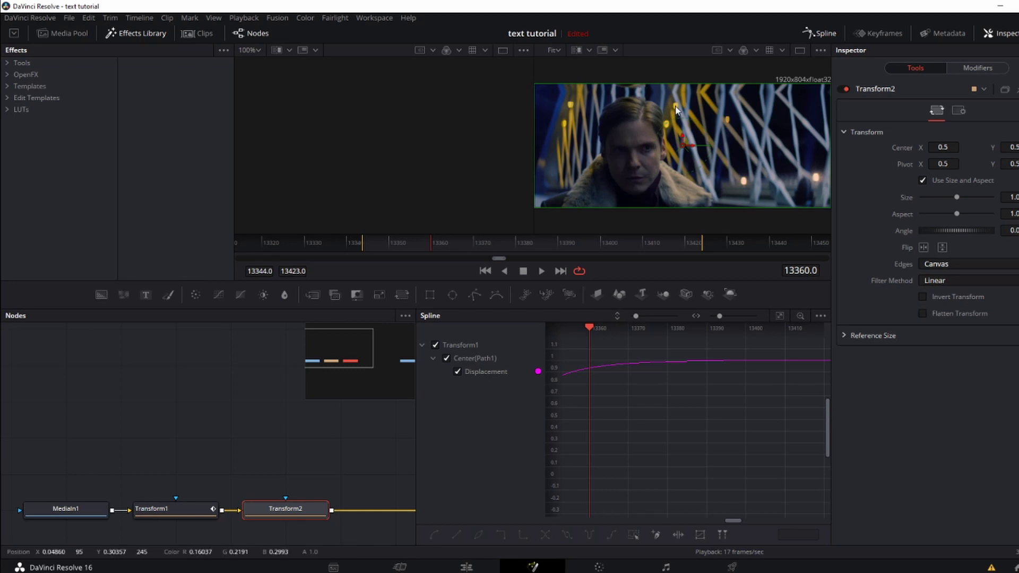
pyautogui.click(819, 31)
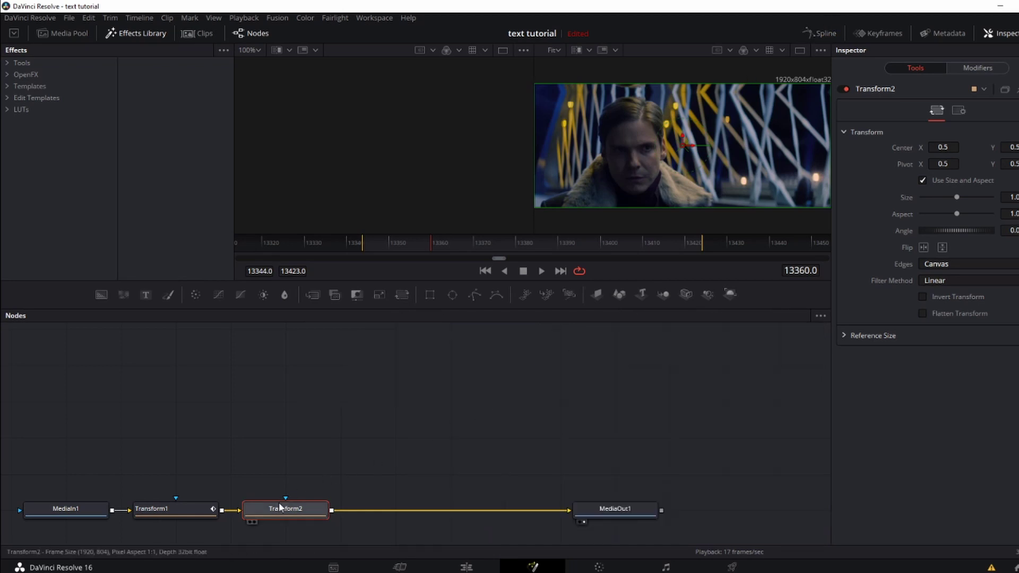
pyautogui.press('Delete')
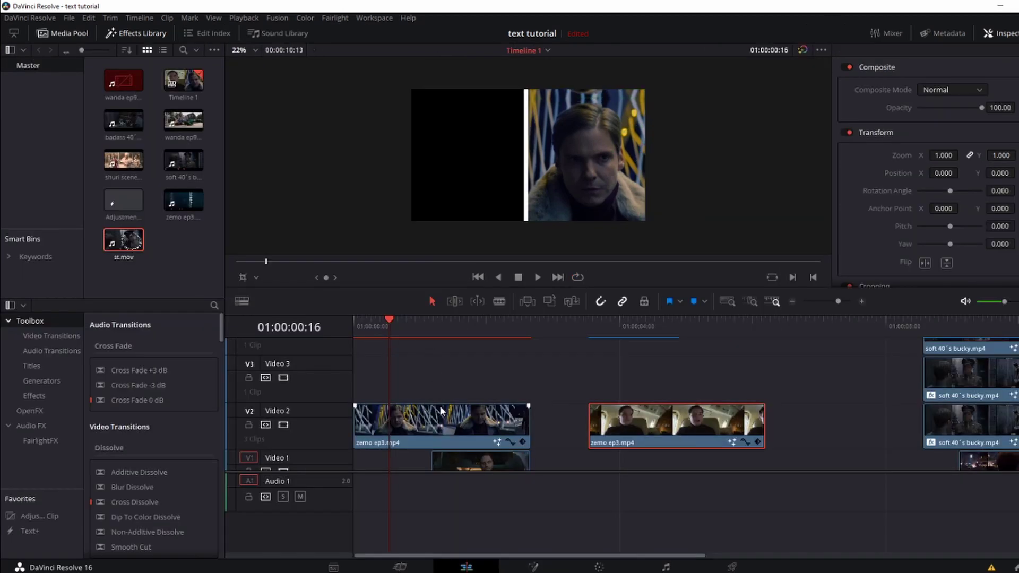
# Move the displaced zemo ep3.mp4 clip back to the start of Video 3 and play the timeline from the beginning
pyautogui.click(456, 377)
pyautogui.moveTo(617, 426); pyautogui.dragTo(381, 378)
pyautogui.click(392, 333)
pyautogui.click(360, 334)
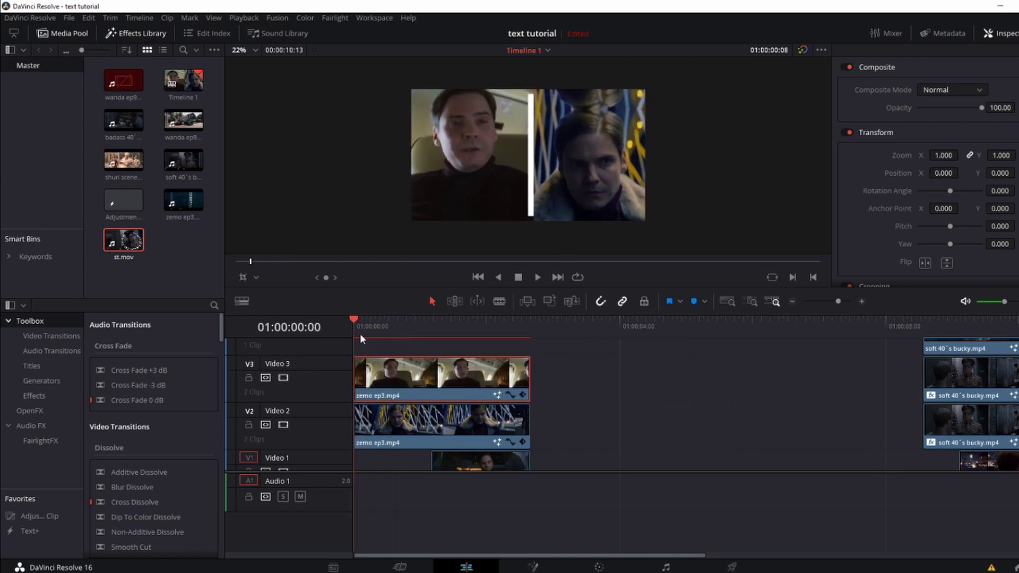
pyautogui.press('space')
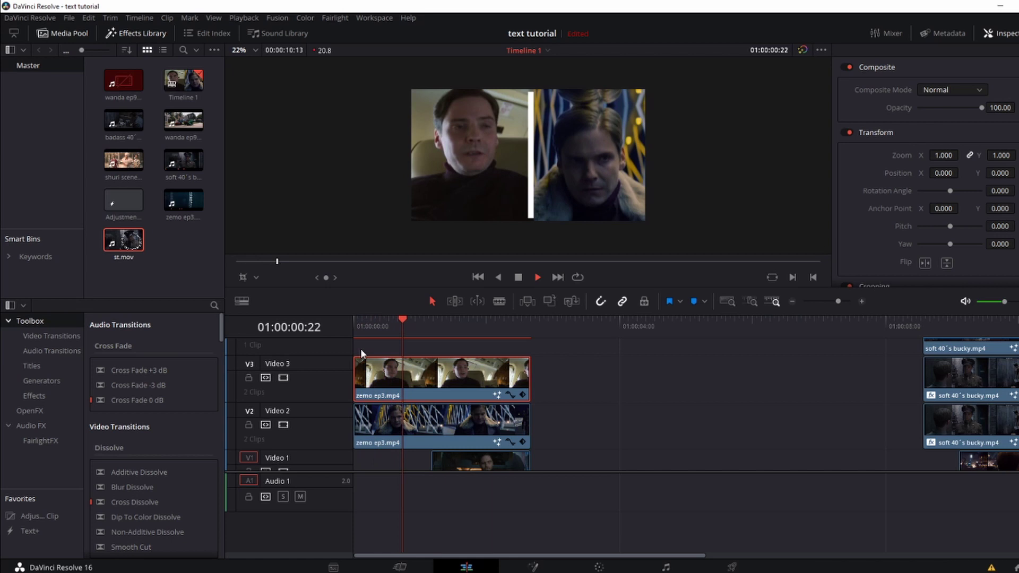
pyautogui.press('space')
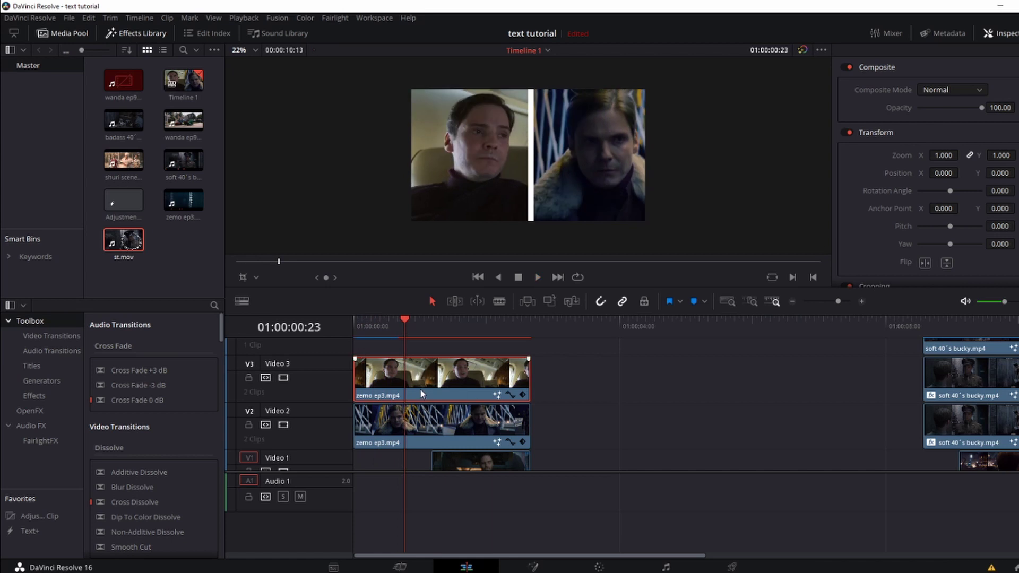
# In the Video 3 clip's composition, shift the rectangle, background and merge nodes closer to Transform1 and add a Transform node after Merge1
pyautogui.click(354, 334)
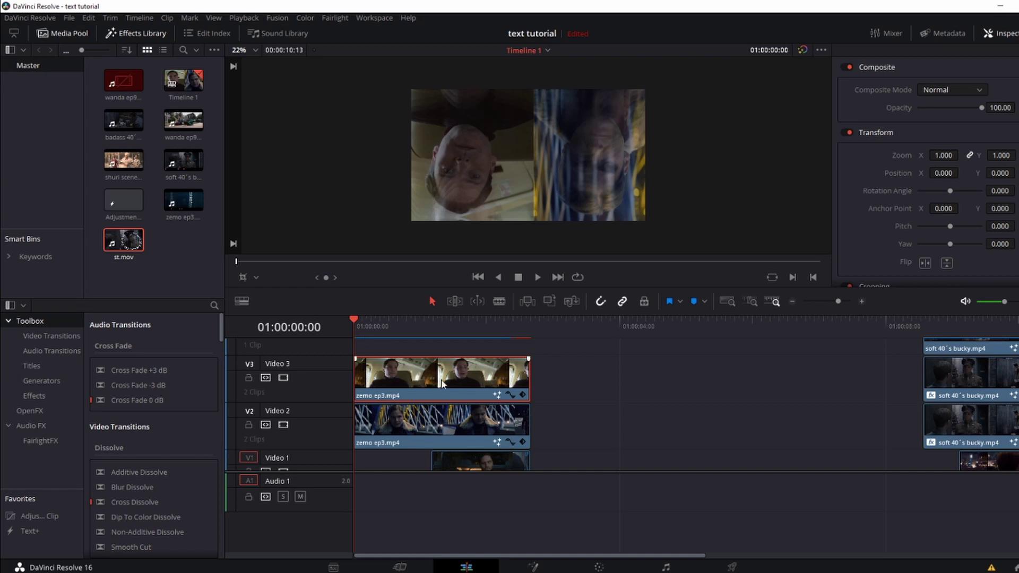
pyautogui.click(527, 567)
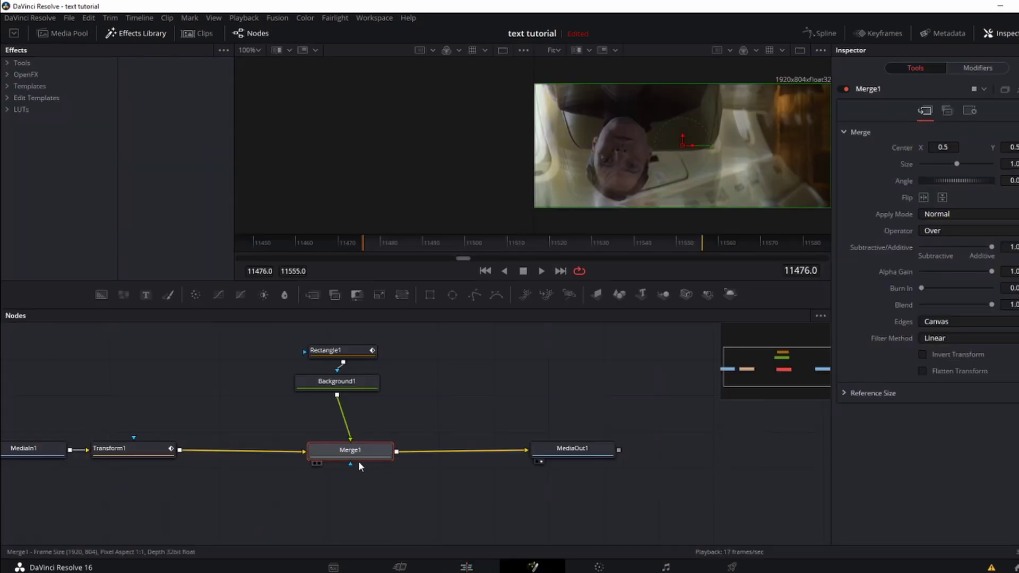
pyautogui.moveTo(304, 335); pyautogui.dragTo(268, 461)
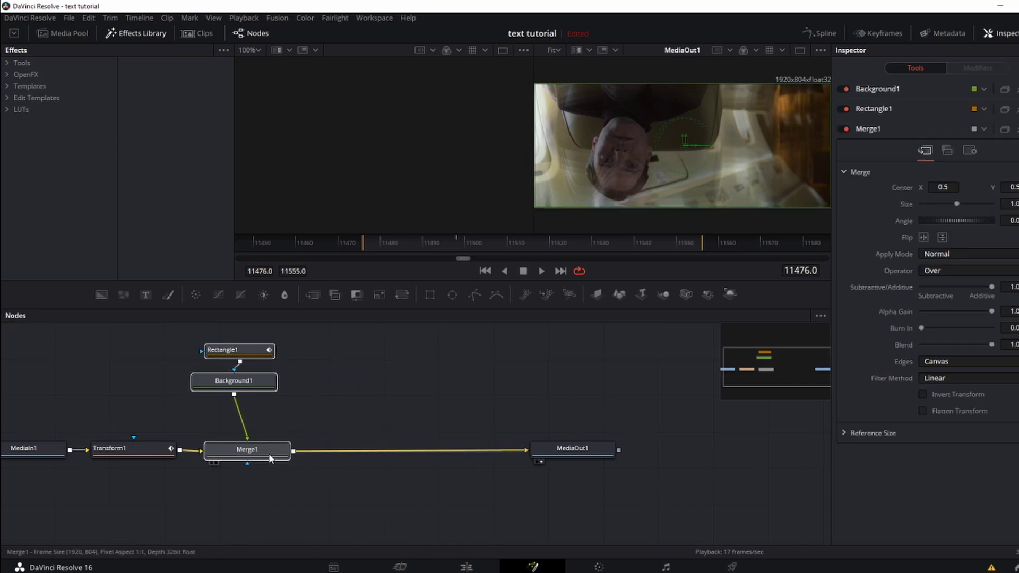
pyautogui.click(234, 447)
pyautogui.click(400, 297)
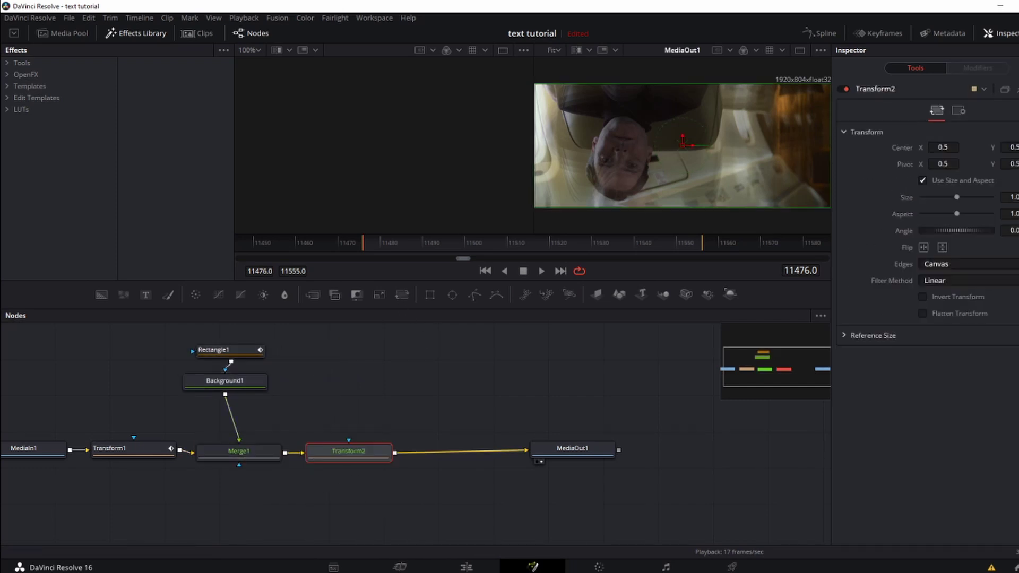
# Set a Center keyframe on Transform2 at the clip's first frame, 11476
pyautogui.click(394, 242)
pyautogui.moveTo(393, 242); pyautogui.dragTo(364, 244)
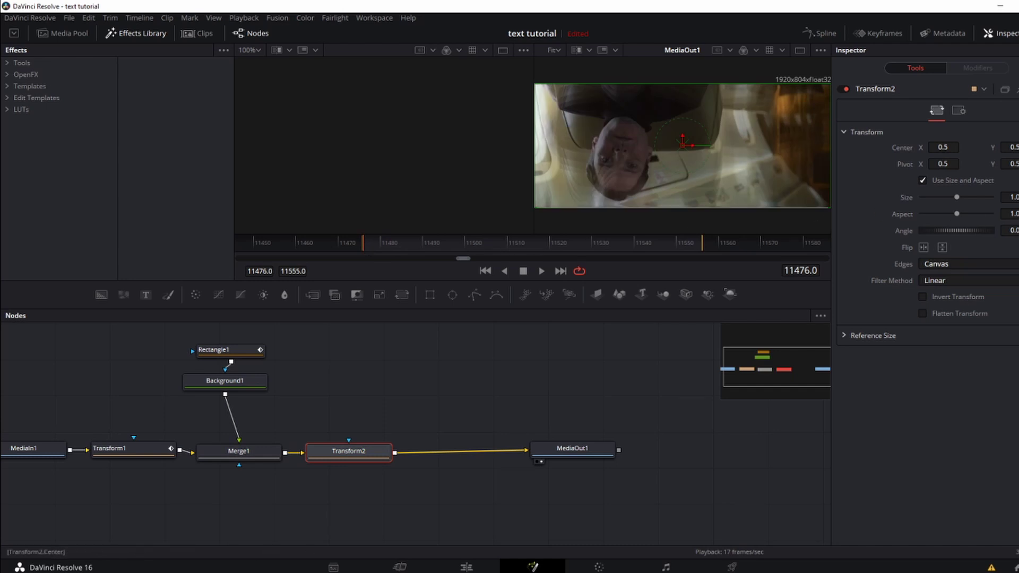
pyautogui.click(1015, 147)
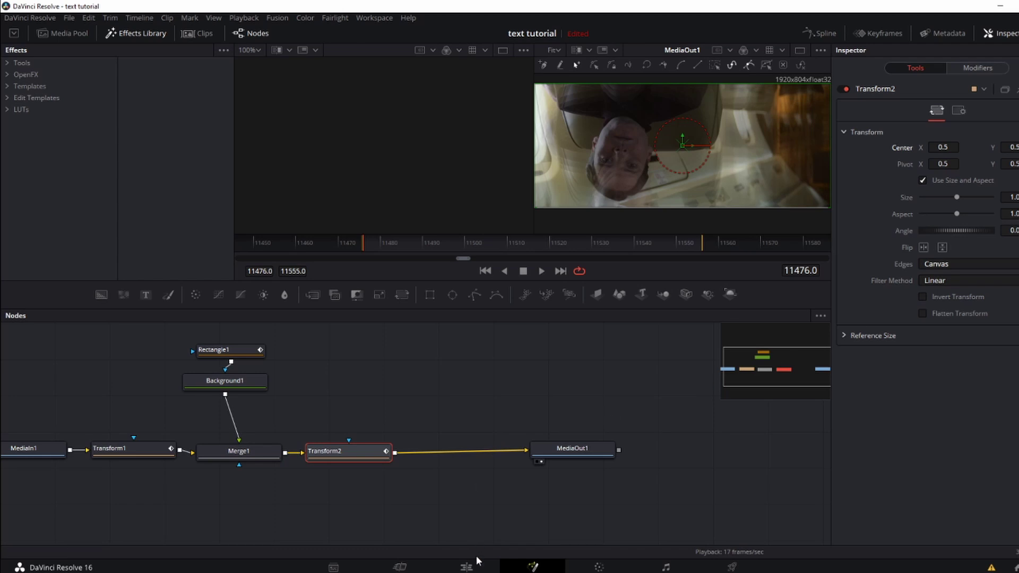
# Move to timecode 01:00:01:26, shift Transform2's Center X to 0.348 in Fusion, and check the result on the Edit page
pyautogui.click(467, 567)
pyautogui.click(501, 567)
pyautogui.click(466, 567)
pyautogui.moveTo(452, 324); pyautogui.dragTo(477, 325)
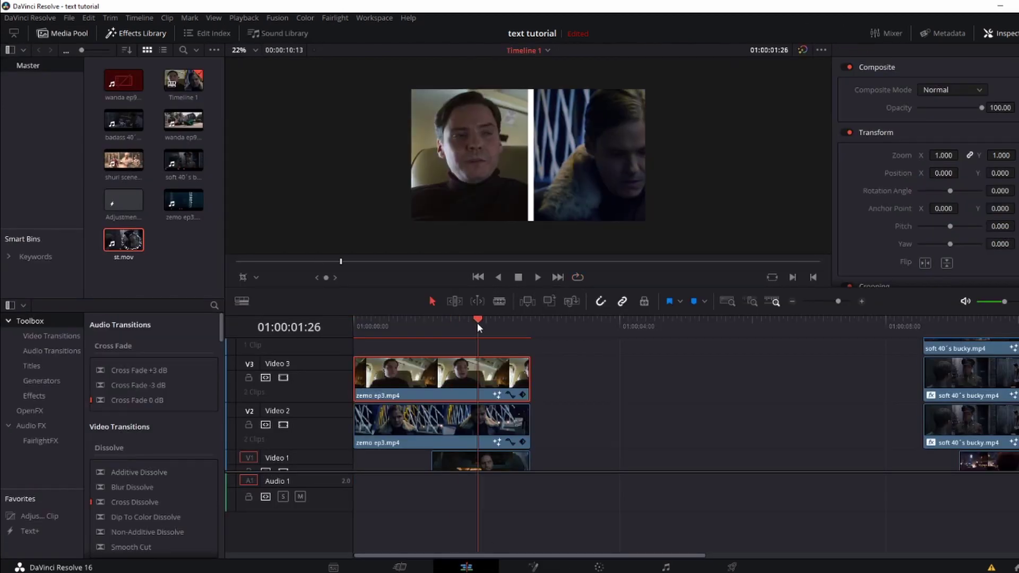
pyautogui.click(533, 567)
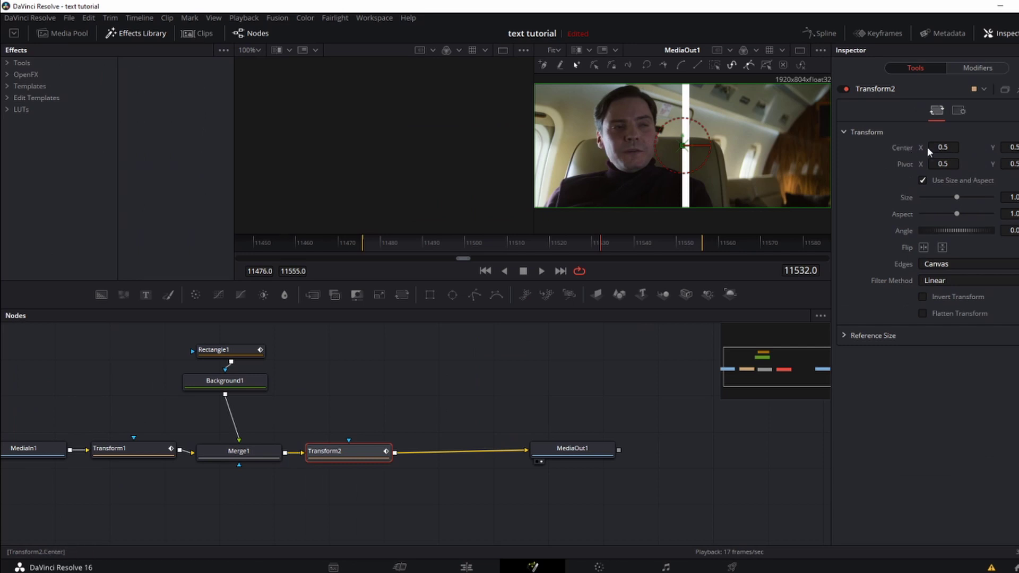
pyautogui.moveTo(683, 144); pyautogui.dragTo(639, 145)
pyautogui.click(466, 567)
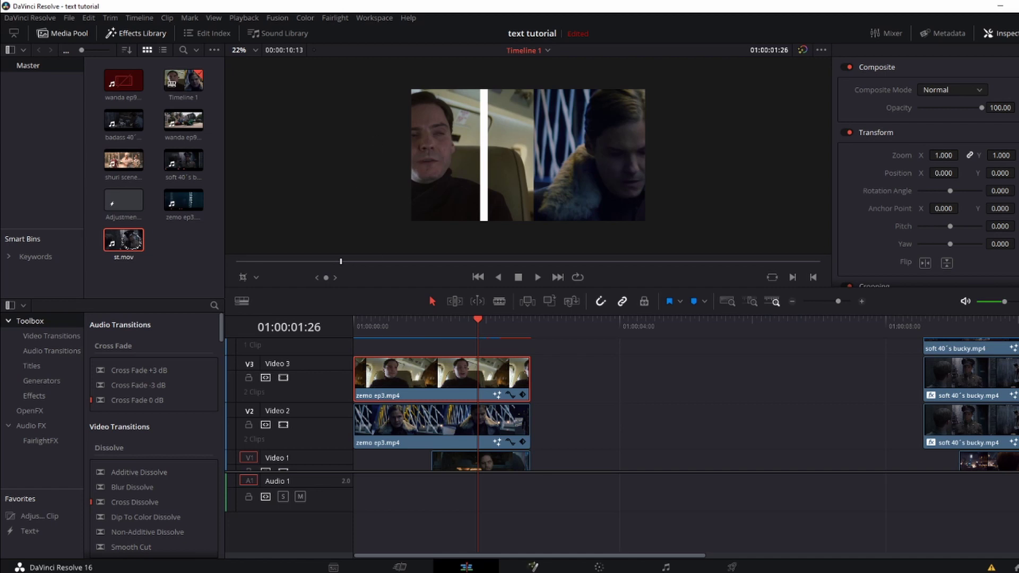
pyautogui.hotkey('shift', '5')
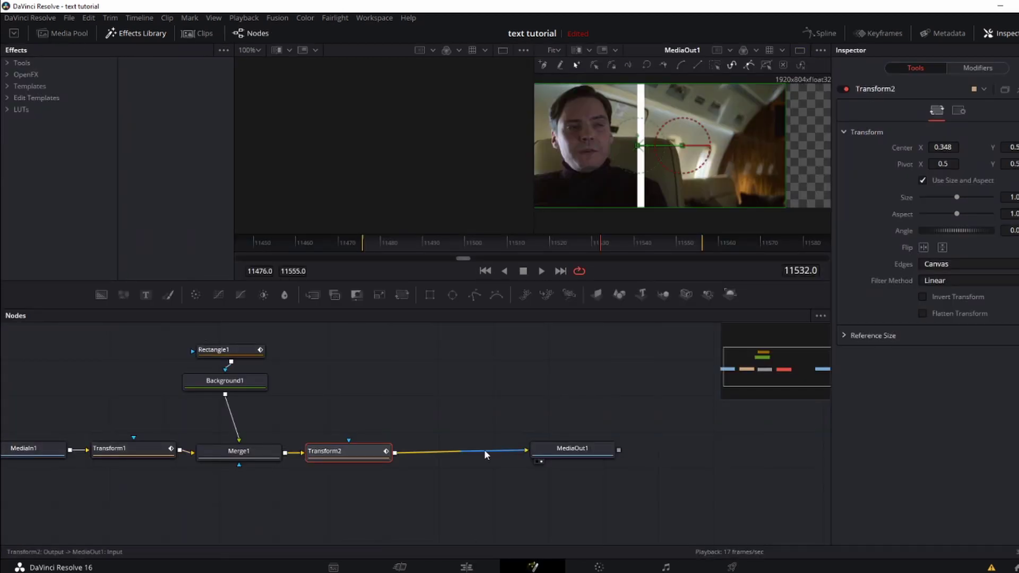
# Add a Rectangle mask to the MediaIn1 node
pyautogui.moveTo(788, 377); pyautogui.dragTo(762, 371)
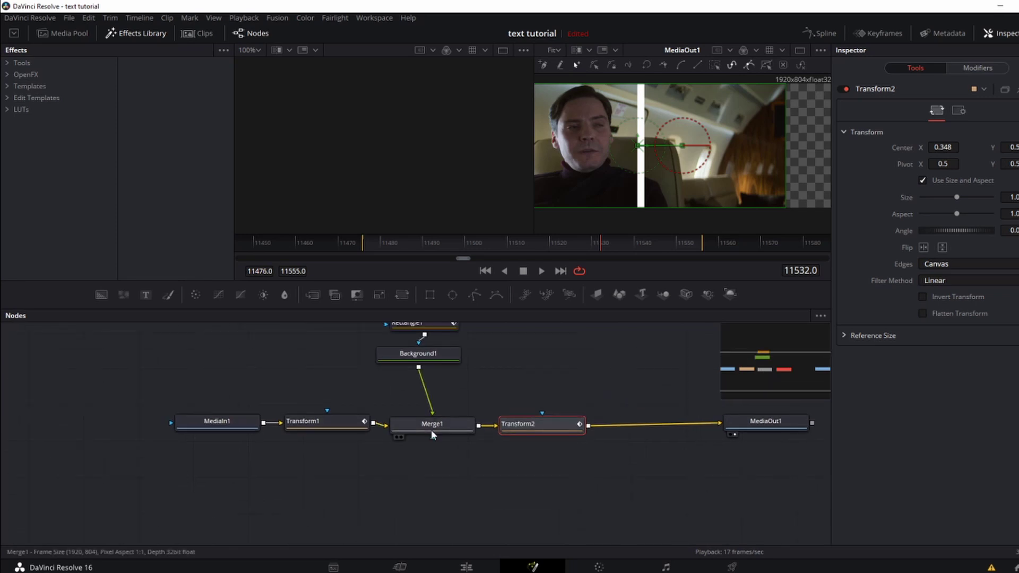
pyautogui.click(209, 426)
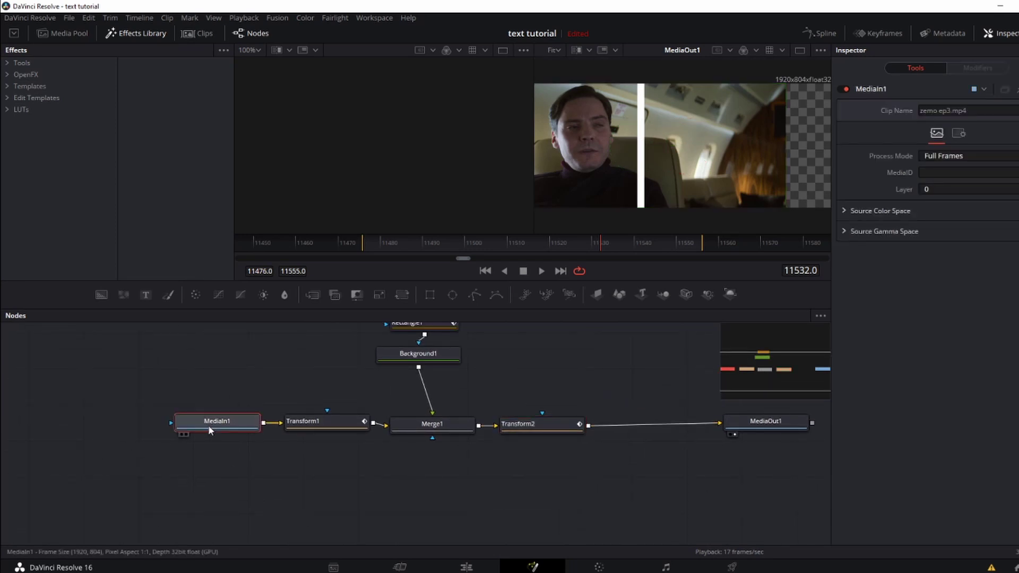
pyautogui.hotkey('shift', 'space')
pyautogui.write('rect')
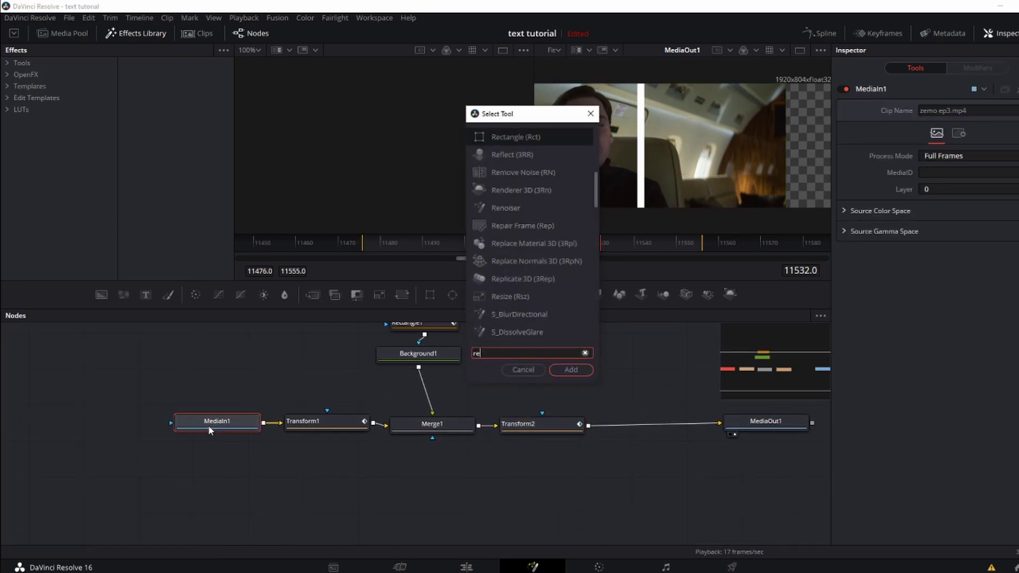
pyautogui.press('Return')
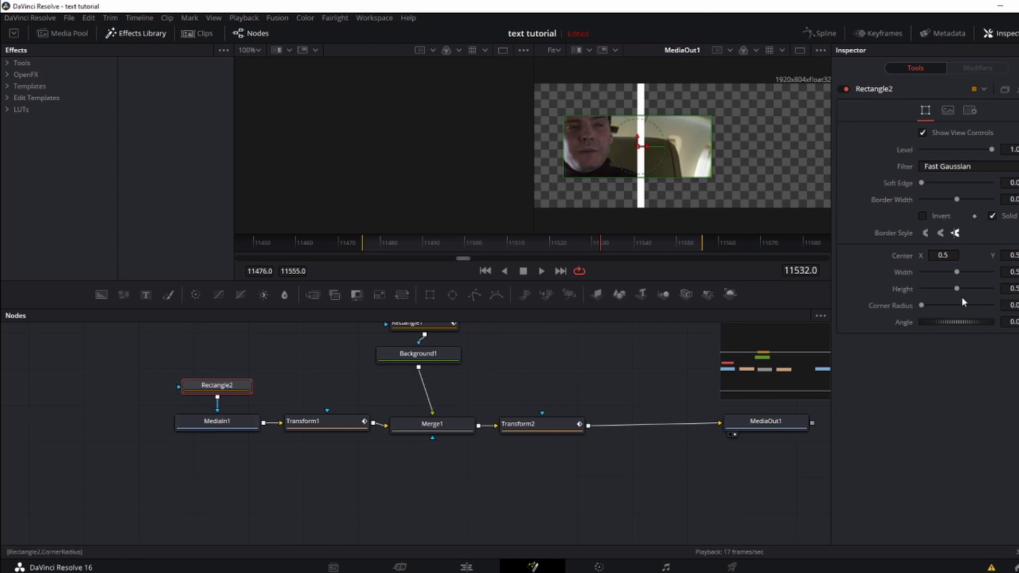
# Enlarge the new mask to full height and about 0.79 width, and shift its Center X to about 0.13, aligning its edge with the white bar
pyautogui.moveTo(956, 288); pyautogui.dragTo(977, 273)
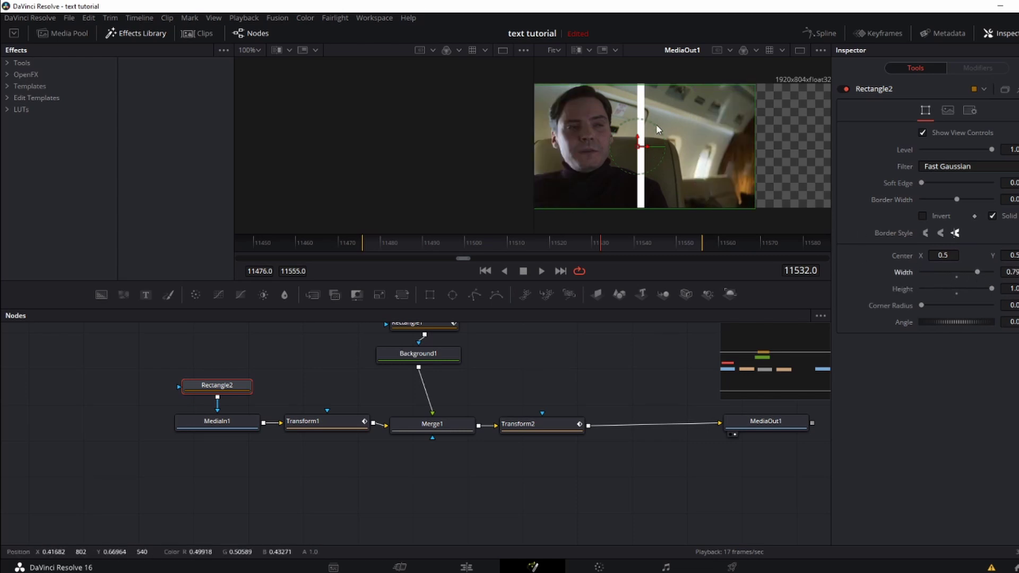
pyautogui.moveTo(652, 148); pyautogui.dragTo(540, 149)
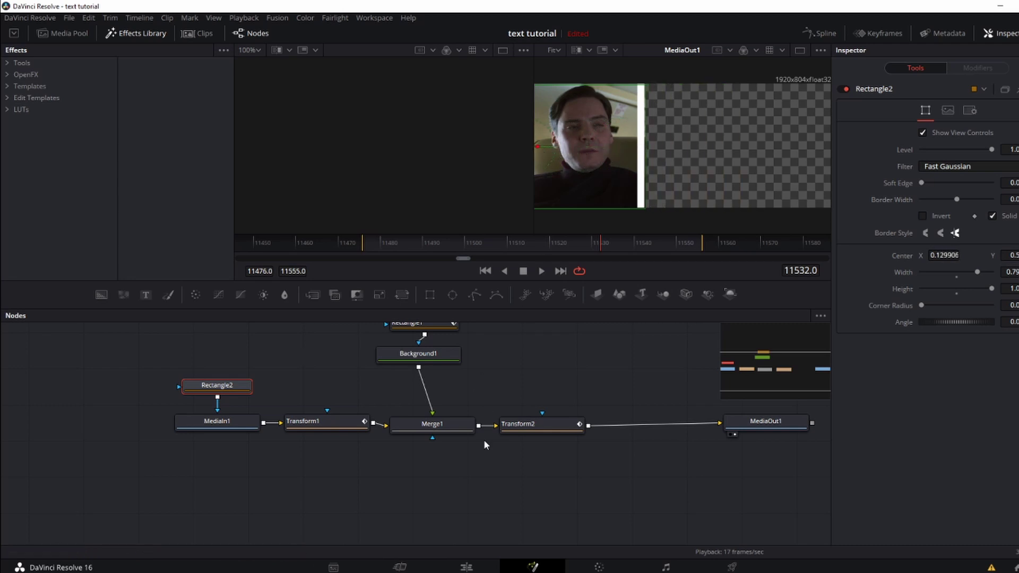
# Play back the masked composition and check it on the Edit page at 01:00:01:12
pyautogui.click(434, 244)
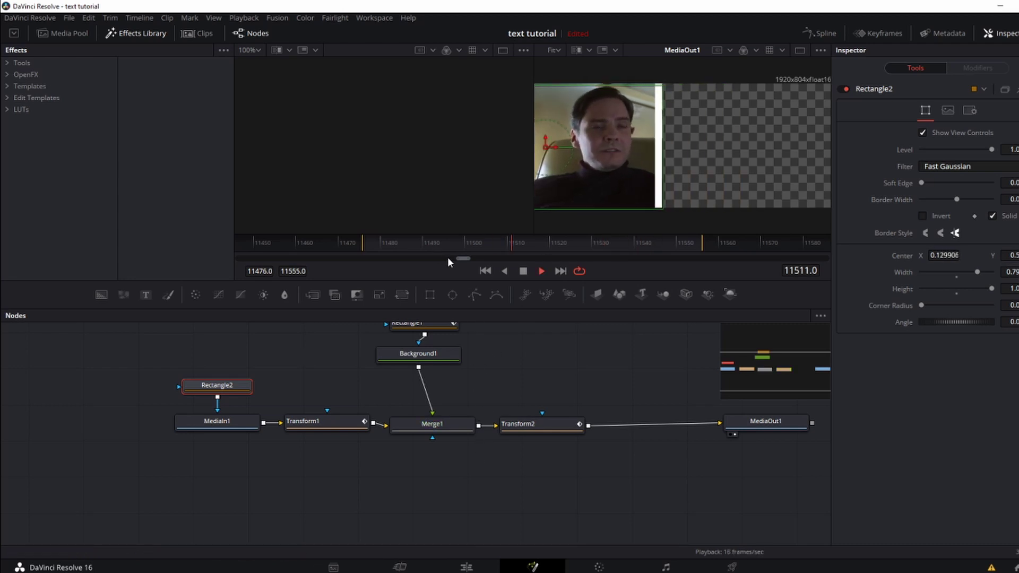
pyautogui.click(466, 566)
pyautogui.moveTo(444, 334)
pyautogui.mouseDown()
pyautogui.moveTo(413, 333)
pyautogui.moveTo(465, 336)
pyautogui.moveTo(447, 336)
pyautogui.mouseUp()
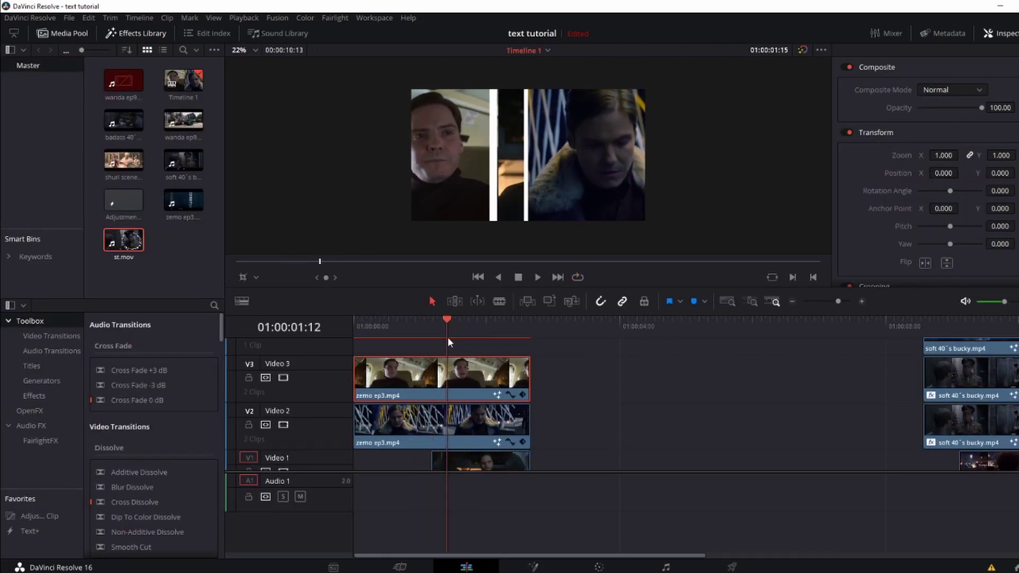
# Open the Video 3 clip's splines in Fusion and deactivate editing of Rectangle1's Height curve, keeping Transform2's Displacement curve active
pyautogui.click(497, 394)
pyautogui.scroll(-1, 498, 382)
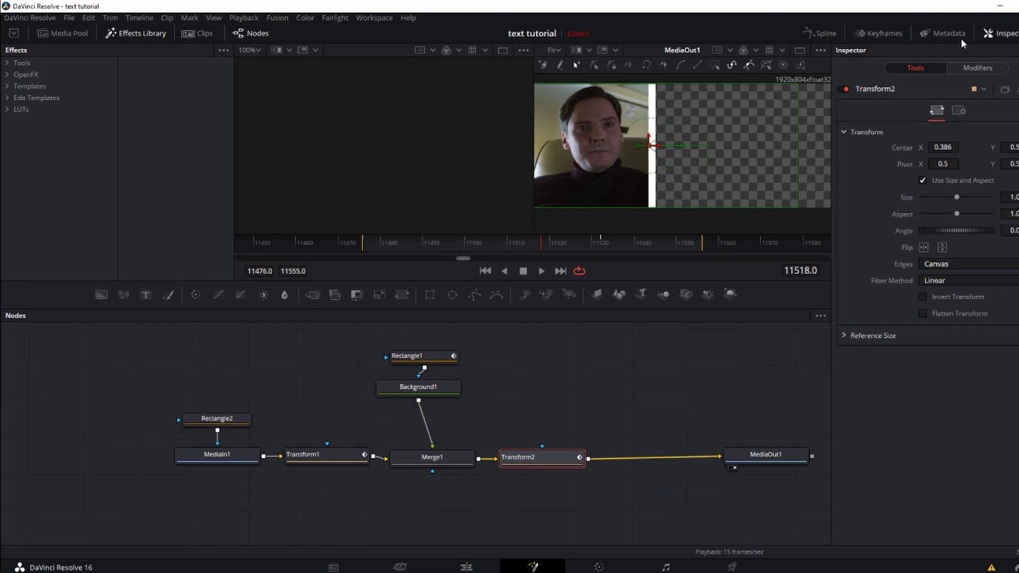
pyautogui.click(820, 33)
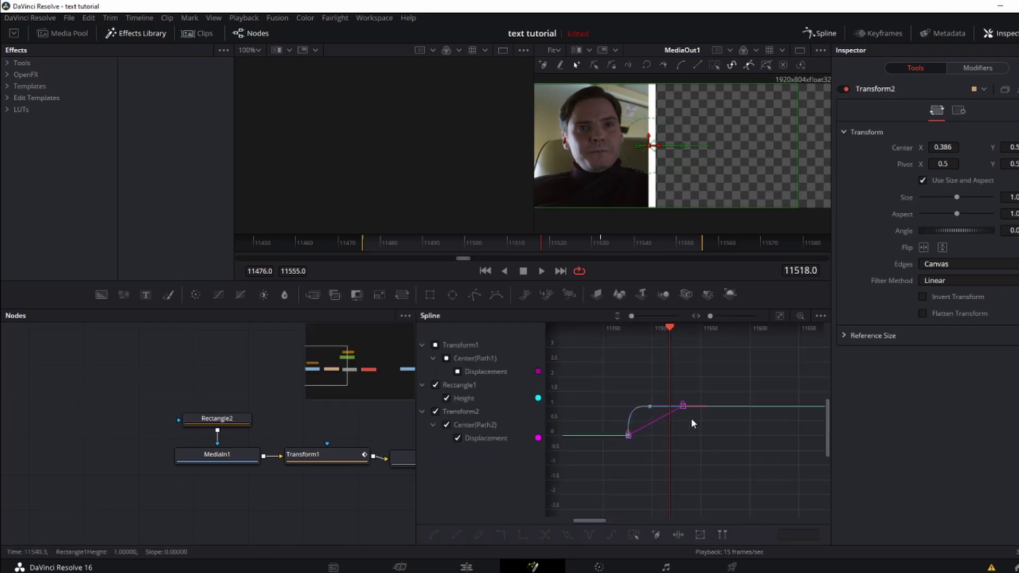
pyautogui.click(434, 384)
pyautogui.click(435, 384)
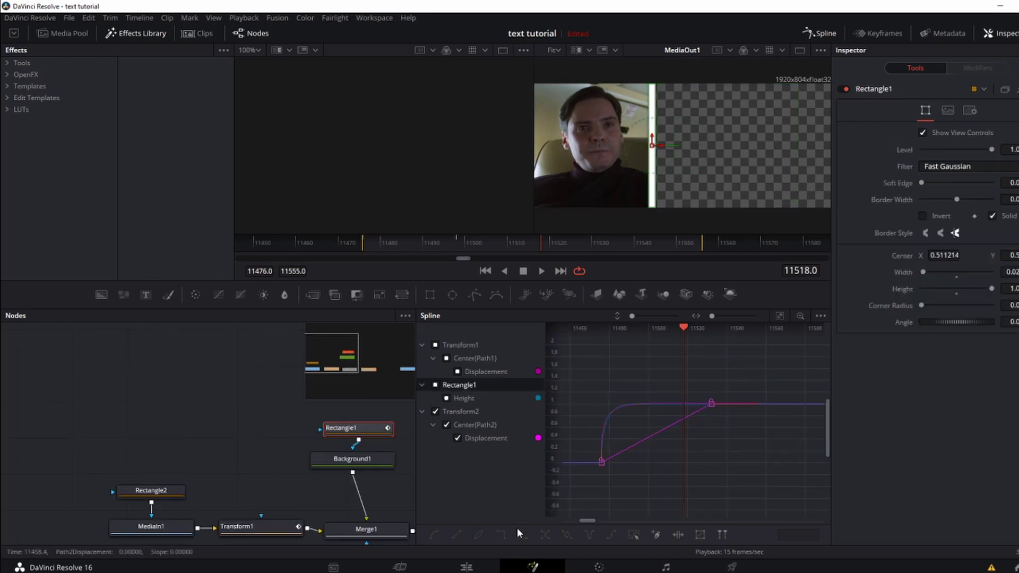
# Place the Edit page playhead at 01:00:01:05, where the Video 1 clip begins, and return to the Video 3 clip's Fusion composition
pyautogui.click(465, 567)
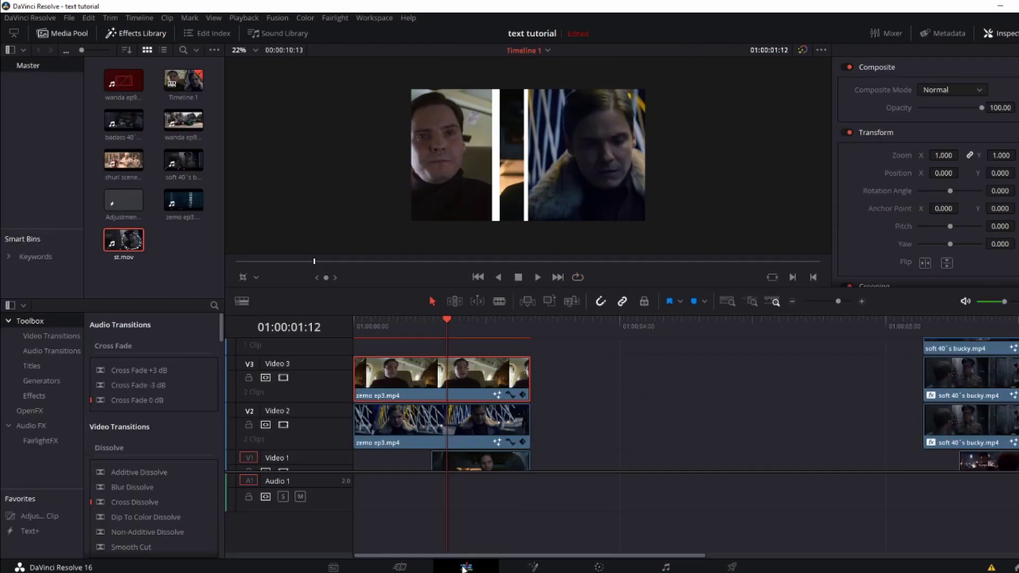
pyautogui.click(432, 325)
pyautogui.click(533, 568)
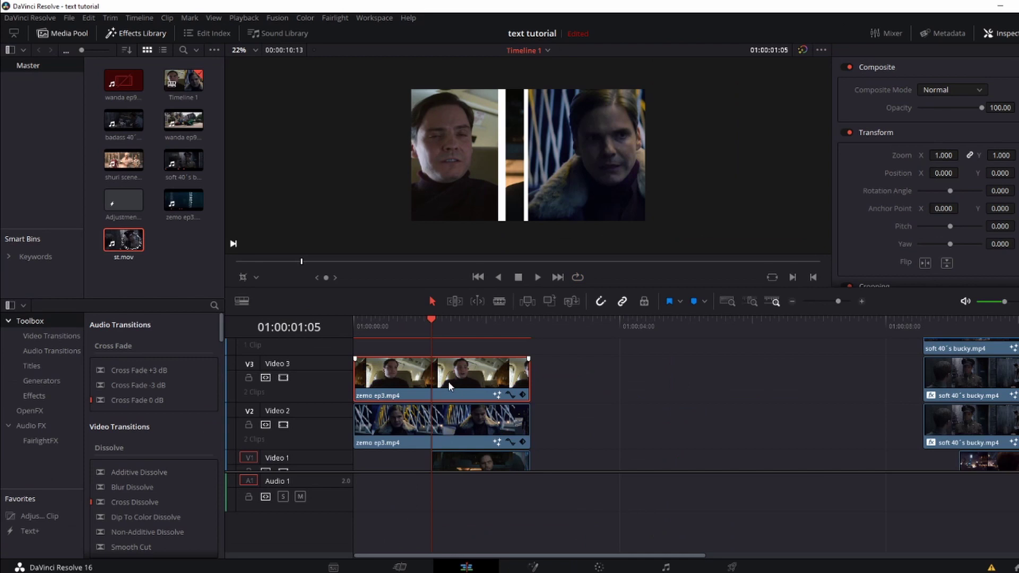
pyautogui.scroll(-1, 428, 414)
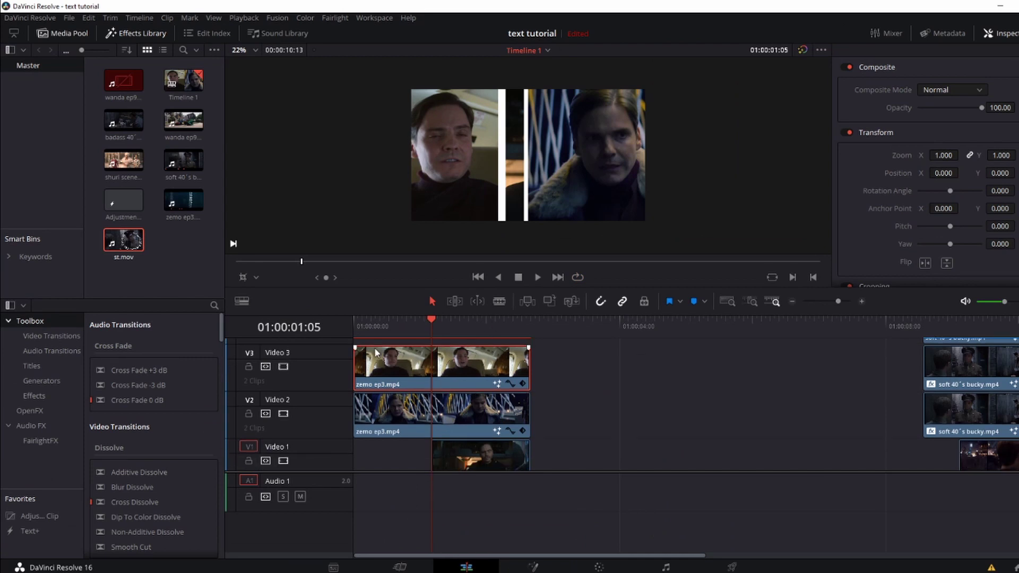
pyautogui.scroll(-1, 424, 392)
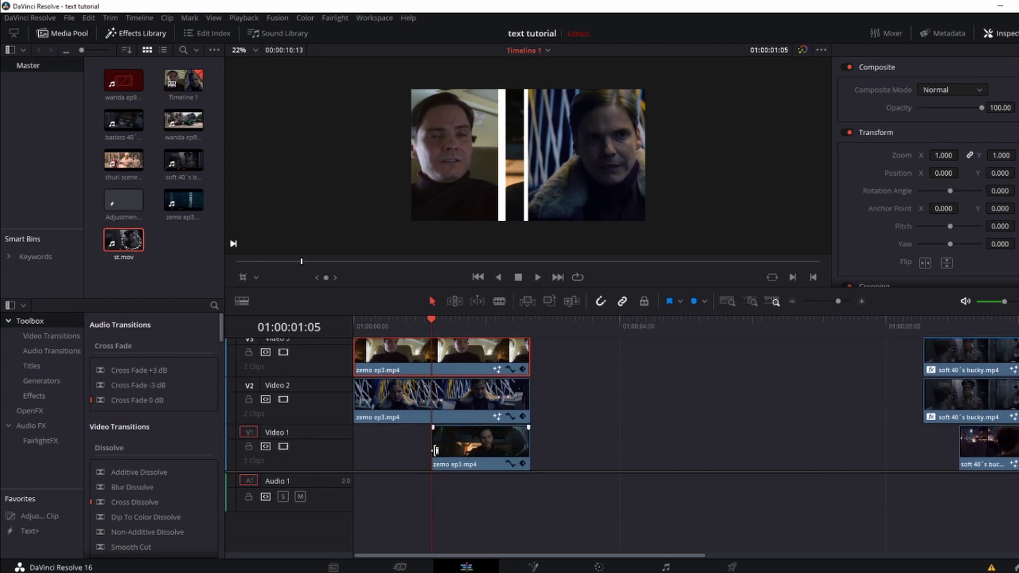
pyautogui.click(533, 567)
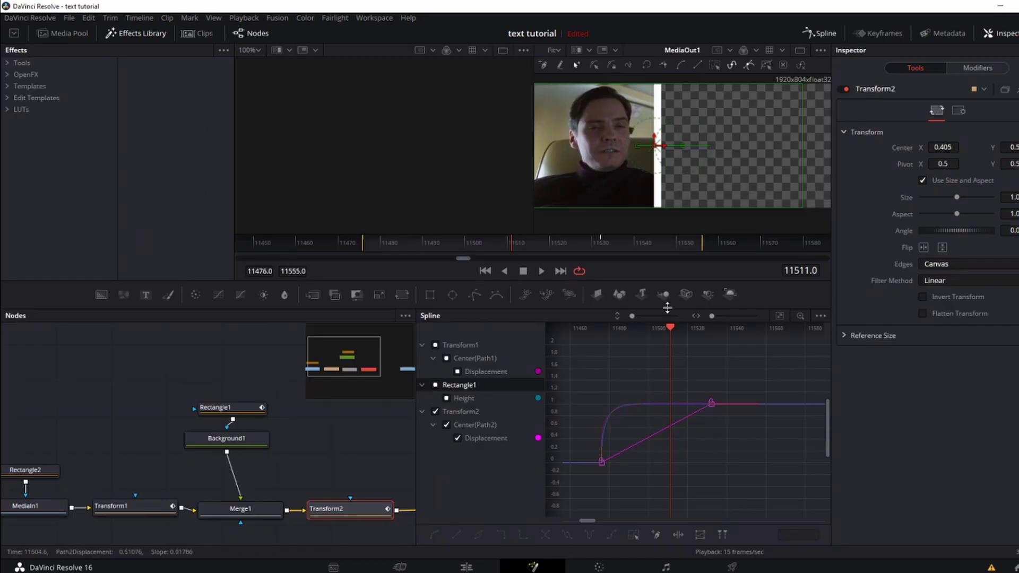
# Select Transform2's Displacement curve, move the playhead back to frame 11503, and smooth the curve into an S-shaped ease between its two keyframes
pyautogui.moveTo(675, 330); pyautogui.dragTo(695, 328)
pyautogui.moveTo(521, 243); pyautogui.dragTo(490, 243)
pyautogui.click(629, 446)
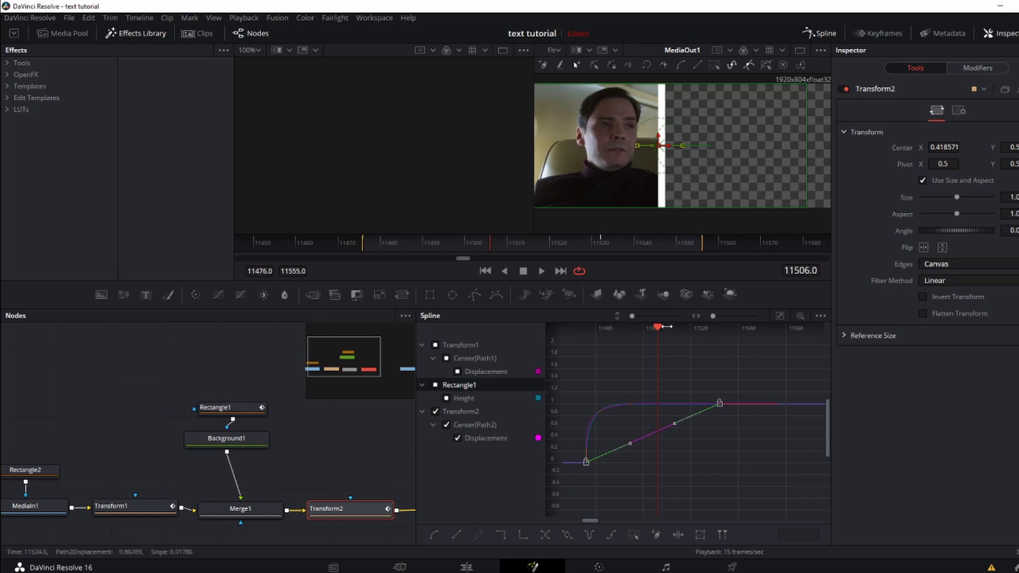
pyautogui.moveTo(480, 245); pyautogui.dragTo(479, 247)
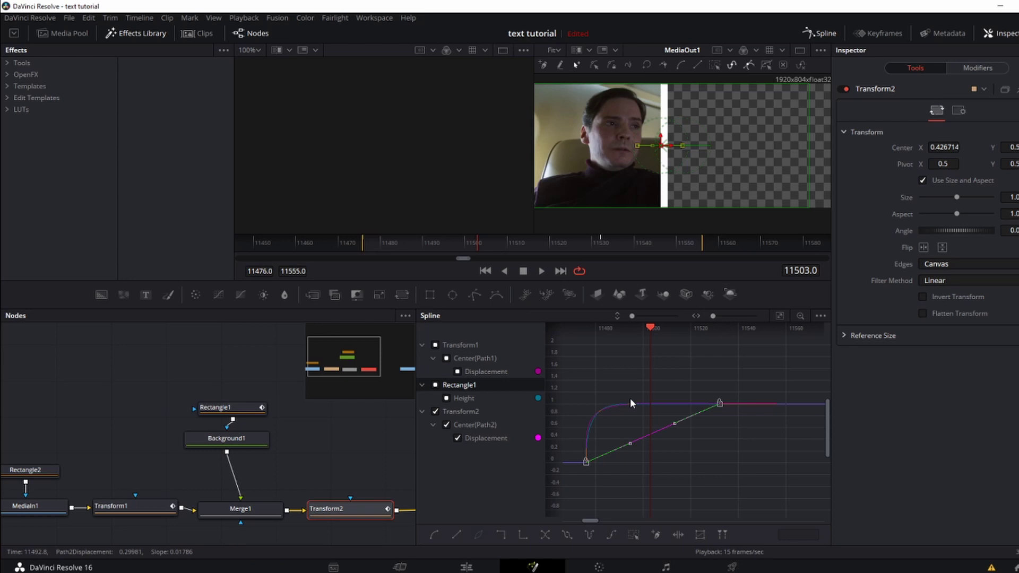
pyautogui.scroll(2, 674, 449)
pyautogui.scroll(-2, 652, 472)
pyautogui.scroll(5, 644, 466)
pyautogui.press('s')
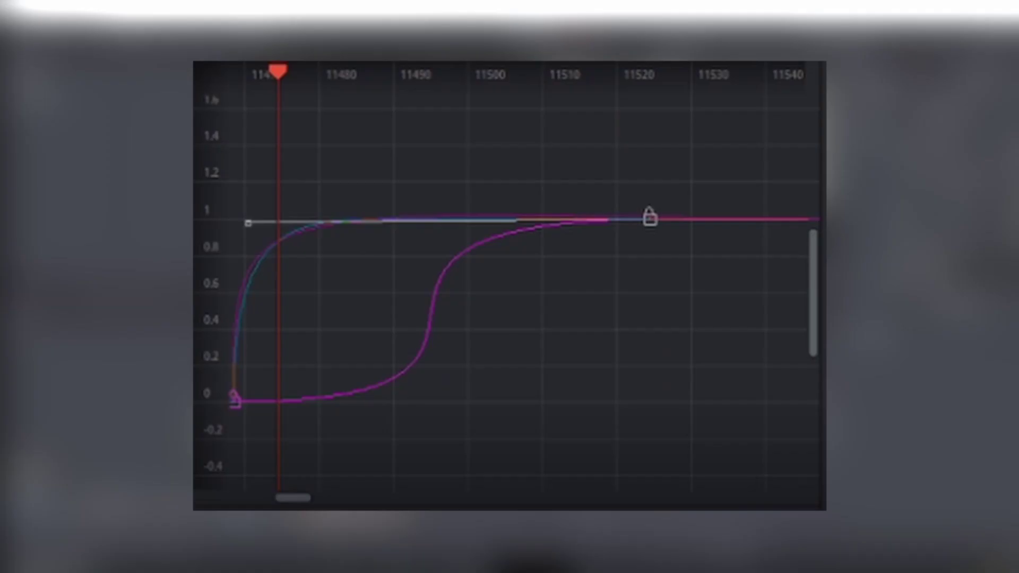
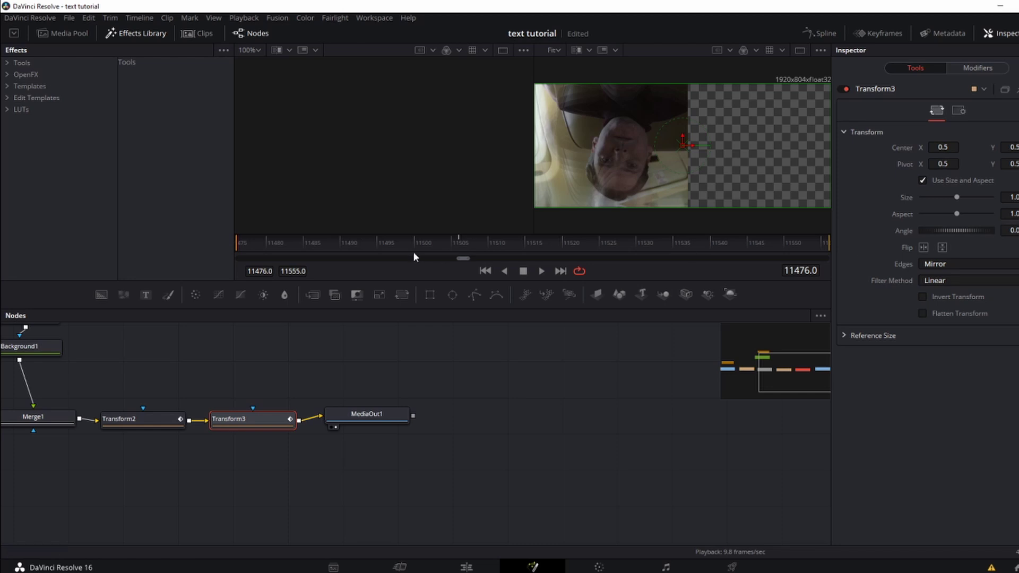
# Scrub Transform3's rotation between frames 11476 and 11506 and compare the Transform2 and Transform3 settings at frame 11506
pyautogui.moveTo(406, 244); pyautogui.dragTo(460, 246)
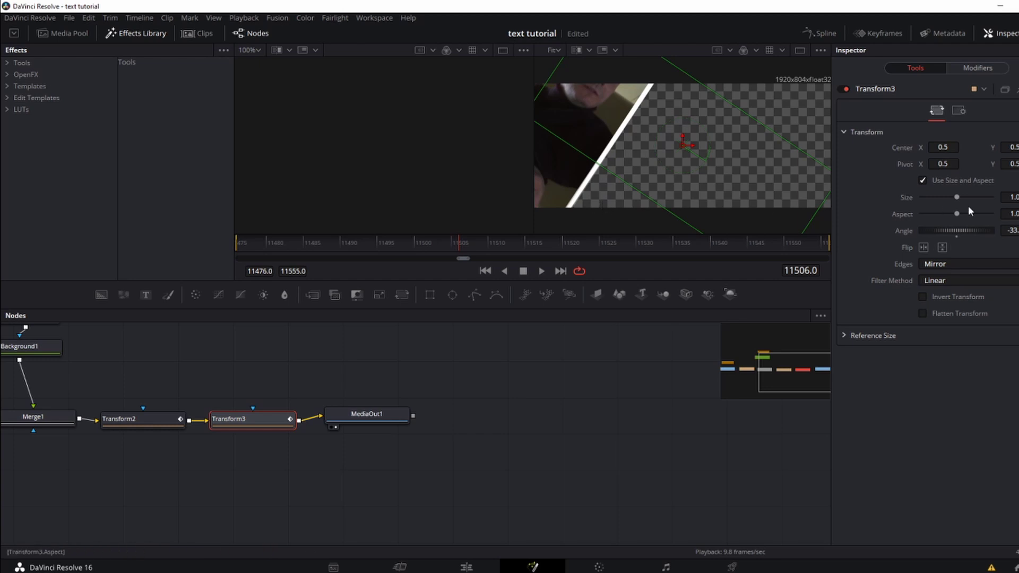
pyautogui.click(137, 423)
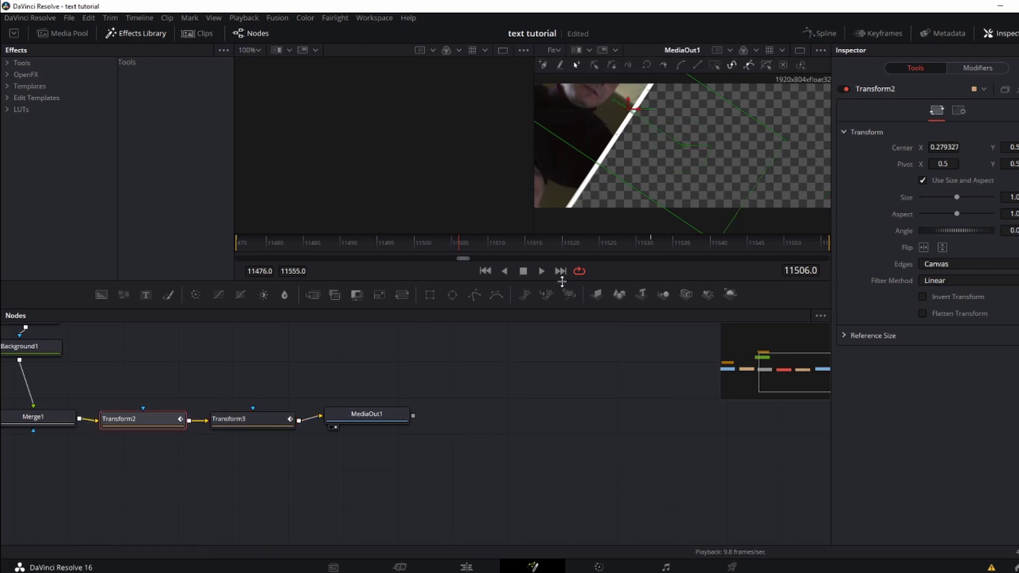
pyautogui.click(264, 422)
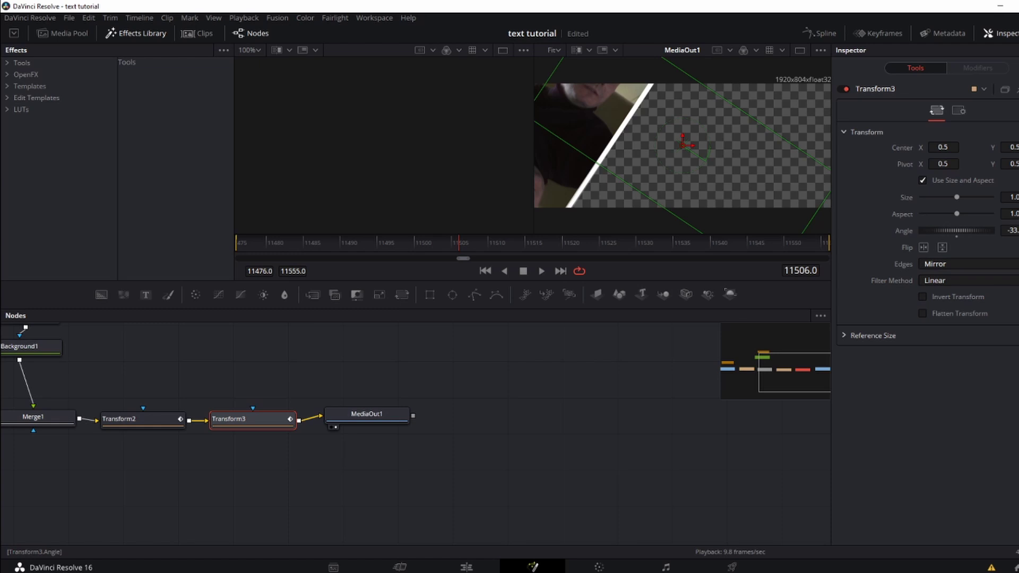
pyautogui.click(242, 250)
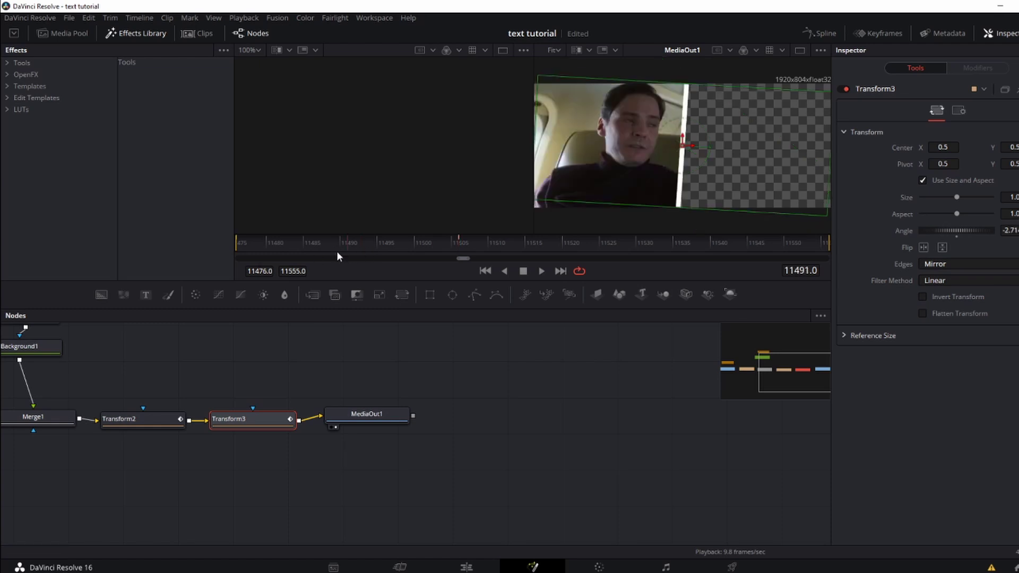
pyautogui.moveTo(242, 250); pyautogui.dragTo(462, 252)
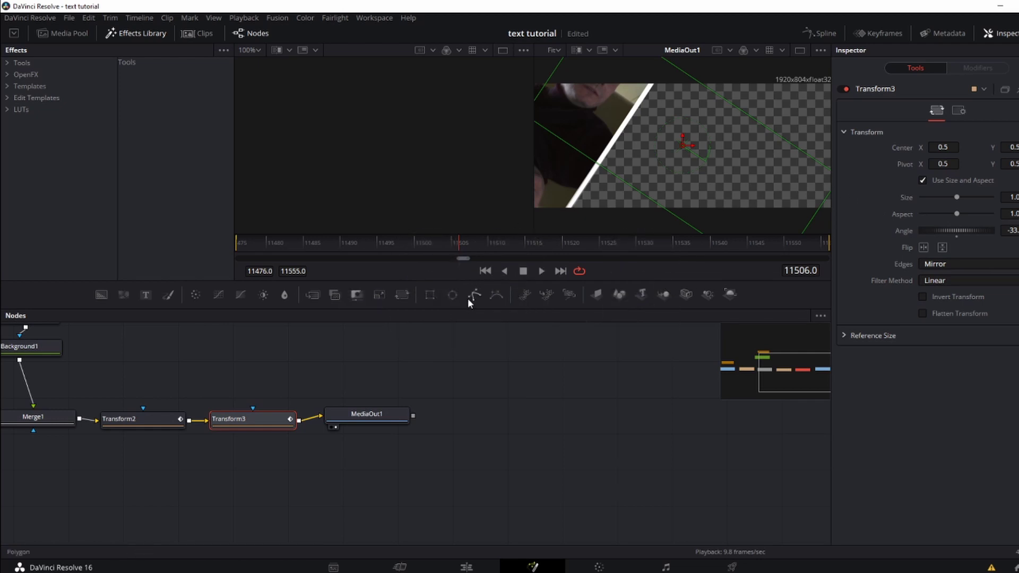
pyautogui.click(818, 33)
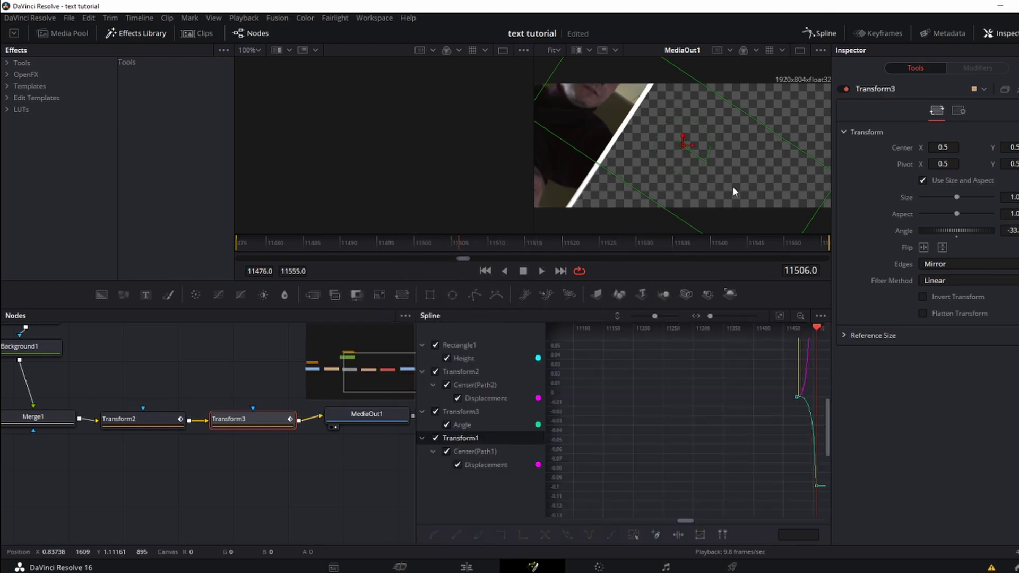
pyautogui.scroll(3, 639, 432)
pyautogui.scroll(-4, 639, 432)
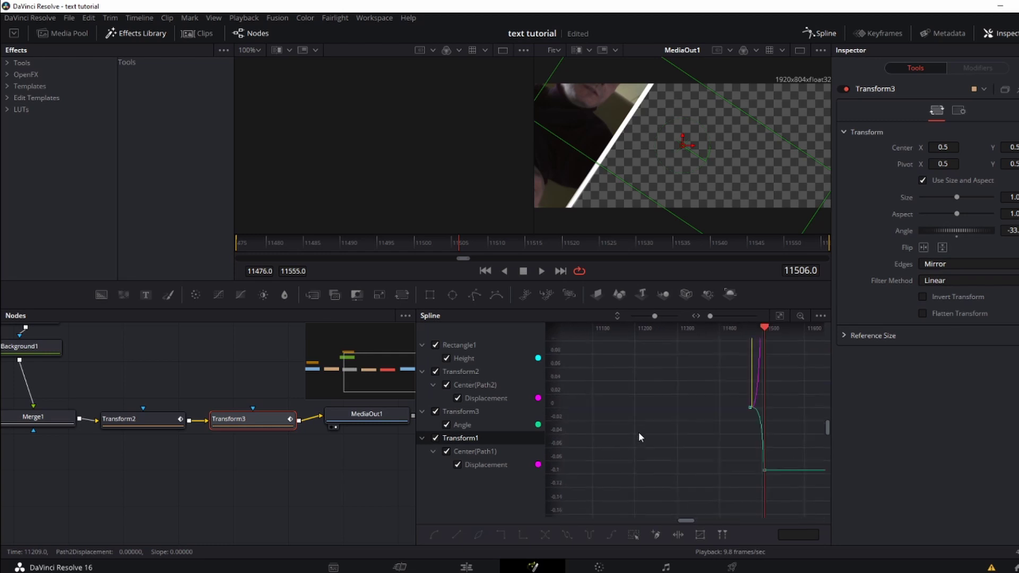
pyautogui.scroll(-2, 769, 418)
pyautogui.scroll(-3, 646, 389)
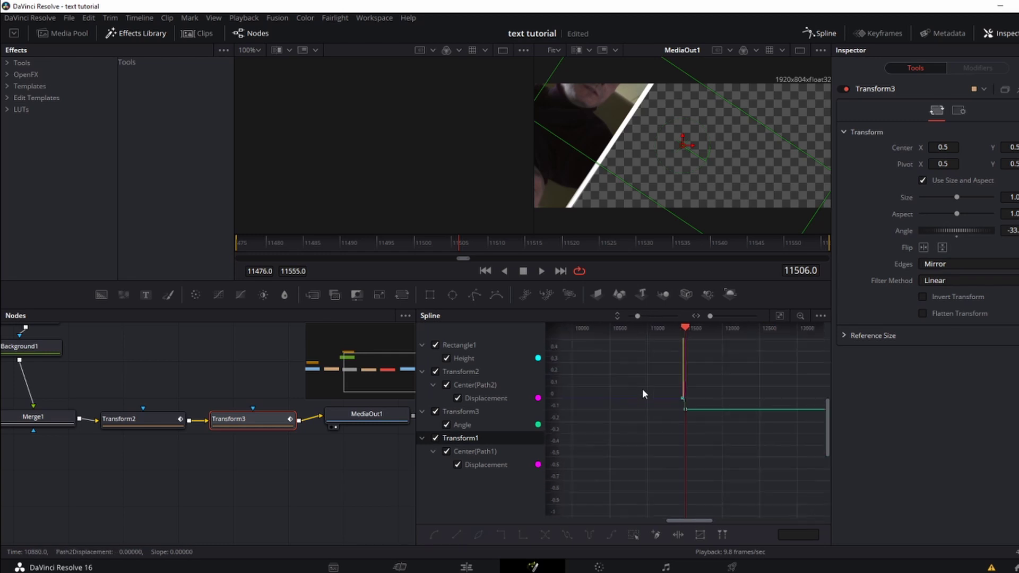
pyautogui.scroll(3, 687, 359)
pyautogui.click(818, 33)
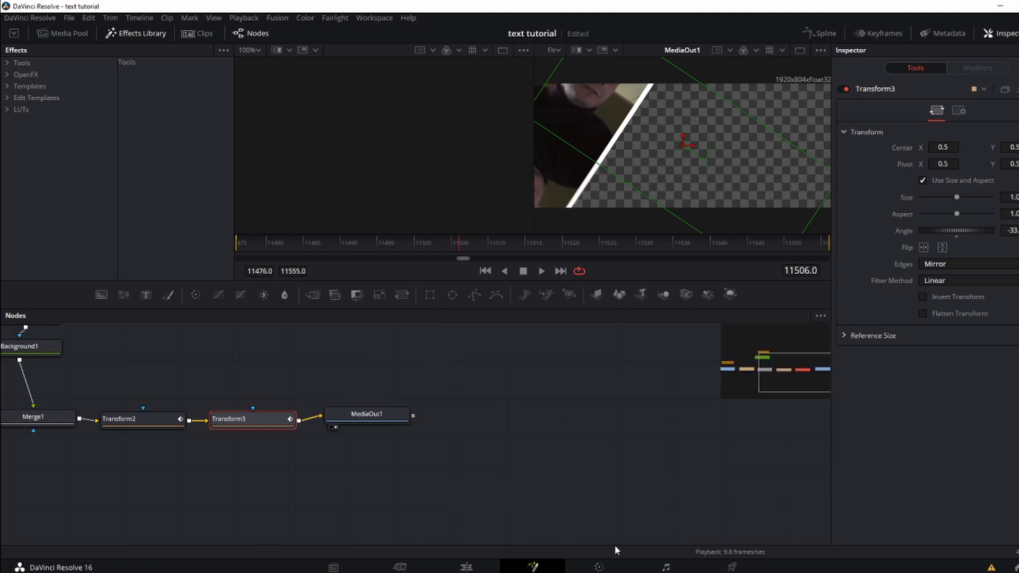
# Review the full node chain and inspect the settings of the Transform2 and Transform3 nodes
pyautogui.hotkey('ctrl', 'f')
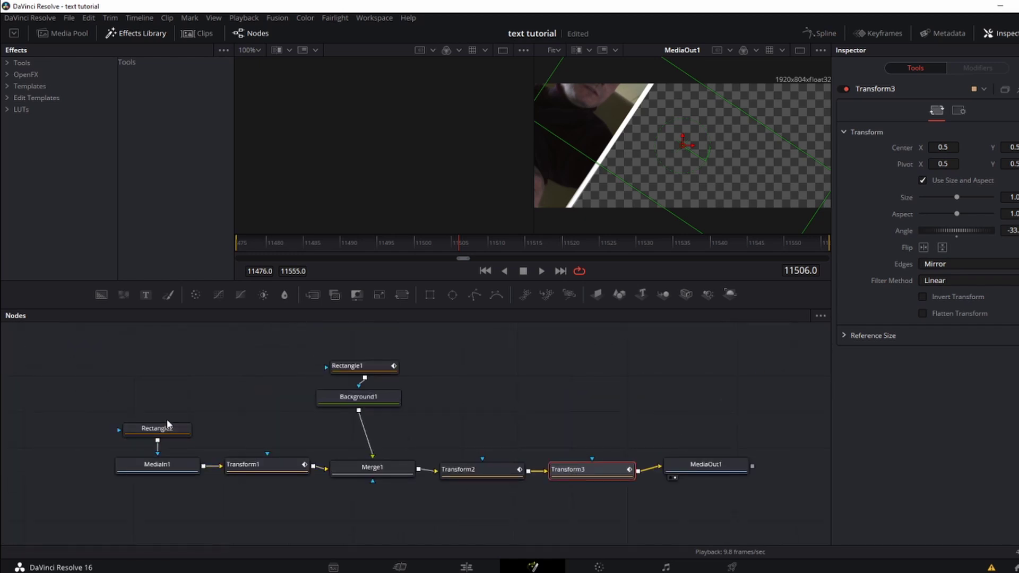
pyautogui.moveTo(275, 464)
pyautogui.moveTo(317, 348); pyautogui.dragTo(405, 541)
pyautogui.click(475, 470)
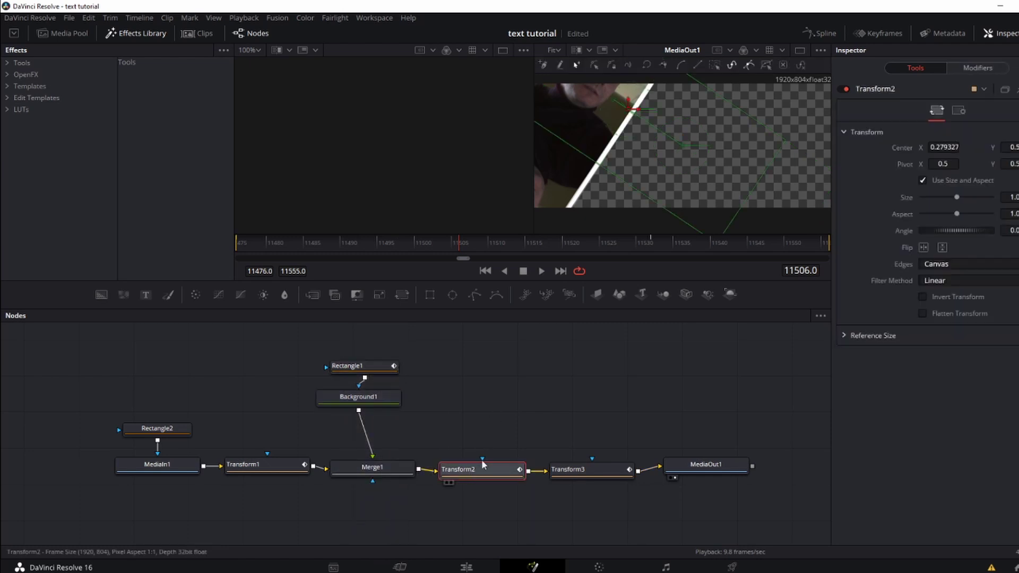
pyautogui.click(563, 470)
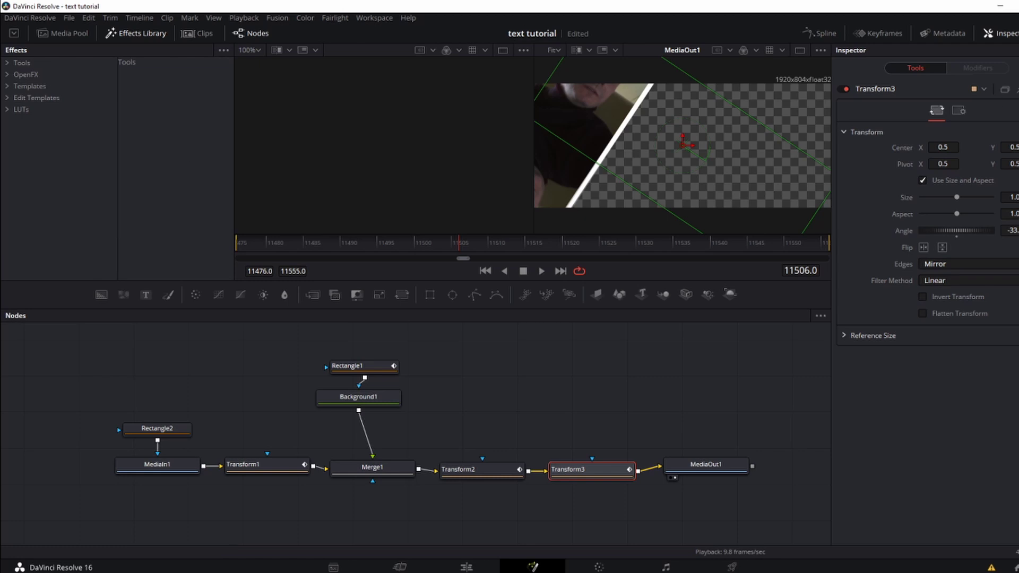
# Show the composition's splines and move the playhead back to frame 11200, clear of the keyframes
pyautogui.click(819, 33)
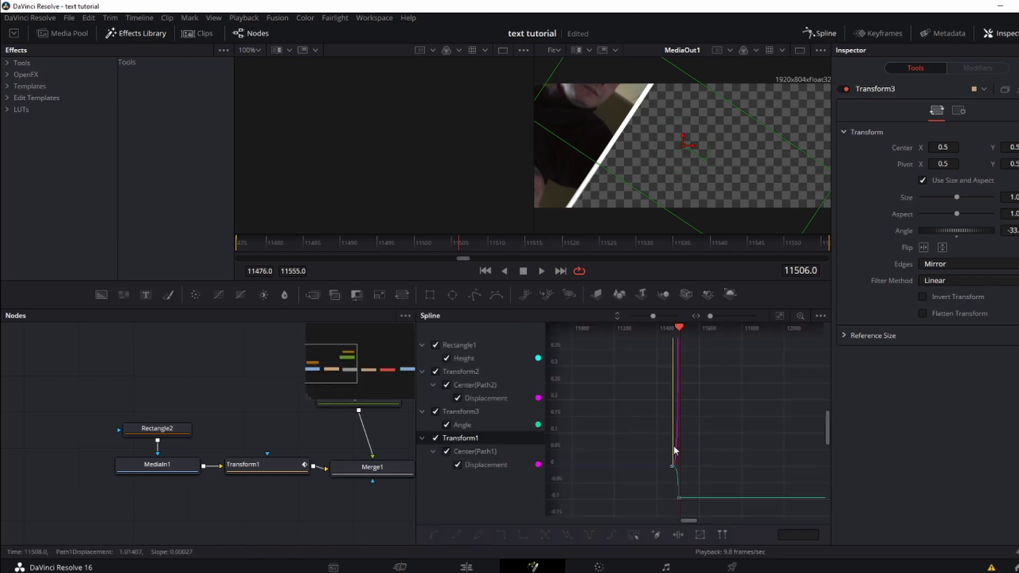
pyautogui.scroll(-1, 671, 448)
pyautogui.scroll(2, 682, 379)
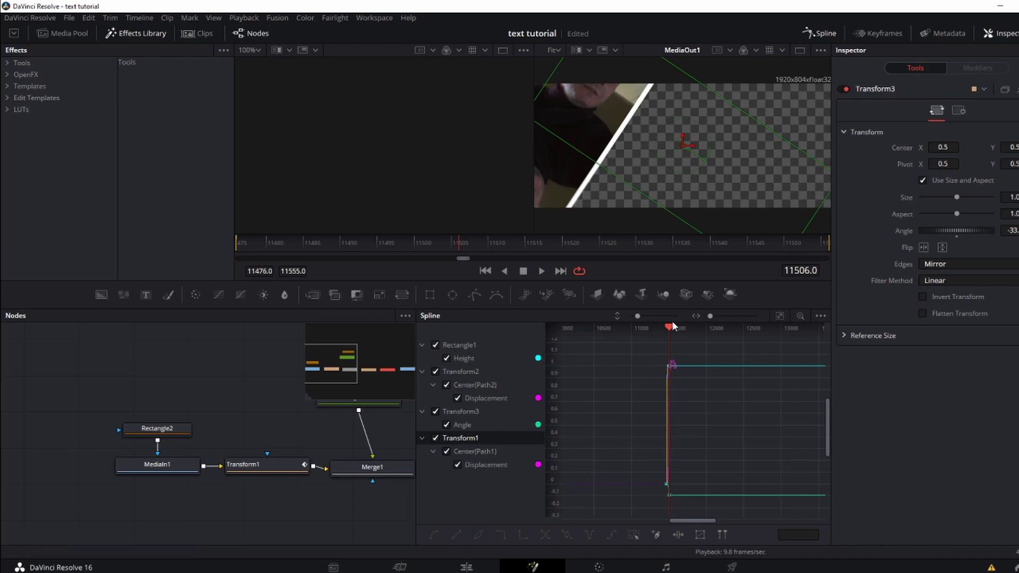
pyautogui.click(660, 327)
pyautogui.moveTo(660, 327); pyautogui.dragTo(646, 328)
pyautogui.scroll(1, 679, 397)
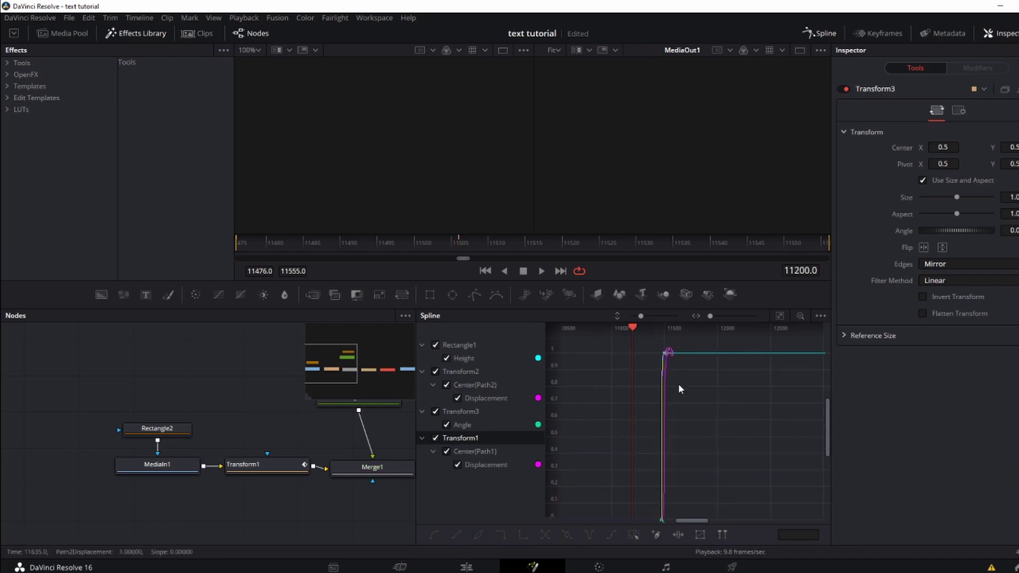
# Isolate Transform3's Angle curve by hiding Transform1's curve and deactivating editing of Rectangle1 and Transform2, and select the Angle keyframes
pyautogui.scroll(-3, 677, 375)
pyautogui.scroll(2, 668, 381)
pyautogui.scroll(-2, 658, 425)
pyautogui.scroll(3, 664, 488)
pyautogui.scroll(3, 656, 432)
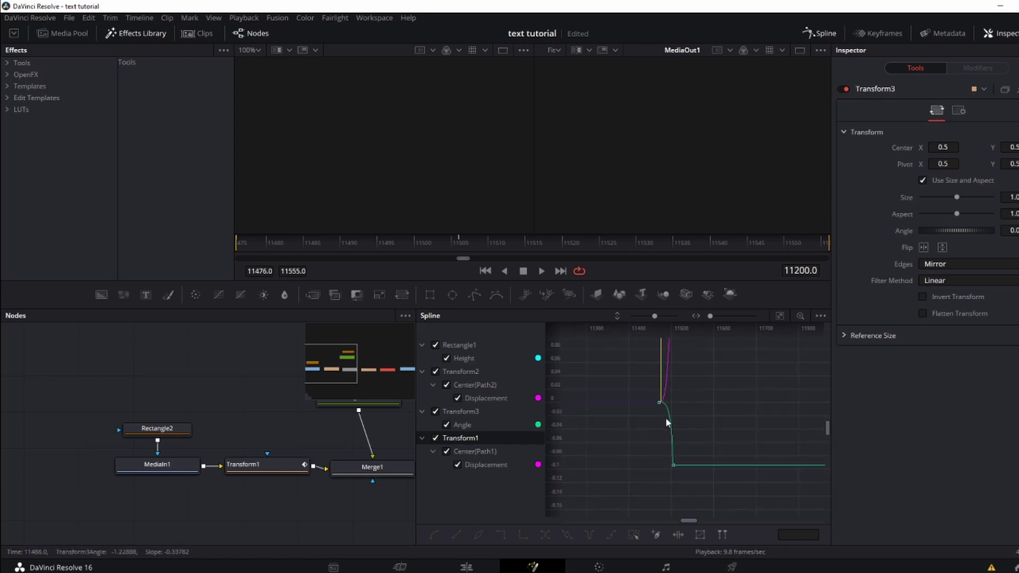
pyautogui.scroll(2, 666, 418)
pyautogui.scroll(2, 665, 419)
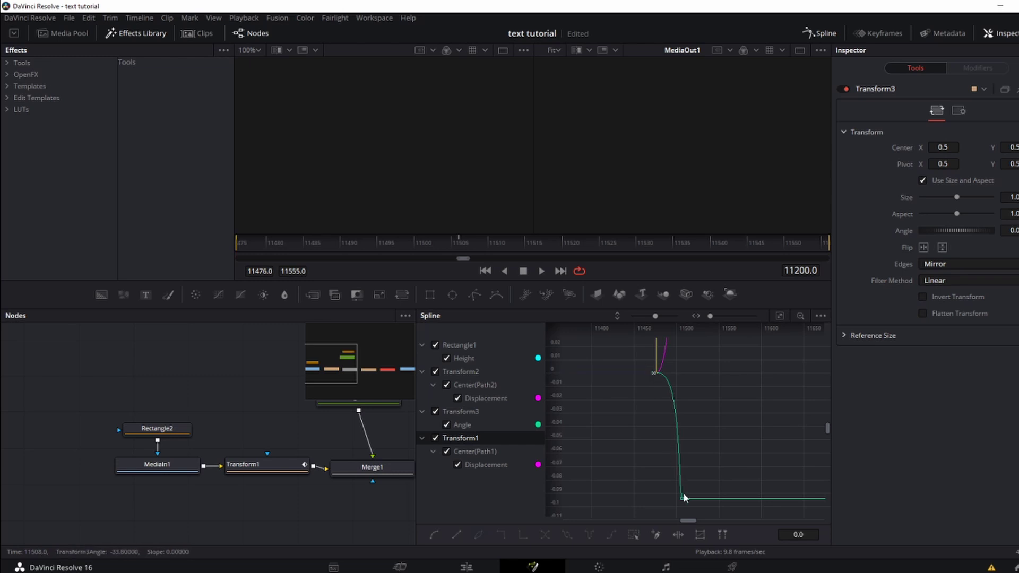
pyautogui.moveTo(693, 502); pyautogui.dragTo(614, 344)
pyautogui.click(436, 350)
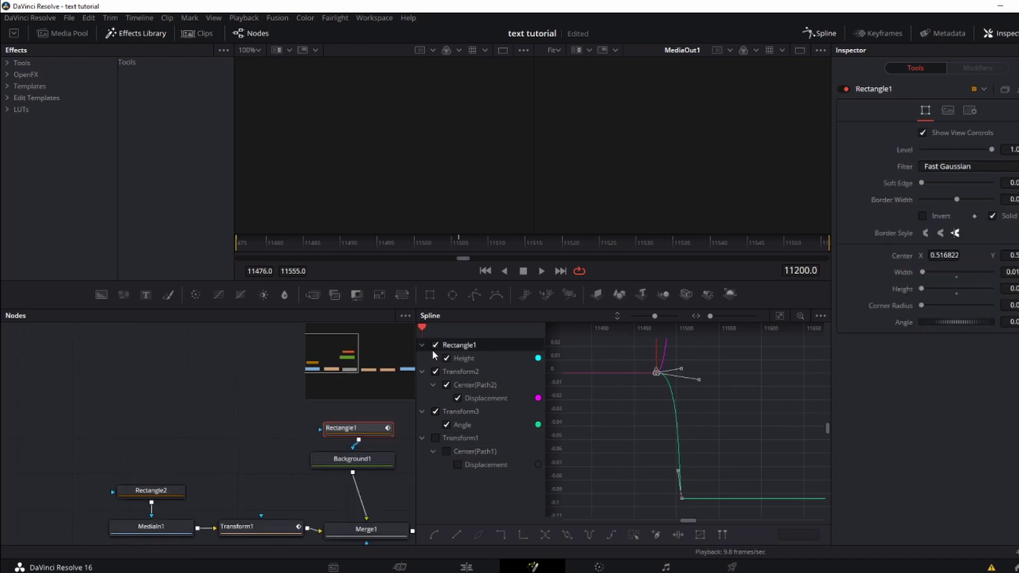
pyautogui.click(435, 346)
pyautogui.click(436, 372)
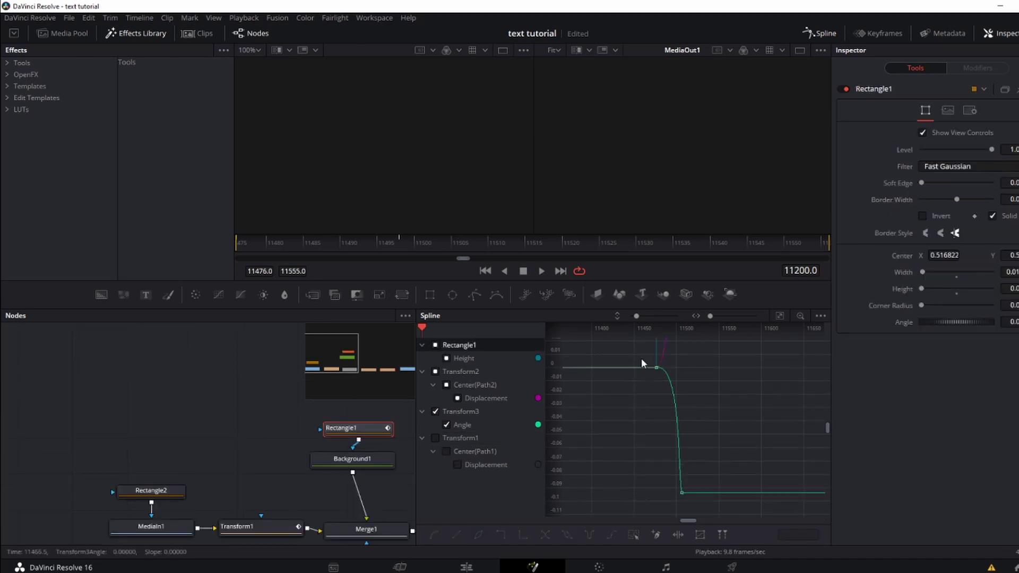
pyautogui.moveTo(641, 358); pyautogui.dragTo(724, 540)
# Preview the rotation in Fusion up to frame 11499, then check the composite on the Edit page around 01:00:00:21
pyautogui.press('space')
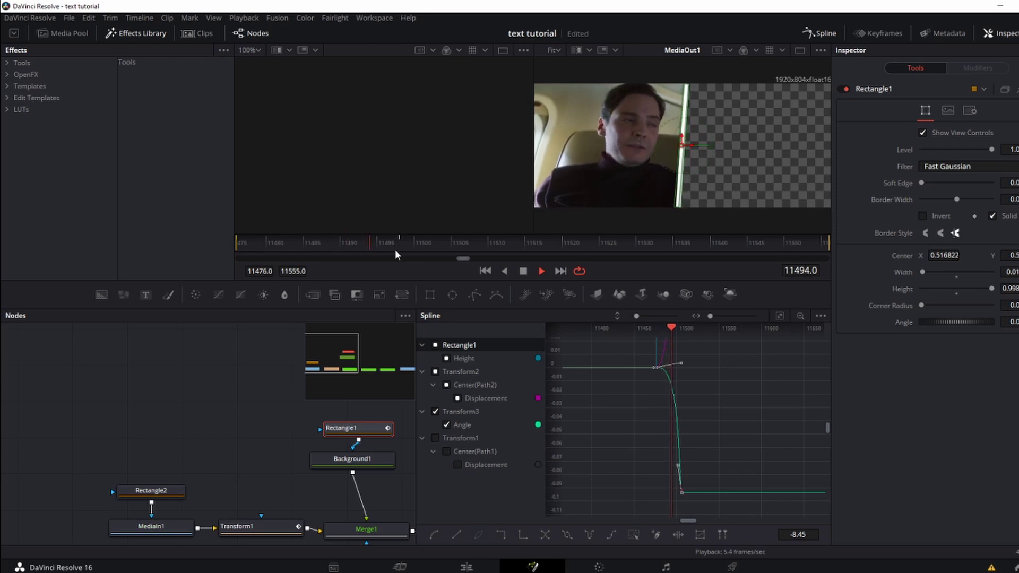
pyautogui.press('space')
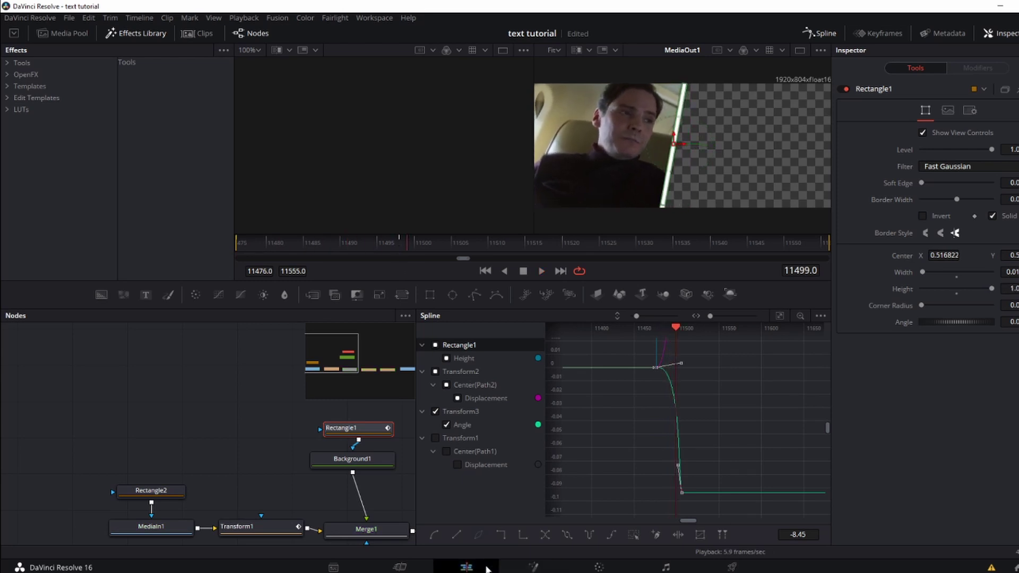
pyautogui.click(466, 567)
pyautogui.moveTo(390, 326); pyautogui.dragTo(360, 326)
pyautogui.press('space')
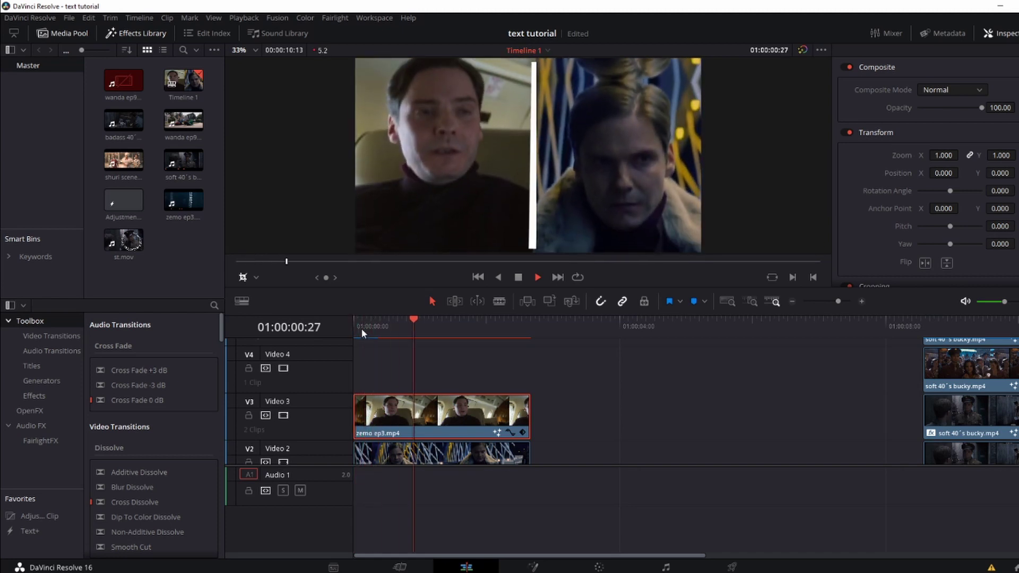
pyautogui.moveTo(361, 328); pyautogui.dragTo(400, 333)
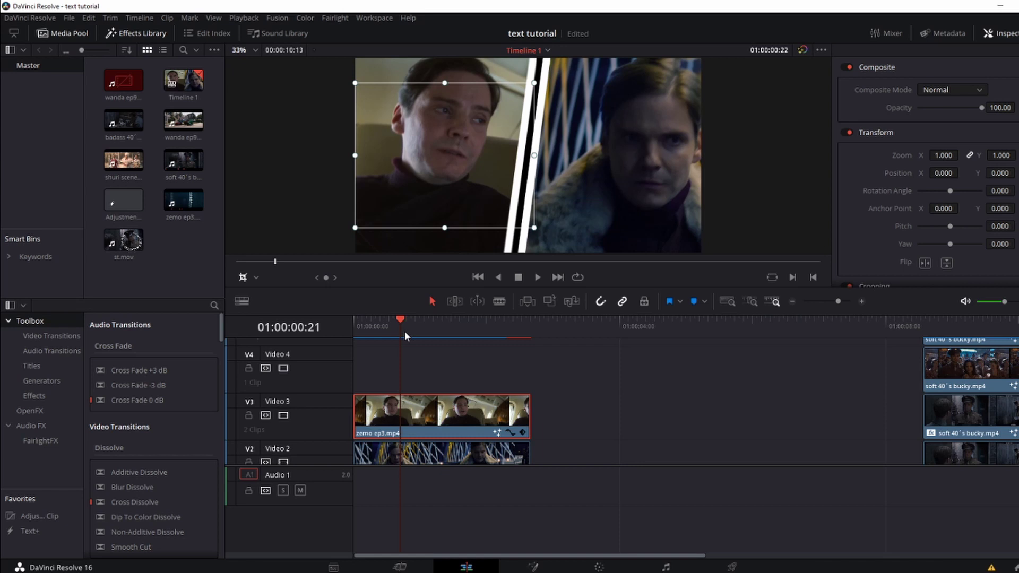
pyautogui.press('space')
# Play the split-screen sequence from 01:00:00:00 and review the slid-apart layout at 01:00:01:22
pyautogui.moveTo(402, 331); pyautogui.dragTo(359, 320)
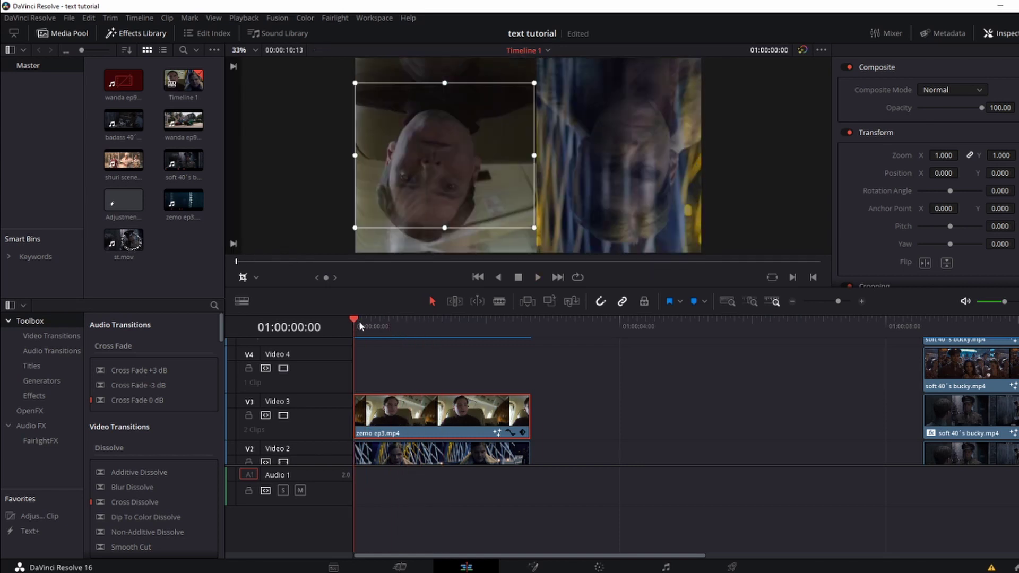
pyautogui.press('space')
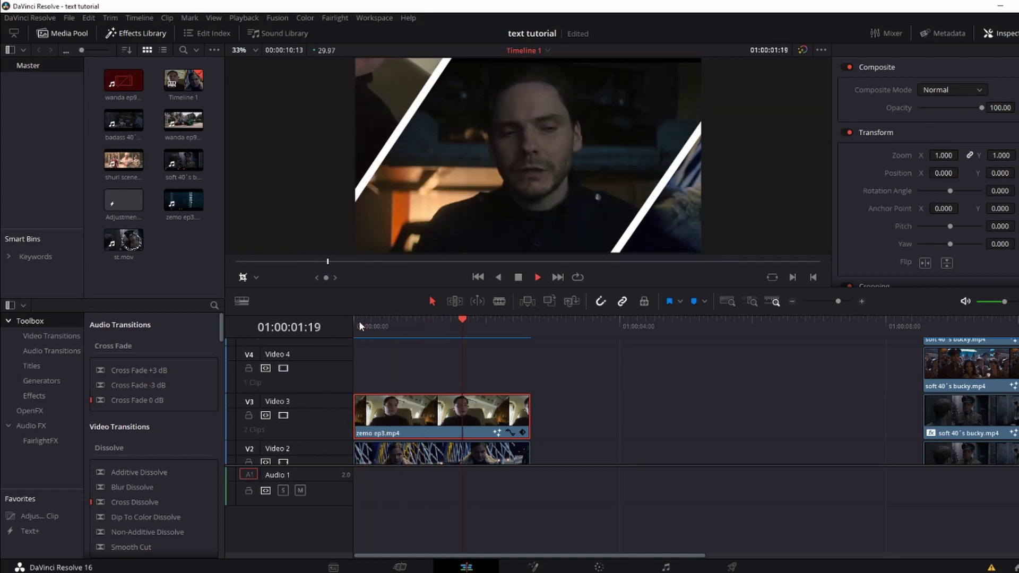
pyautogui.press('space')
pyautogui.scroll(-2, 582, 452)
pyautogui.scroll(3, 572, 426)
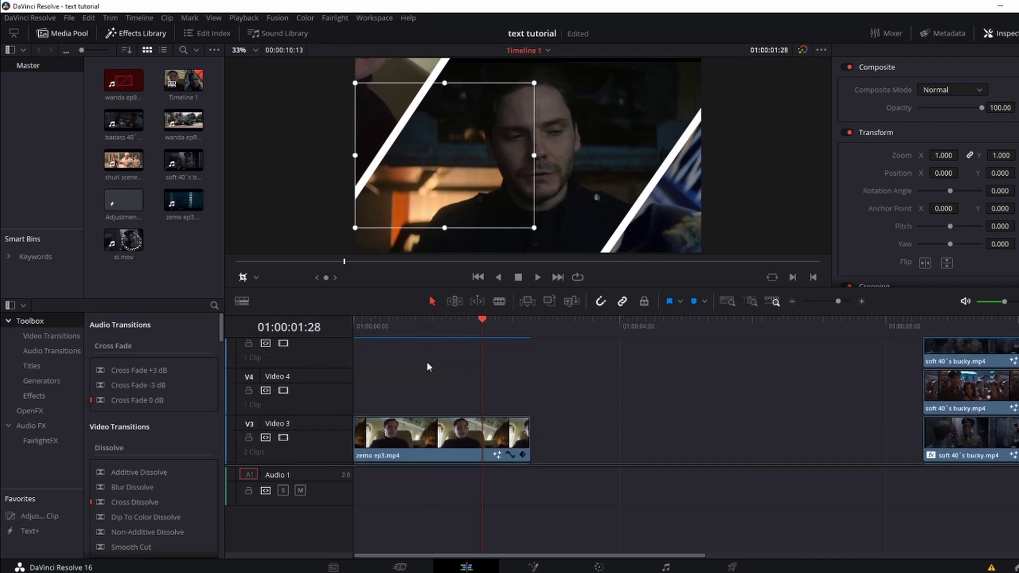
pyautogui.moveTo(414, 325); pyautogui.dragTo(469, 335)
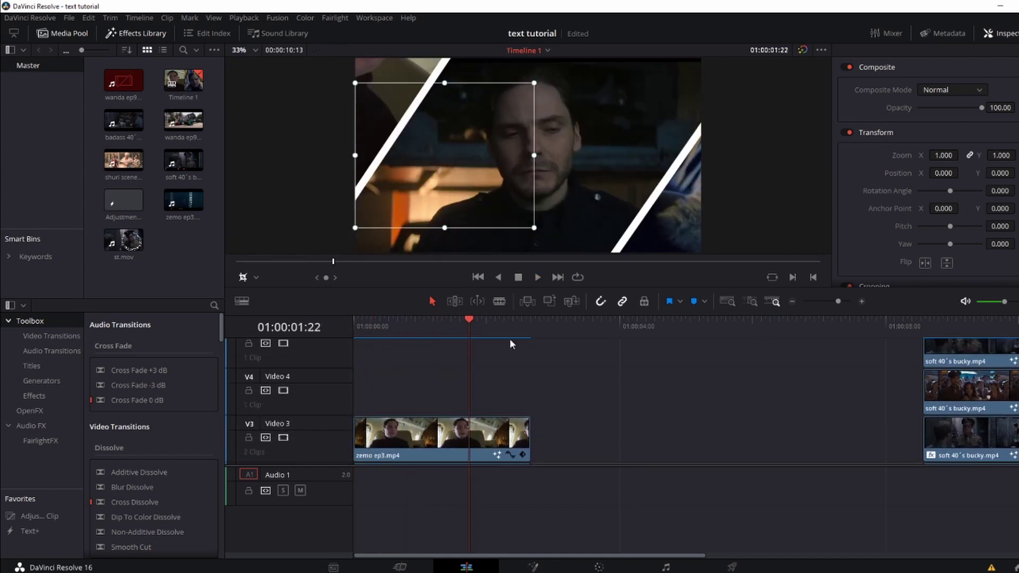
# Examine the example built from the soft 40´s bucky.mp4 clips at 01:00:09:14, then return the playhead to 01:00:03:09
pyautogui.scroll(-1, 761, 383)
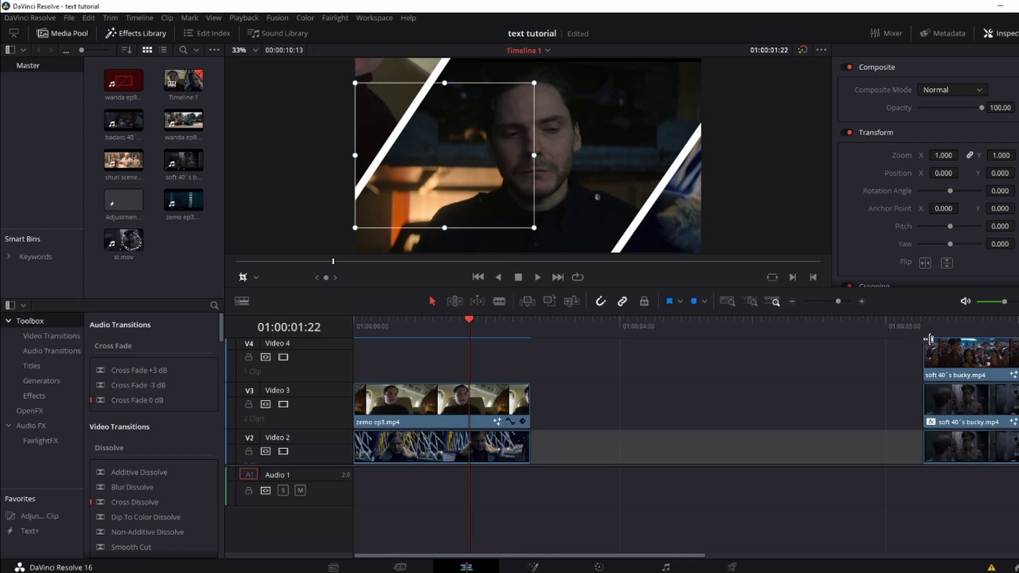
pyautogui.moveTo(942, 327); pyautogui.dragTo(983, 332)
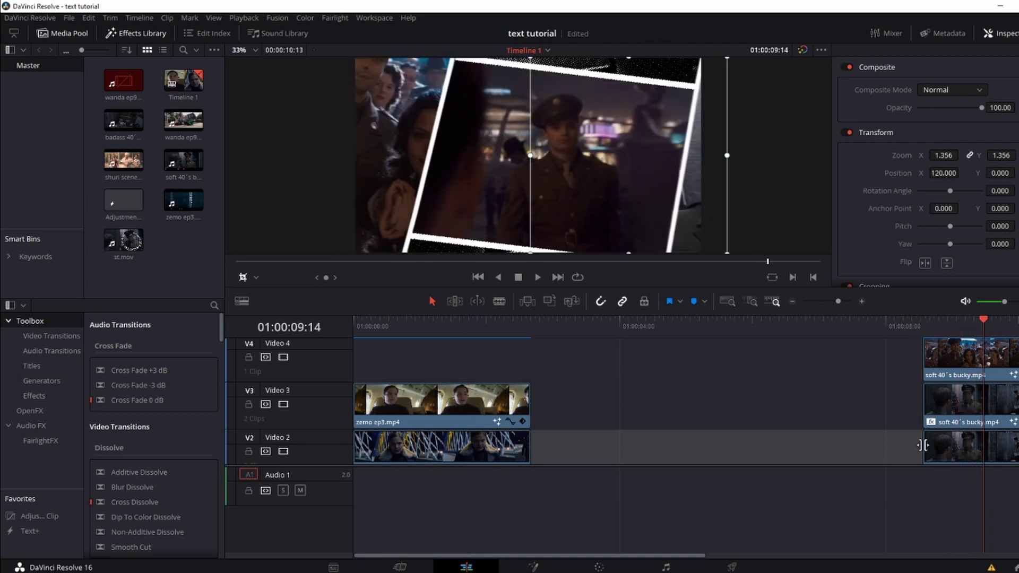
pyautogui.moveTo(960, 329); pyautogui.dragTo(573, 326)
# Duplicate the first zemo ep3.mp4 clips on Video 2 and Video 3, pasting the copies at 01:00:04:01
pyautogui.click(533, 367)
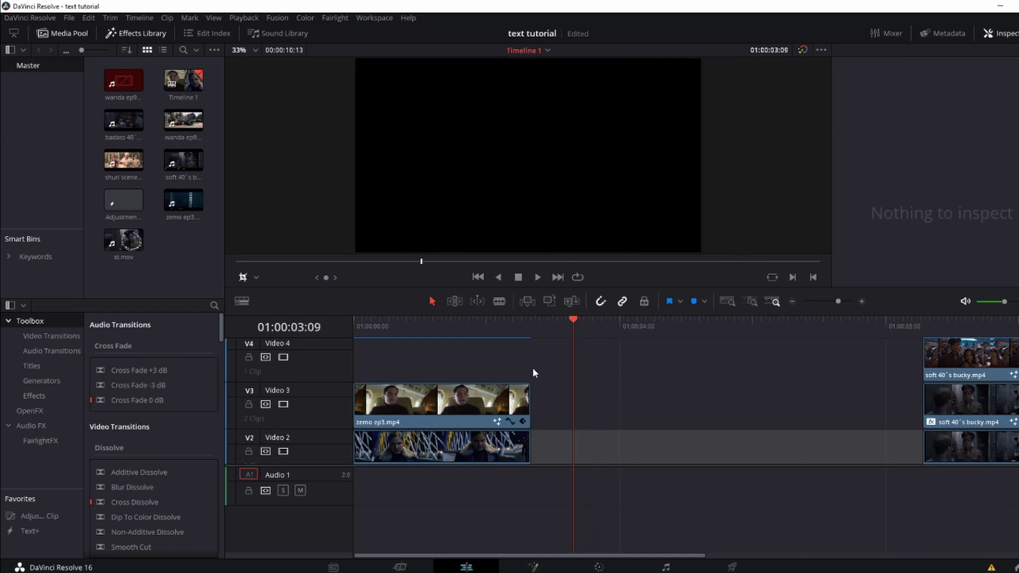
pyautogui.scroll(1, 374, 375)
pyautogui.moveTo(373, 375); pyautogui.dragTo(399, 432)
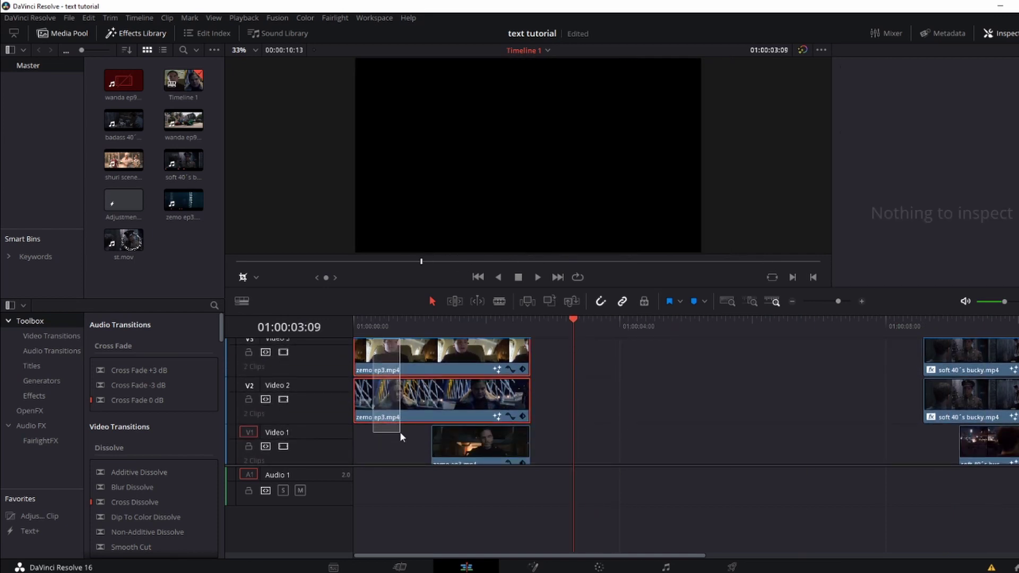
pyautogui.click(555, 327)
pyautogui.moveTo(408, 326); pyautogui.dragTo(622, 338)
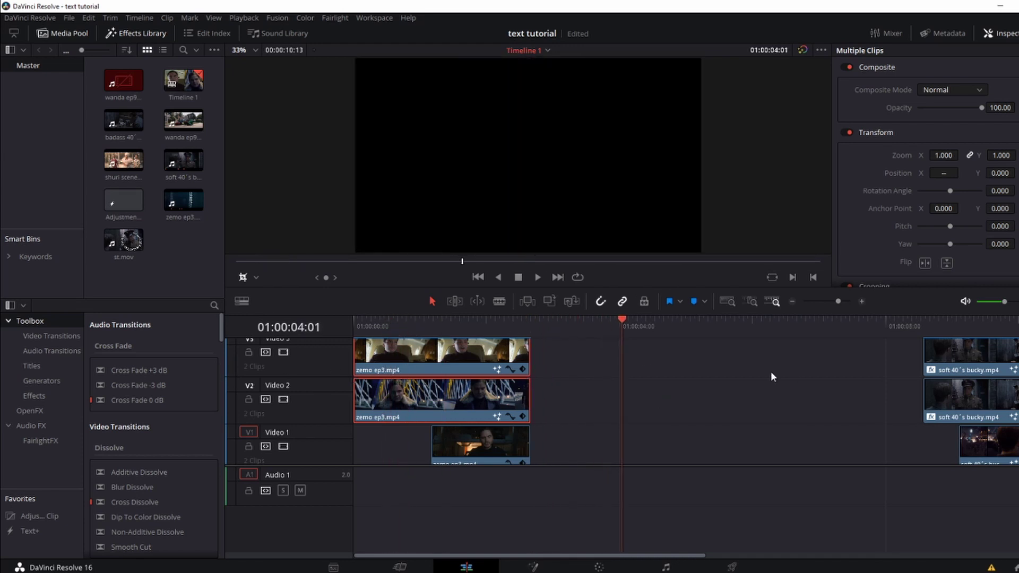
pyautogui.hotkey('ctrl', 'v')
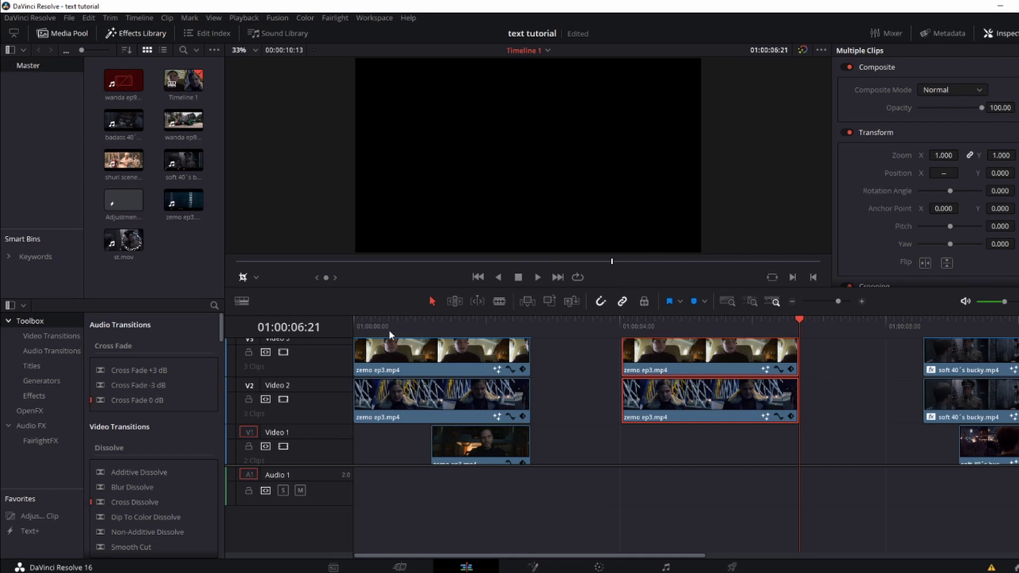
# Stack the copied zemo ep3.mp4 pair on Video 4 and Video 5, starting at 01:00:00:00 above the original clips
pyautogui.moveTo(389, 332); pyautogui.dragTo(536, 342)
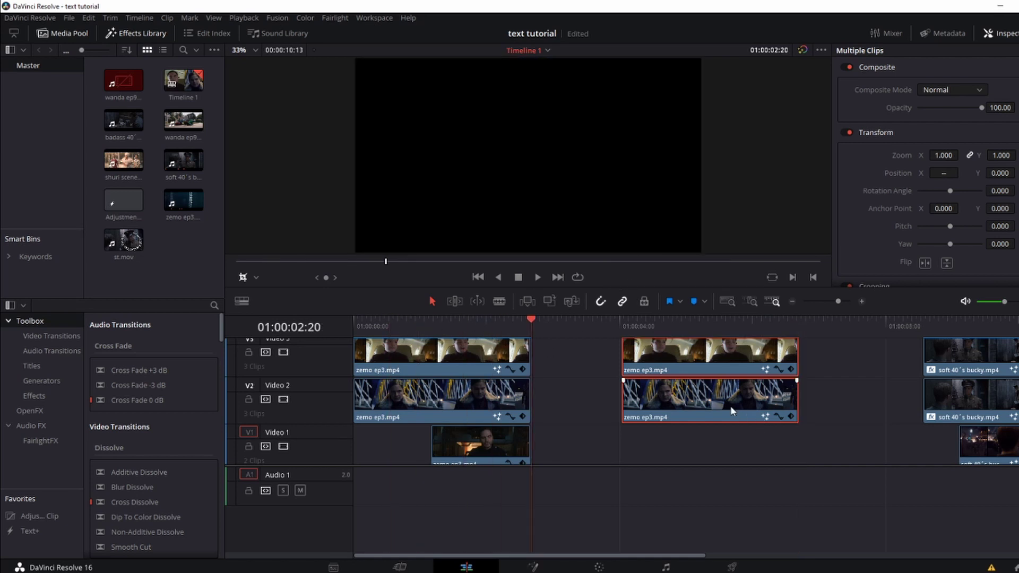
pyautogui.moveTo(731, 410); pyautogui.dragTo(631, 406)
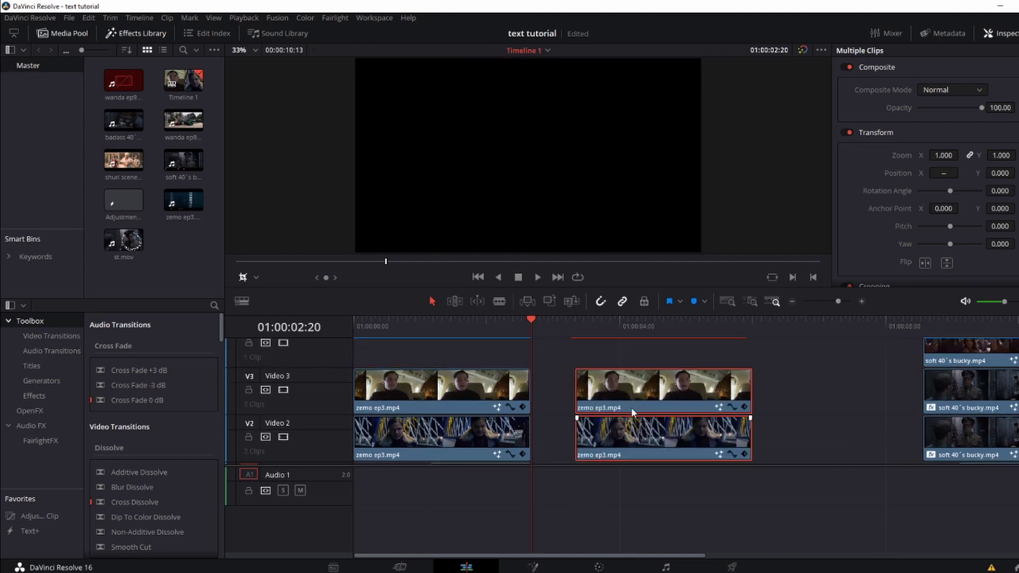
pyautogui.moveTo(433, 416); pyautogui.dragTo(442, 352)
pyautogui.moveTo(669, 436); pyautogui.dragTo(441, 435)
pyautogui.moveTo(401, 322); pyautogui.dragTo(431, 338)
# Shift the Video 4 and Video 5 clips aside to start past 01:00:04:00, leaving the Video 2 and Video 3 clips in place
pyautogui.click(619, 378)
pyautogui.scroll(3, 616, 387)
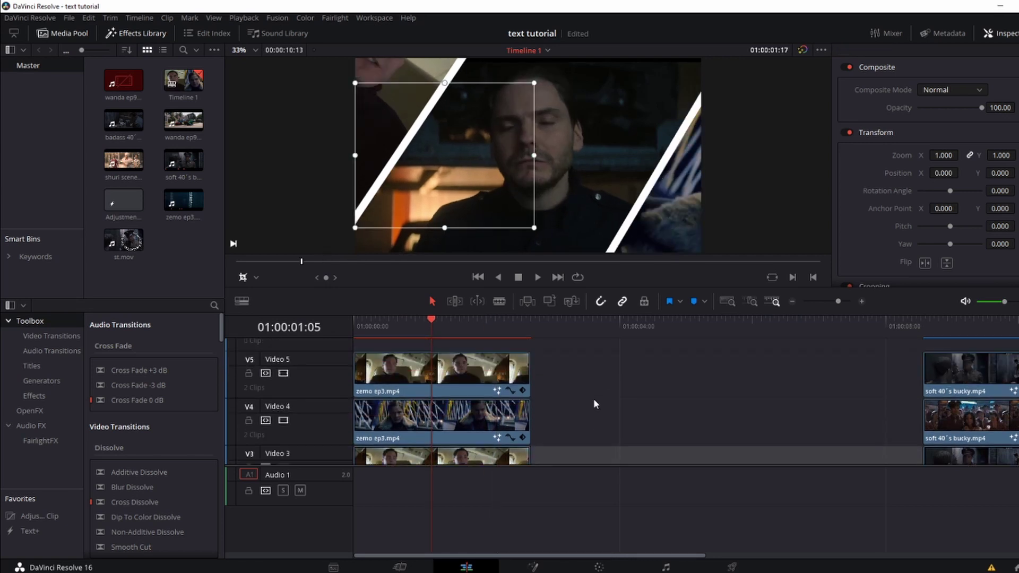
pyautogui.scroll(-2, 594, 401)
pyautogui.moveTo(588, 403); pyautogui.dragTo(677, 359)
pyautogui.click(548, 414)
pyautogui.scroll(-2, 530, 414)
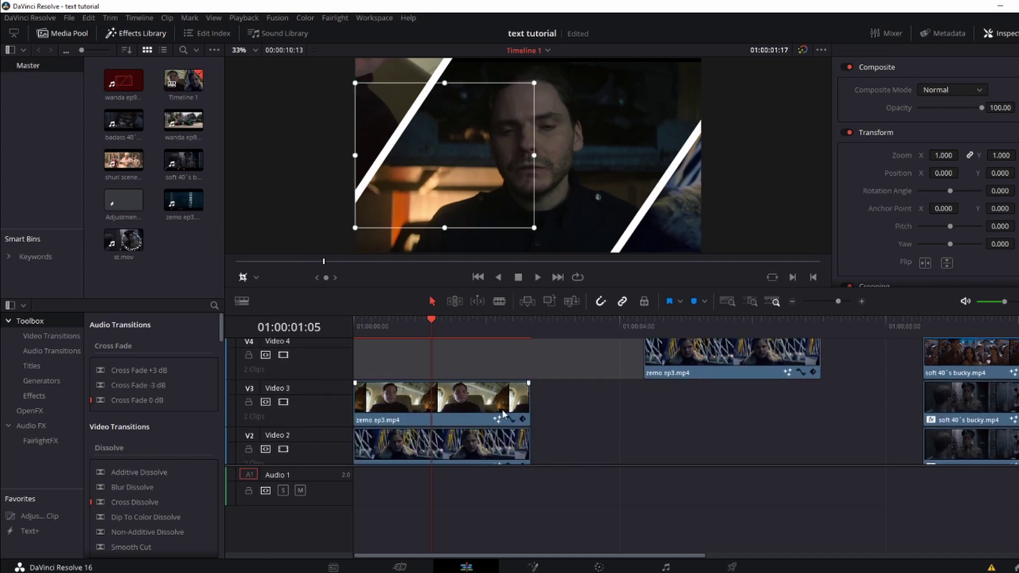
# With the Transform overlay, rotate the Video 3 clip to about 106°, position it at about -203, 462 and scale it to about 1.1
pyautogui.scroll(-2, 503, 413)
pyautogui.scroll(3, 415, 405)
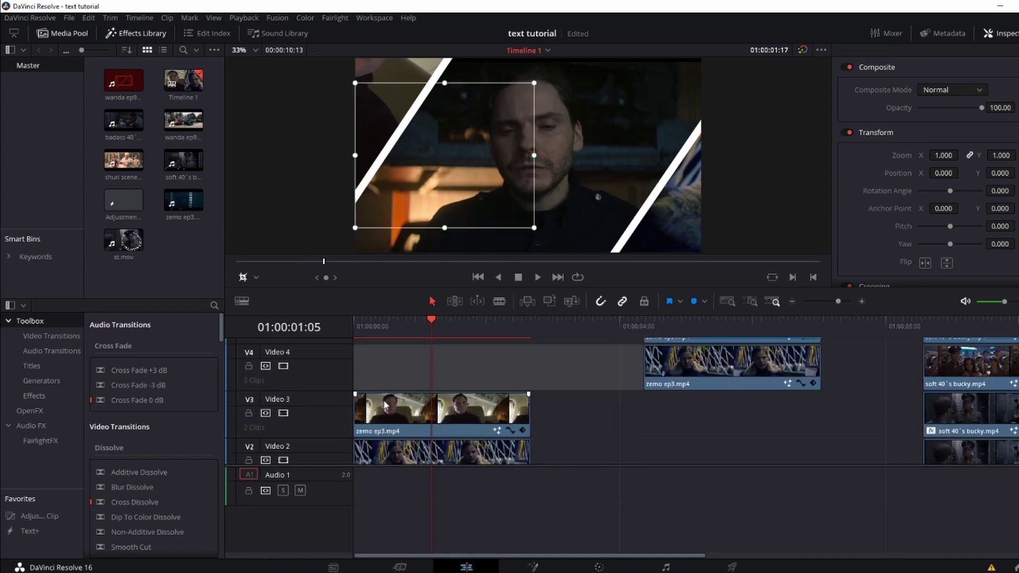
pyautogui.click(386, 406)
pyautogui.click(243, 278)
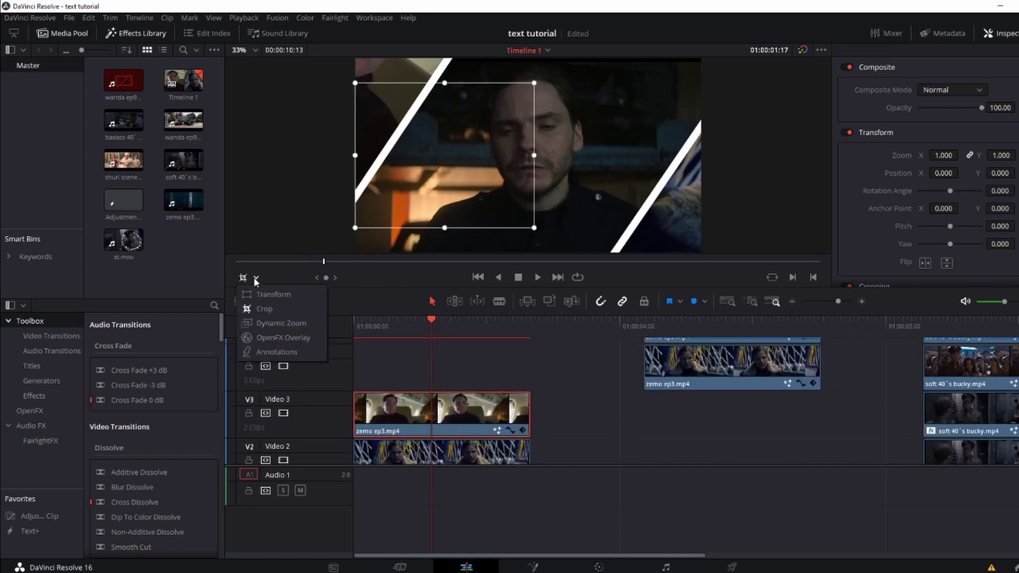
pyautogui.click(263, 293)
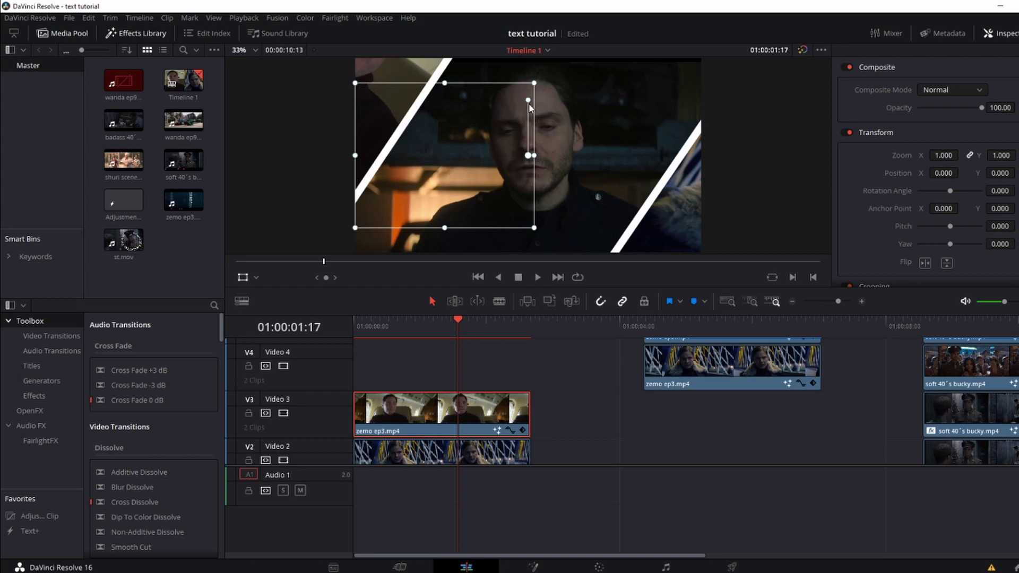
pyautogui.moveTo(528, 100); pyautogui.dragTo(443, 183)
pyautogui.moveTo(480, 211); pyautogui.dragTo(464, 144)
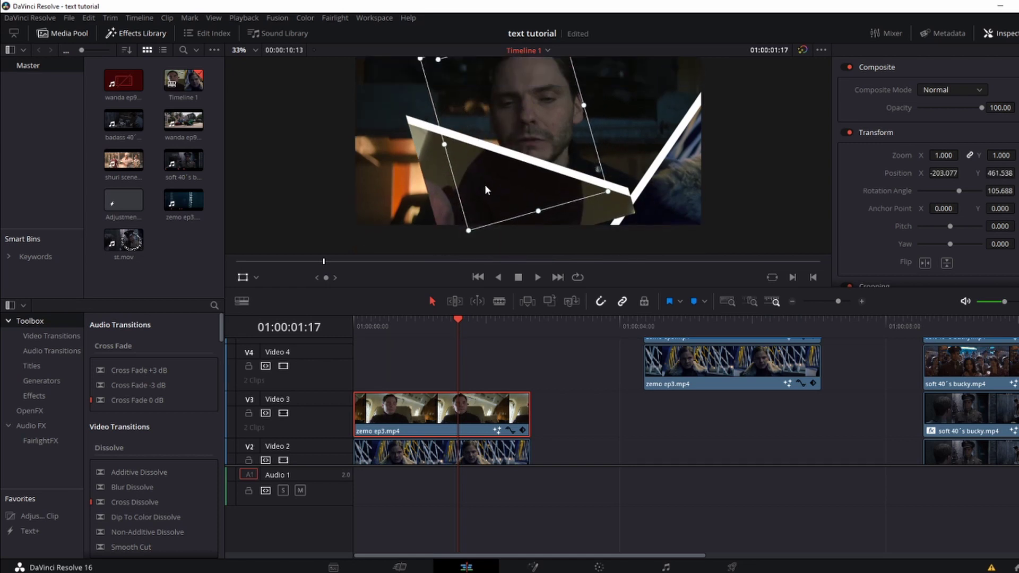
pyautogui.scroll(-3, 485, 183)
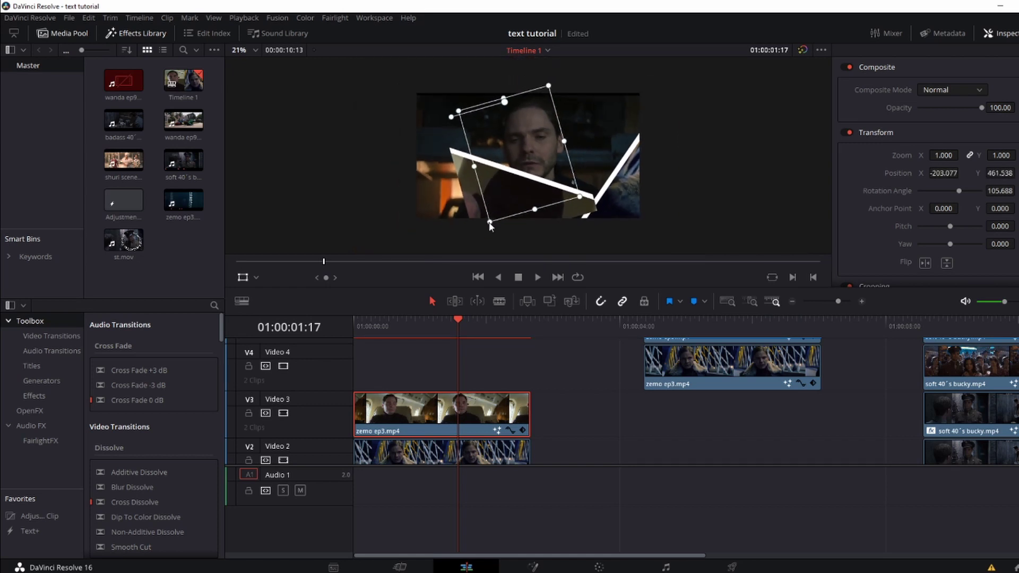
pyautogui.moveTo(489, 223); pyautogui.dragTo(494, 256)
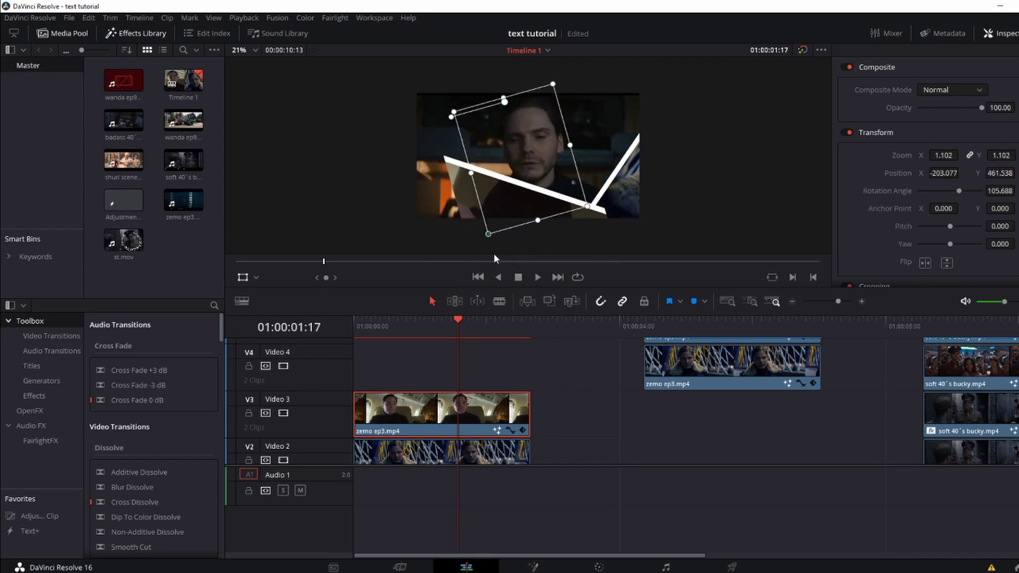
# Rotate the Video 2 clip to about 79° and place it at position about 52, 544
pyautogui.moveTo(457, 321); pyautogui.dragTo(354, 318)
pyautogui.scroll(-1, 491, 382)
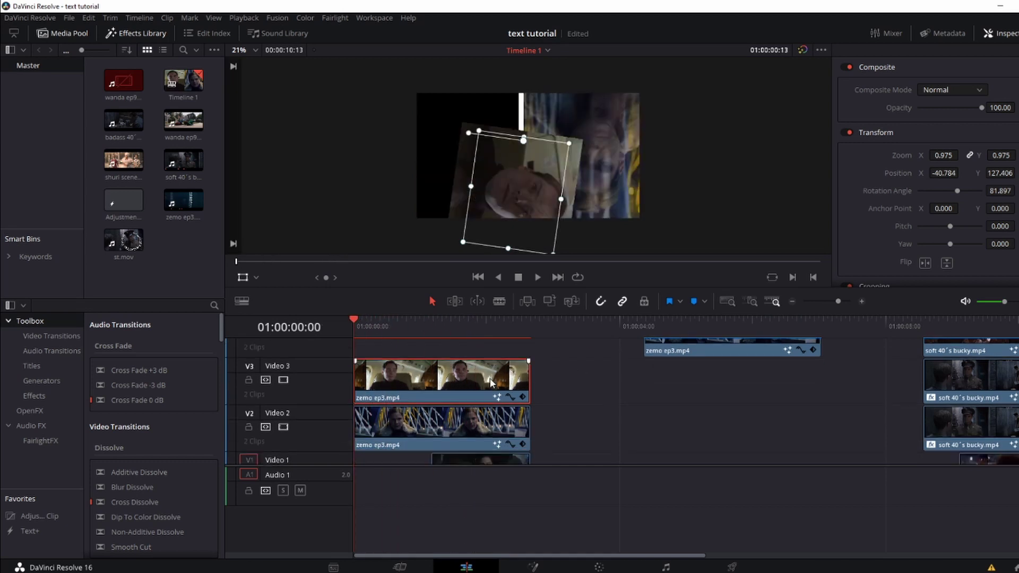
pyautogui.click(462, 424)
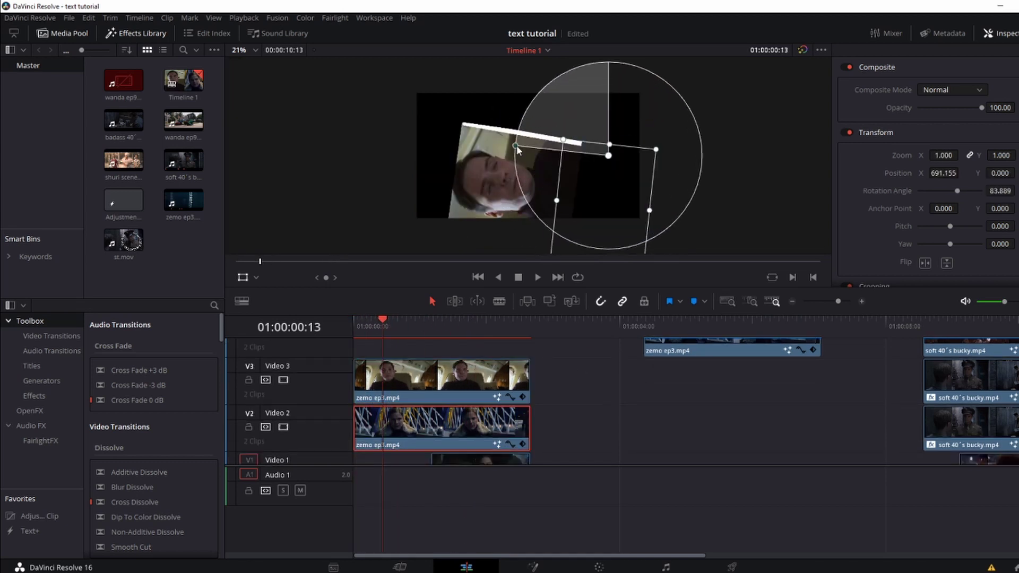
pyautogui.moveTo(516, 145)
pyautogui.mouseDown()
pyautogui.moveTo(591, 196)
pyautogui.moveTo(528, 91)
pyautogui.moveTo(504, 106)
pyautogui.moveTo(513, 143)
pyautogui.mouseUp()
pyautogui.moveTo(521, 139); pyautogui.dragTo(517, 139)
# Check the framing at 01:00:01:05 and adjust the Video 3 clip to about 100° rotation at position about -136, 118
pyautogui.moveTo(381, 327); pyautogui.dragTo(435, 330)
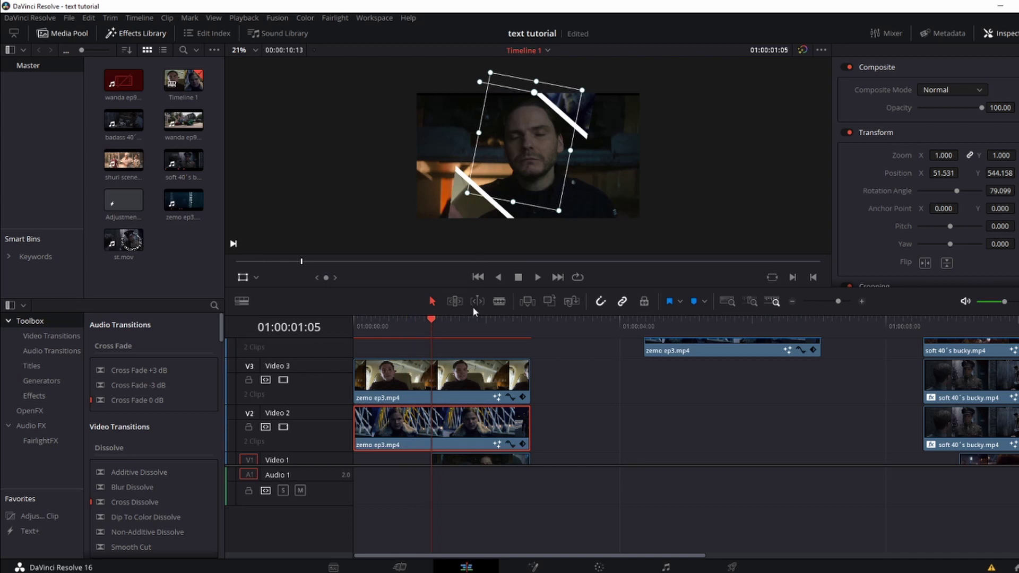
pyautogui.moveTo(521, 186); pyautogui.dragTo(474, 117)
pyautogui.moveTo(467, 133); pyautogui.dragTo(570, 134)
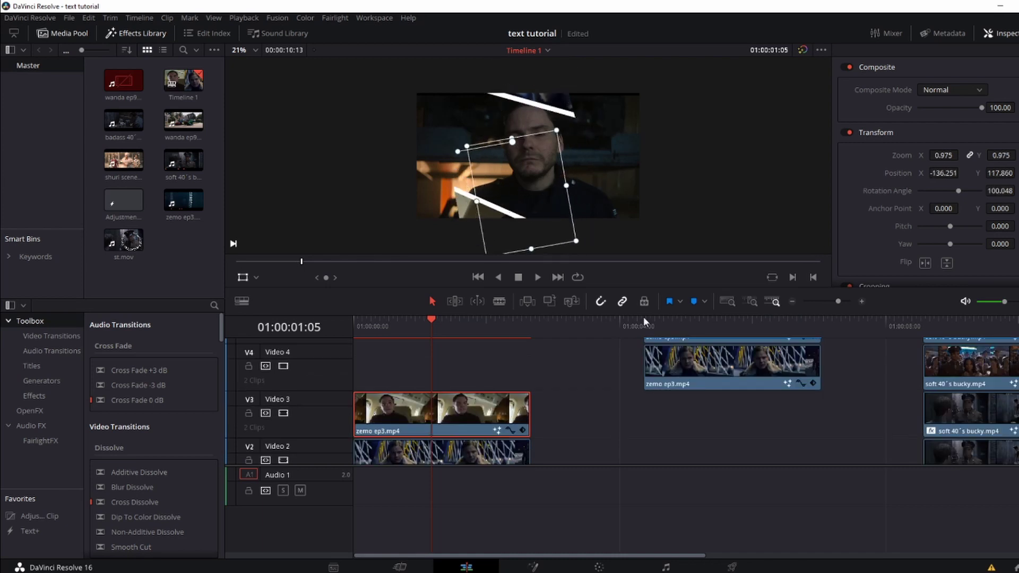
# Move the Video 4 and Video 5 clips back to 01:00:00:00 above the rotated pair
pyautogui.moveTo(720, 421); pyautogui.dragTo(666, 320)
pyautogui.scroll(3, 680, 355)
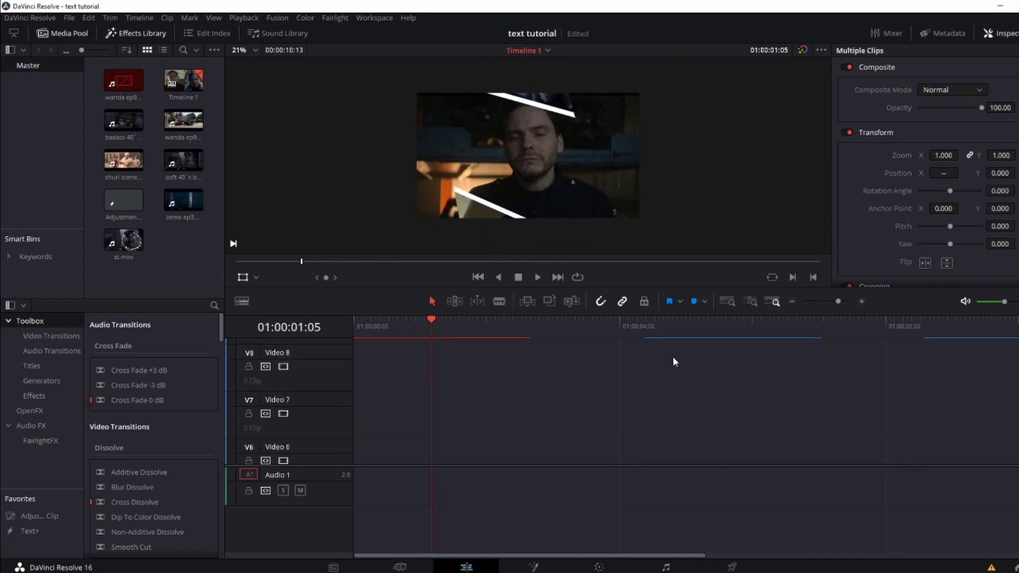
pyautogui.moveTo(683, 373); pyautogui.dragTo(388, 378)
# Resize the rotated clips around the centre shot, scaling the Video 2 clip to about 1.5 with about 105° rotation at position about 54, 496
pyautogui.click(496, 437)
pyautogui.scroll(-2, 578, 403)
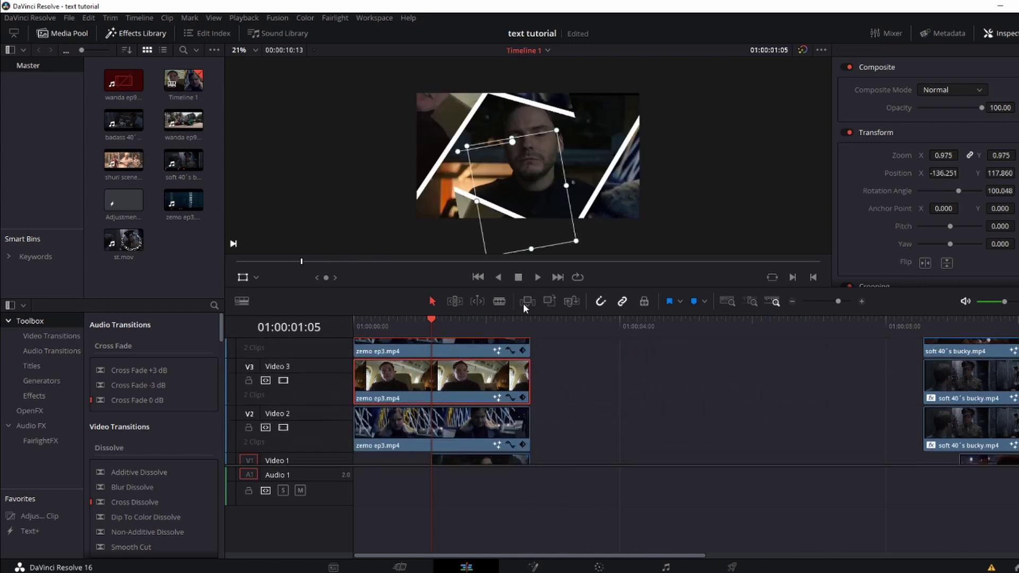
pyautogui.scroll(-2, 423, 182)
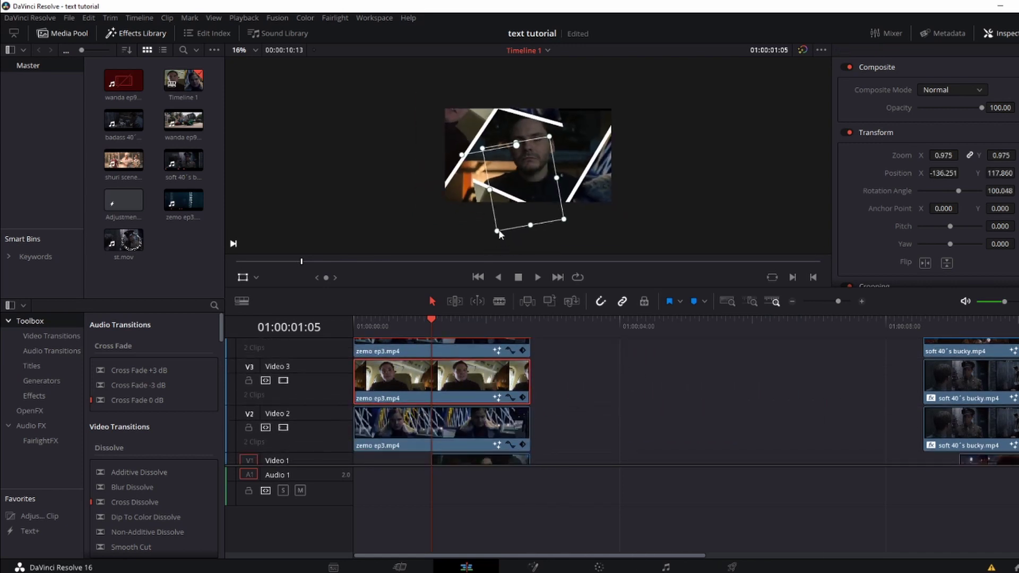
pyautogui.moveTo(498, 231); pyautogui.dragTo(518, 186)
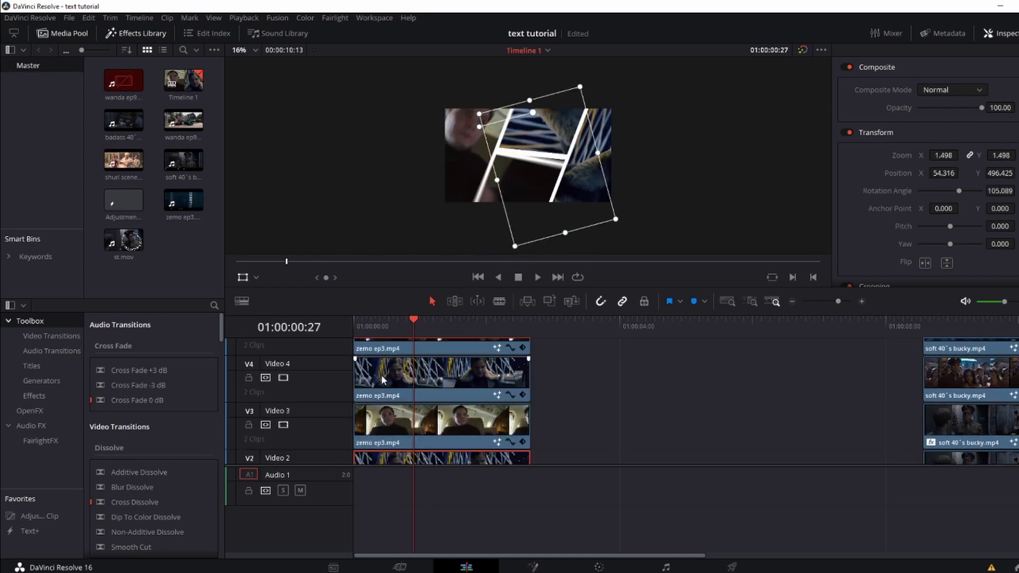
# Trim the starts of the Video 2 and Video 3 clips to 01:00:00:27 and play the result
pyautogui.click(571, 391)
pyautogui.scroll(-3, 571, 391)
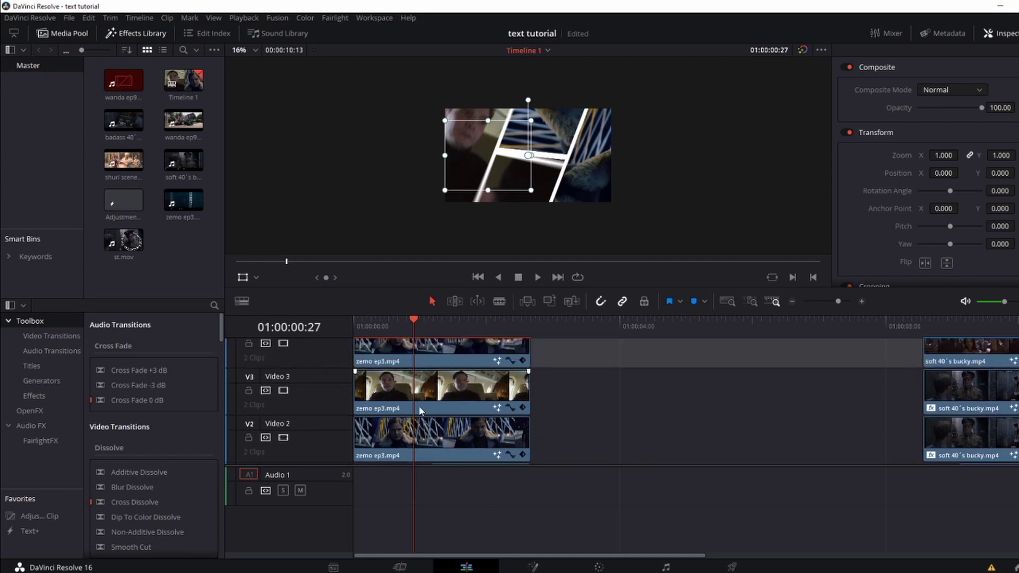
pyautogui.scroll(-1, 418, 405)
pyautogui.moveTo(384, 456); pyautogui.dragTo(420, 377)
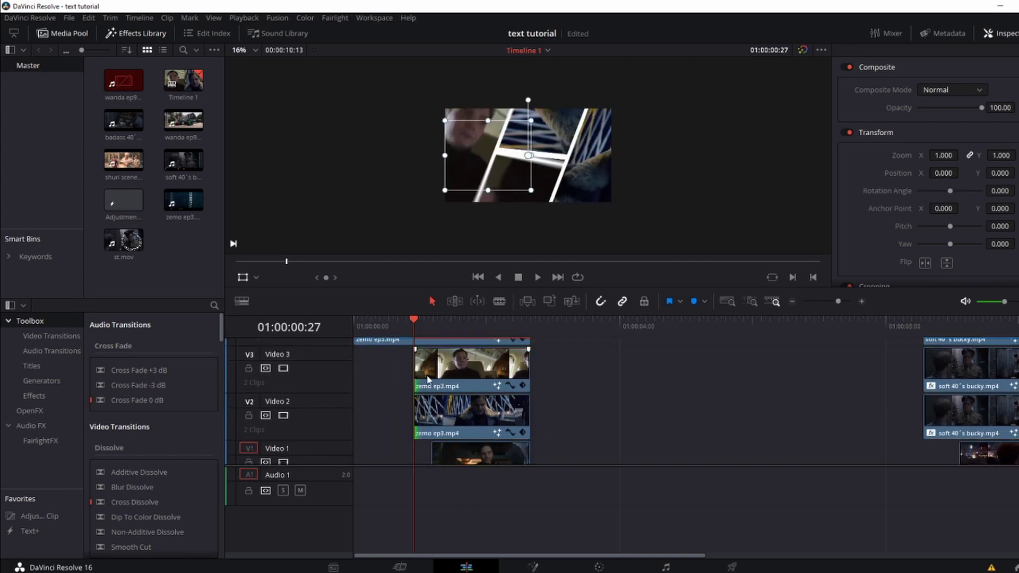
pyautogui.click(390, 411)
# Extend the starts of the Video 2 and Video 3 clips to 01:00:00:14 and apply the S_HalfTone effect to both
pyautogui.click(384, 333)
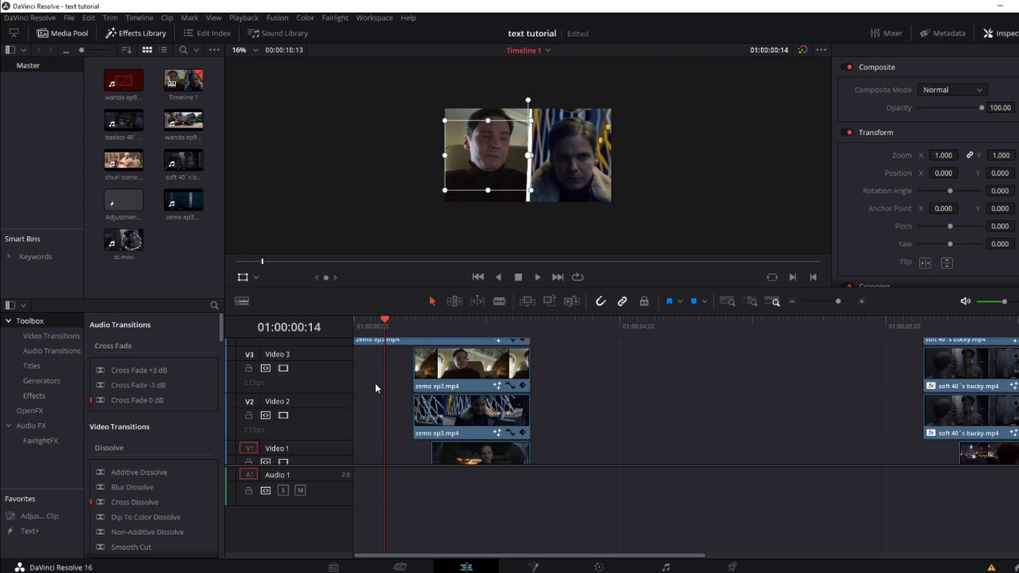
pyautogui.scroll(2, 374, 381)
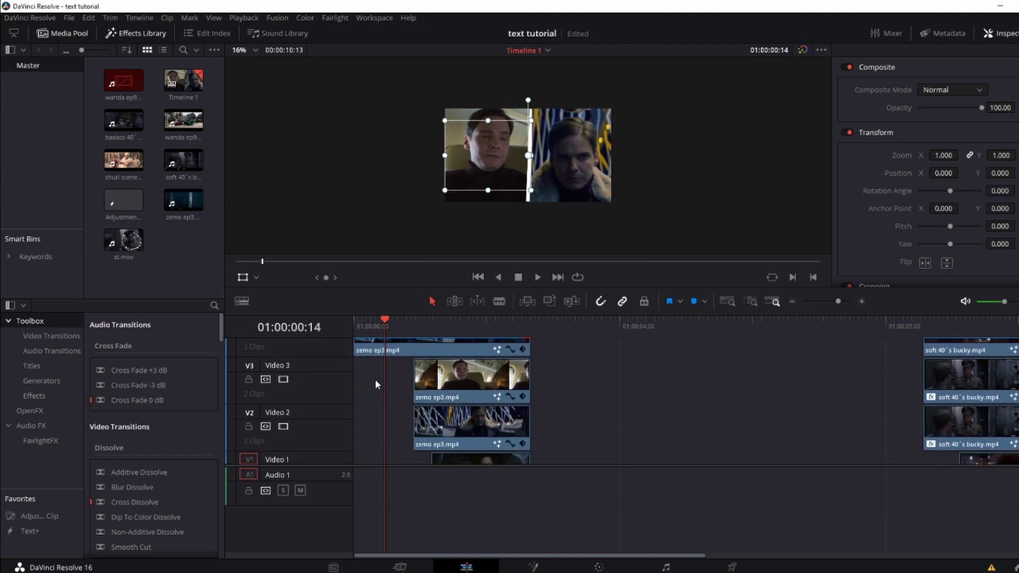
pyautogui.scroll(-3, 375, 381)
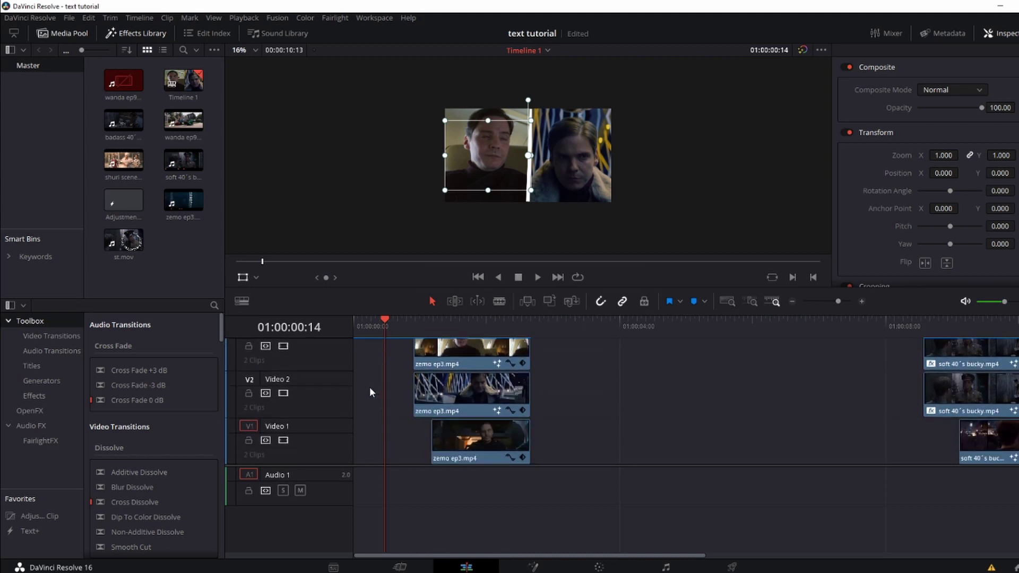
pyautogui.scroll(4, 369, 392)
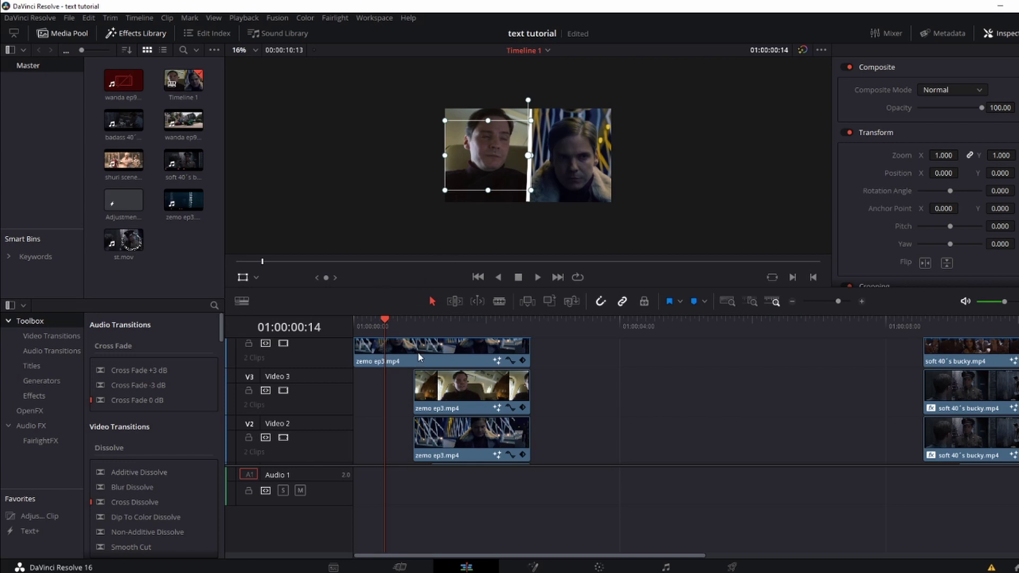
pyautogui.moveTo(427, 321); pyautogui.dragTo(454, 329)
pyautogui.click(446, 399)
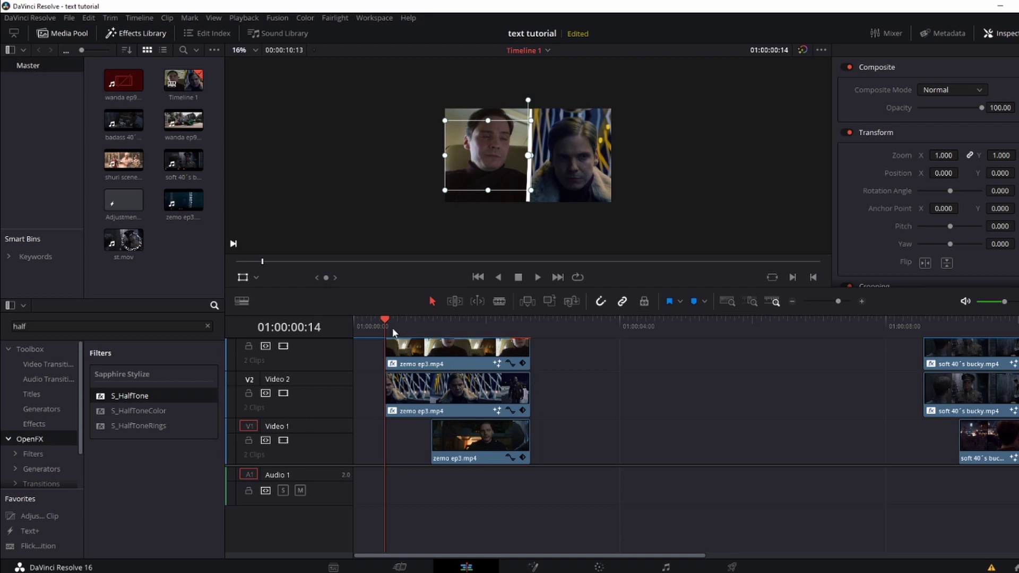
# Hide the viewer's Transform overlay and extend the start of the Video 1 clip back to 01:00:00:22
pyautogui.click(556, 430)
pyautogui.click(243, 278)
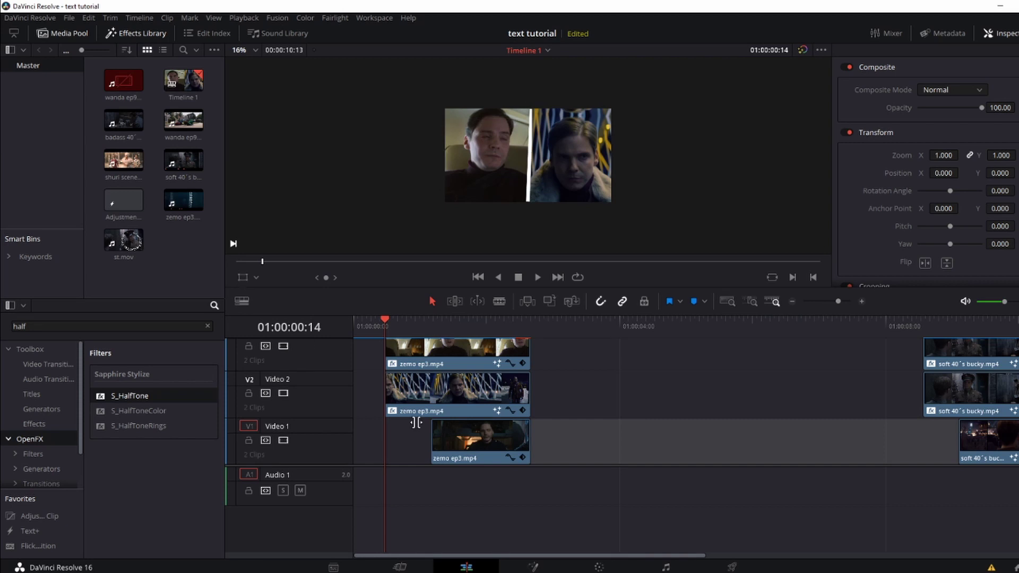
pyautogui.click(569, 523)
pyautogui.press('Right')
pyautogui.press('Right')
pyautogui.press('Right')
pyautogui.press('Right')
pyautogui.press('Right')
pyautogui.press('Right')
pyautogui.press('Right')
pyautogui.press('Right')
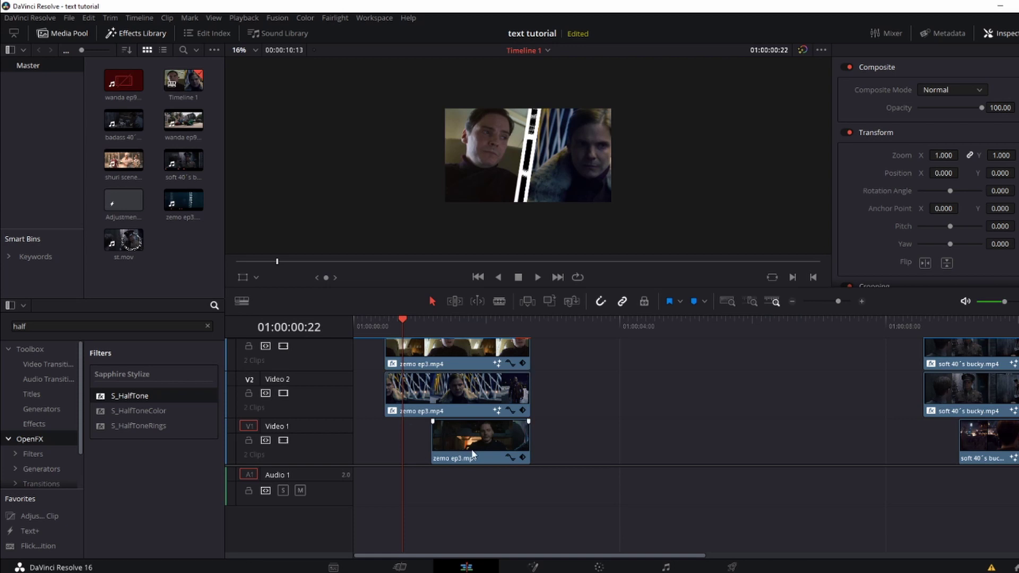
pyautogui.moveTo(513, 449)
pyautogui.mouseDown()
pyautogui.moveTo(484, 449)
pyautogui.moveTo(529, 440)
pyautogui.mouseUp()
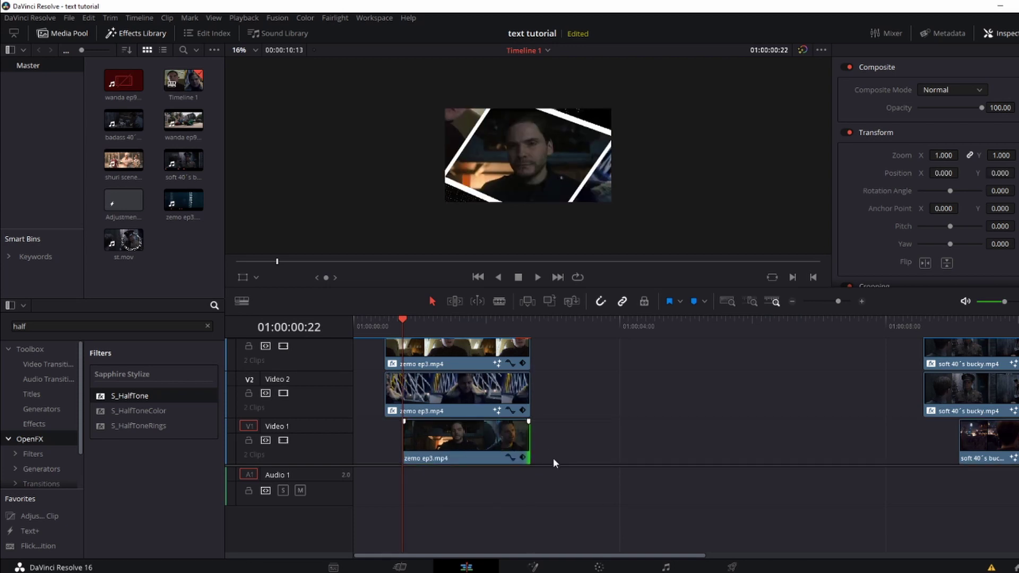
# Play the four-panel split-screen sequence from its start, then return the playhead to 01:00:00:22
pyautogui.press('space')
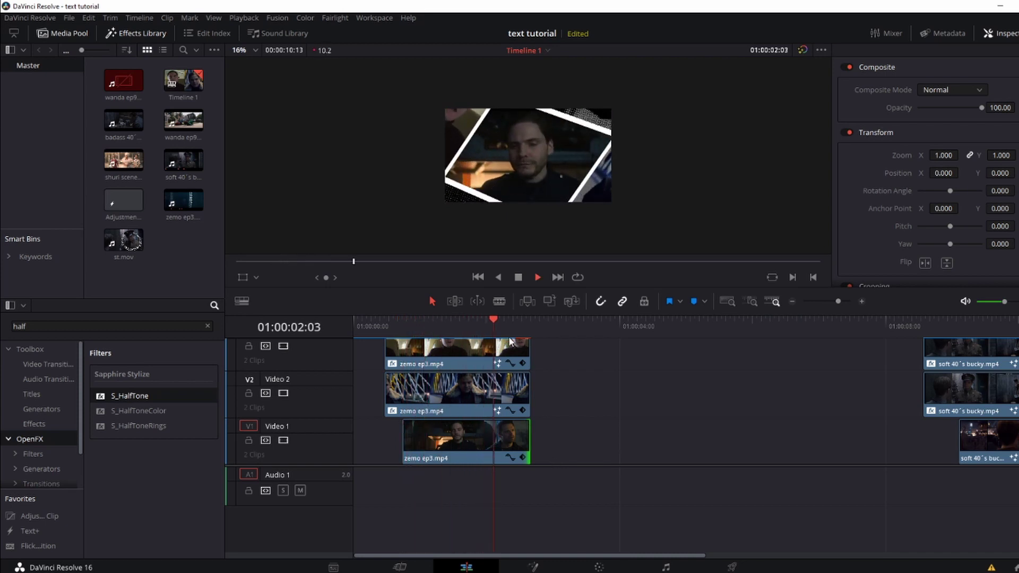
pyautogui.moveTo(516, 332); pyautogui.dragTo(427, 338)
pyautogui.moveTo(356, 325); pyautogui.dragTo(403, 340)
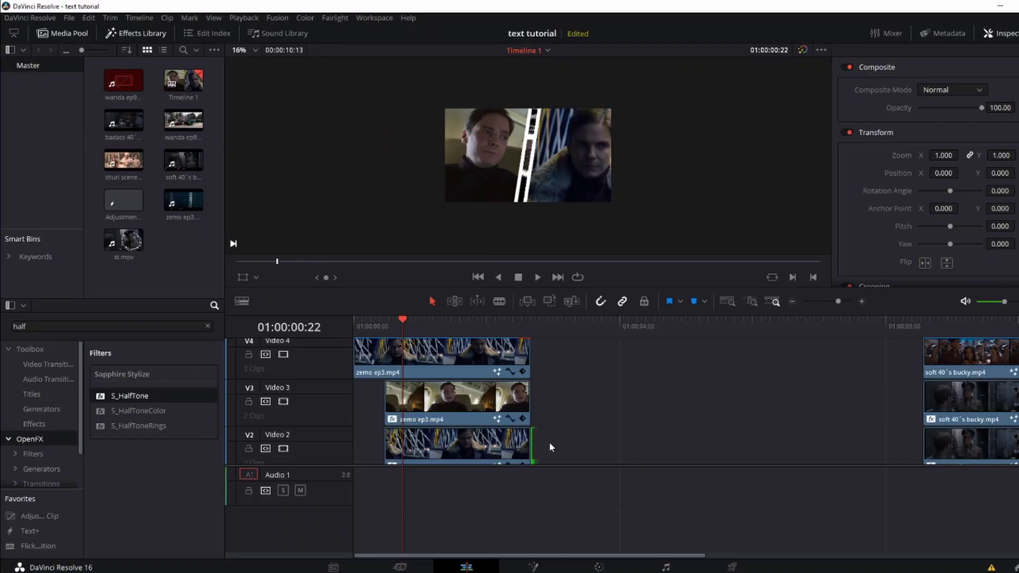
# Move all the split-screen clips on Video 2 through Video 5 about three seconds later, clear of the Video 1 clip
pyautogui.moveTo(549, 447); pyautogui.dragTo(413, 351)
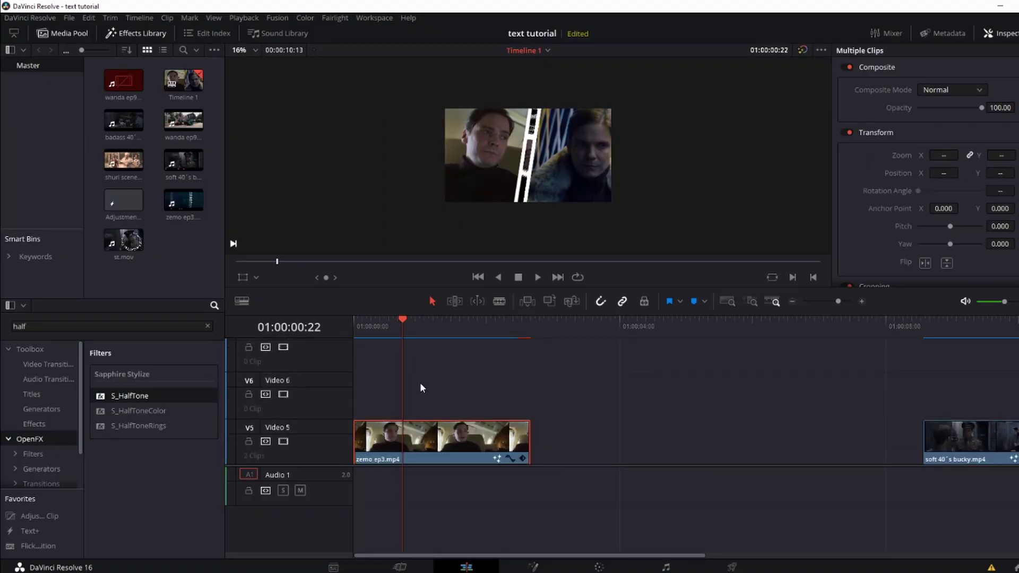
pyautogui.scroll(-5, 418, 403)
pyautogui.moveTo(455, 400); pyautogui.dragTo(664, 393)
pyautogui.scroll(3, 620, 450)
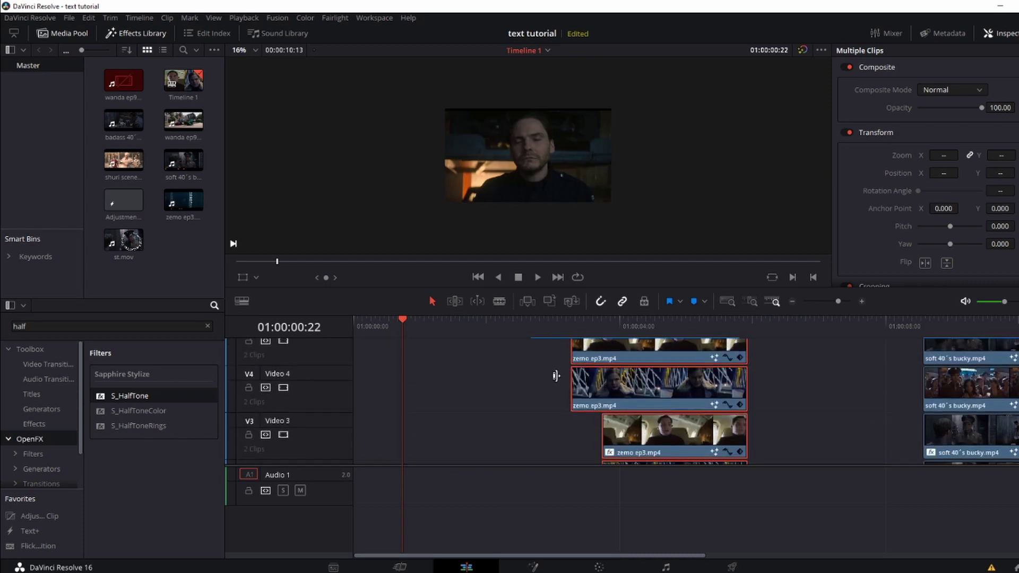
# Open the Video 1 zemo ep3.mp4 clip on the Fusion page and hide the Spline editor
pyautogui.scroll(-3, 400, 386)
pyautogui.click(445, 436)
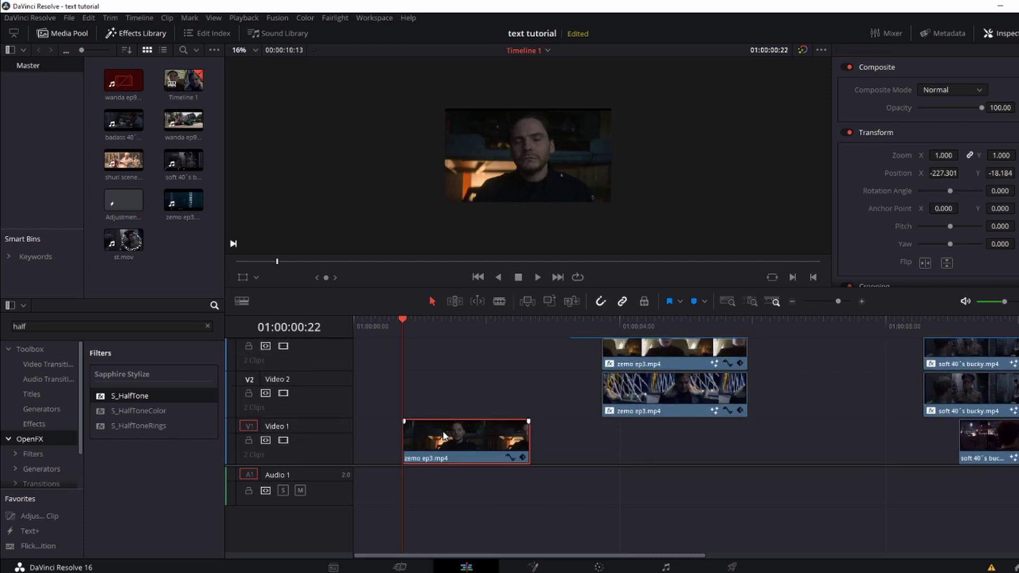
pyautogui.click(528, 565)
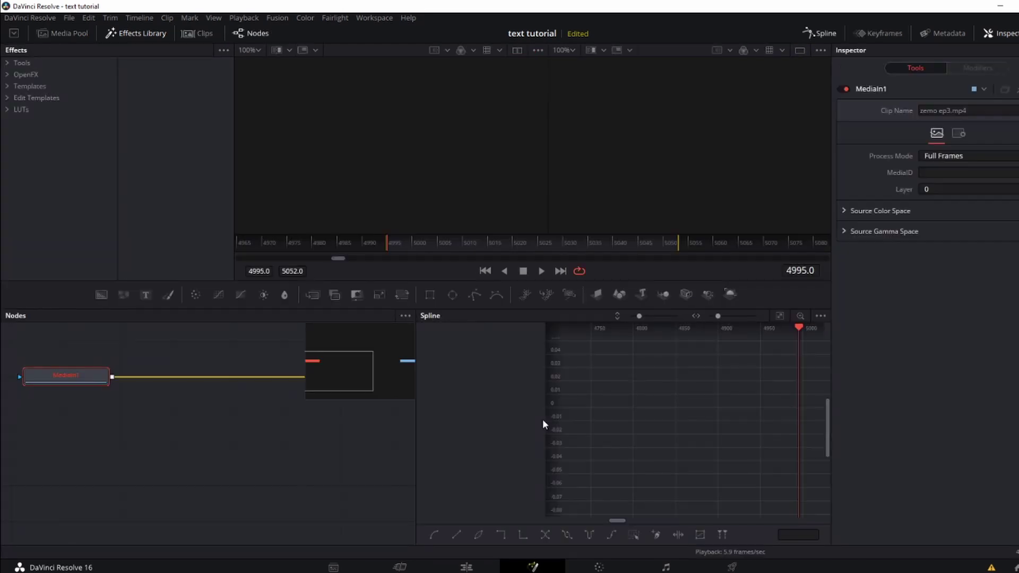
pyautogui.click(826, 33)
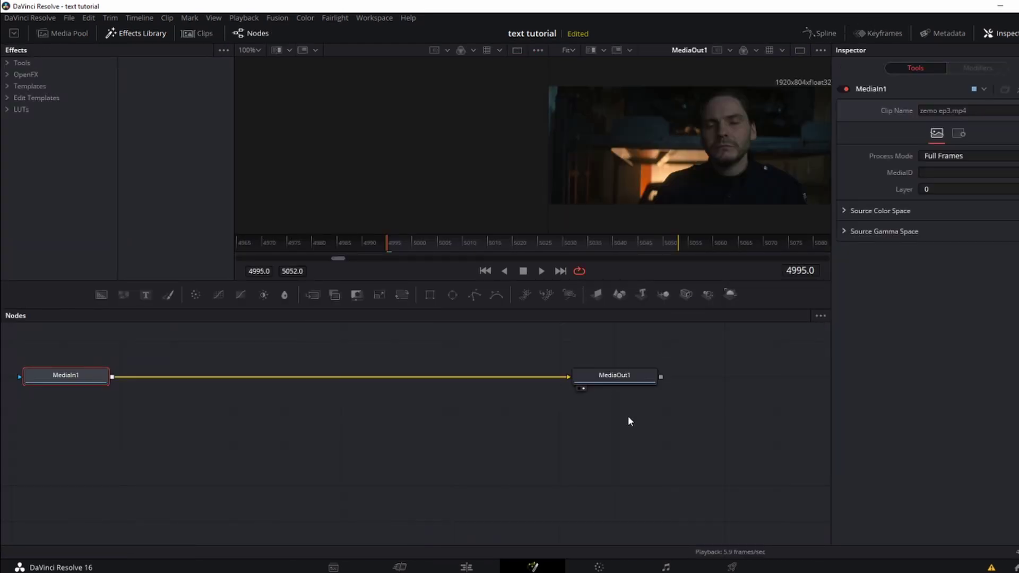
# Move MediaIn1 and MediaOut1 lower in the node graph and insert a Transform node between them
pyautogui.moveTo(653, 420); pyautogui.dragTo(88, 440)
pyautogui.click(136, 427)
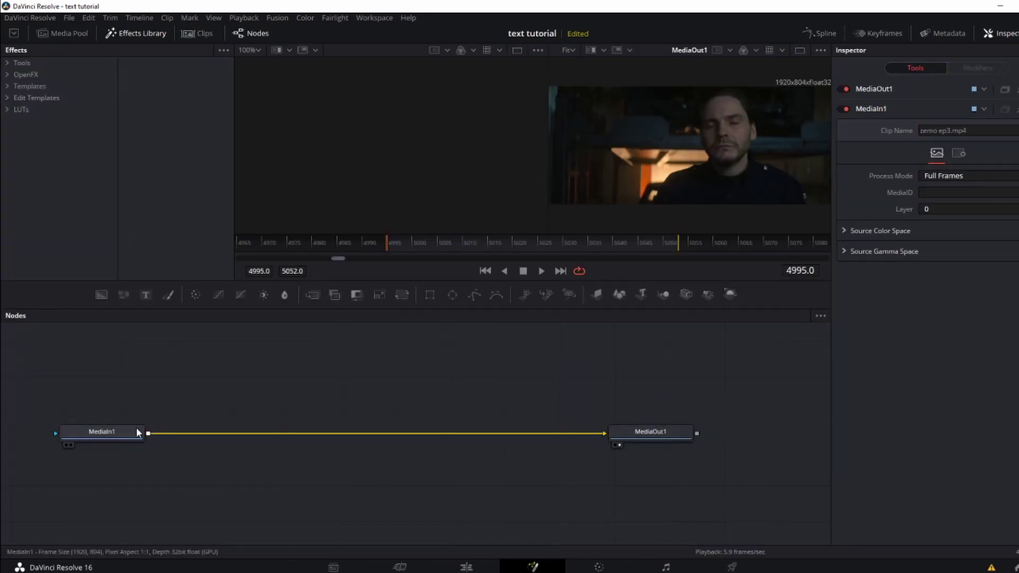
pyautogui.click(409, 290)
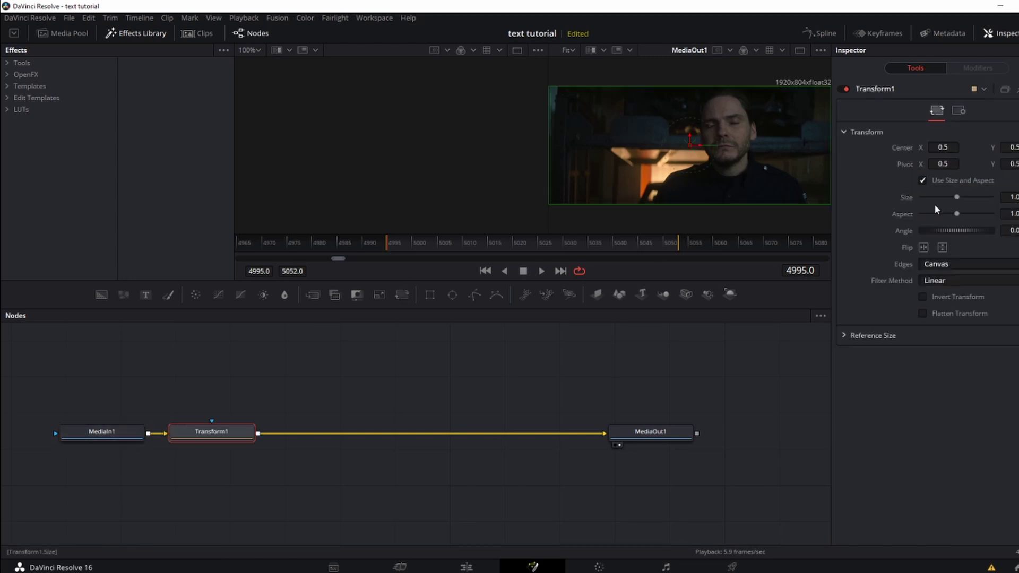
# Keyframe the Transform node's Size to zoom out from 3.0 at frame 4995 to 1.0 at frame 5053
pyautogui.click(1018, 196)
pyautogui.click(684, 245)
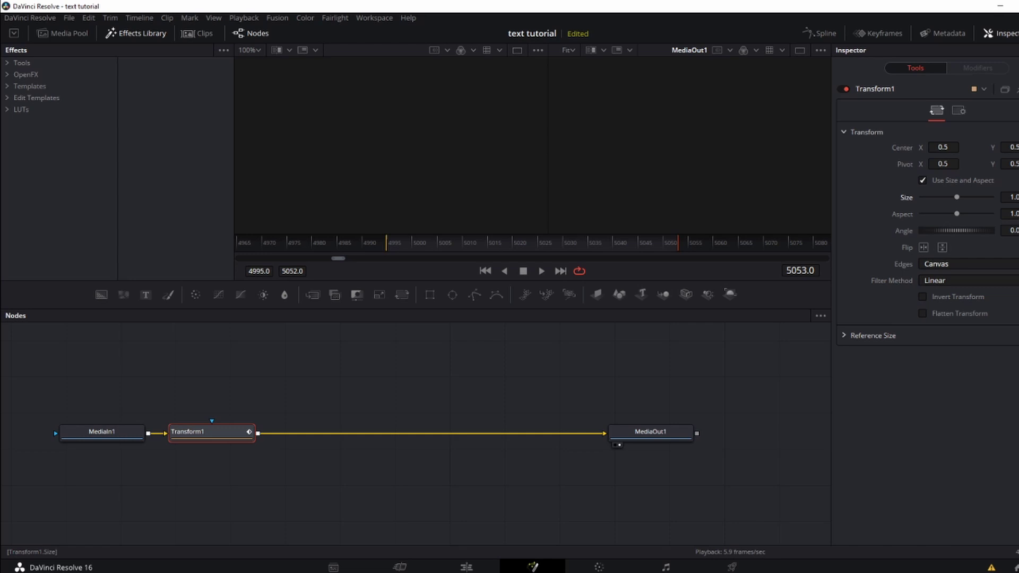
pyautogui.hotkey('ctrl', 'Left')
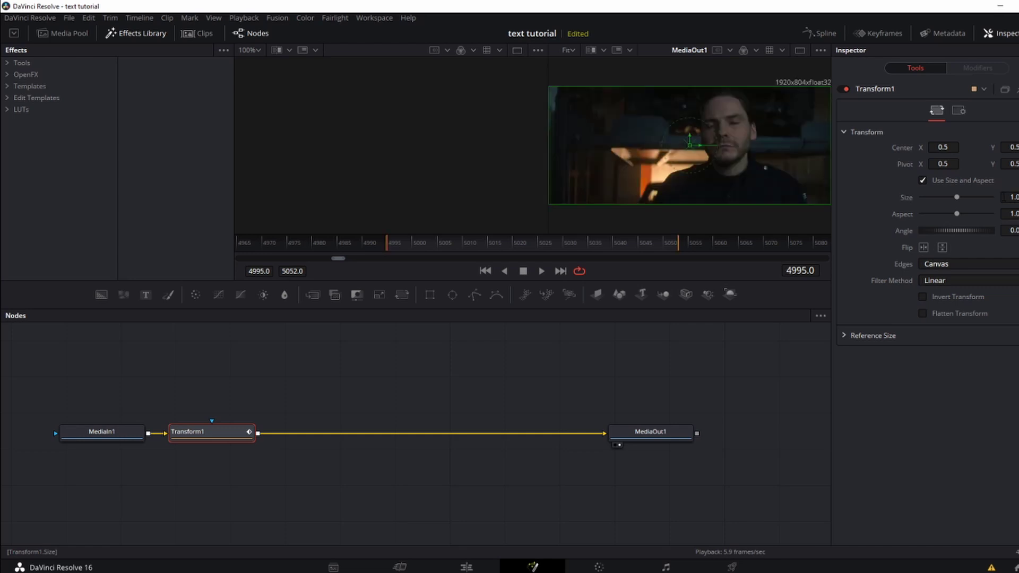
pyautogui.click(992, 195)
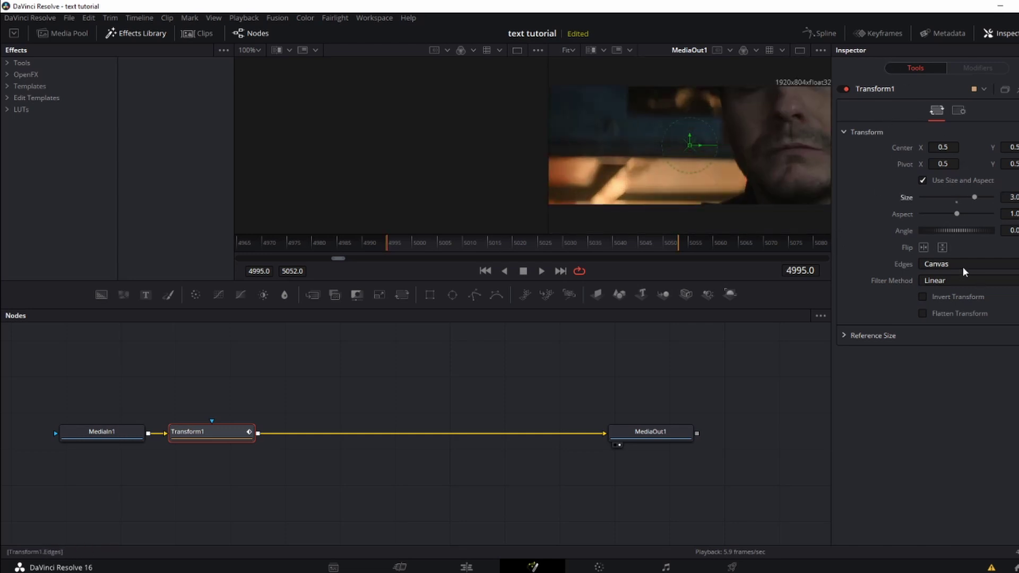
# Enable Motion Blur on the Transform node with Quality 4 and a Shutter Angle of about 280
pyautogui.click(959, 111)
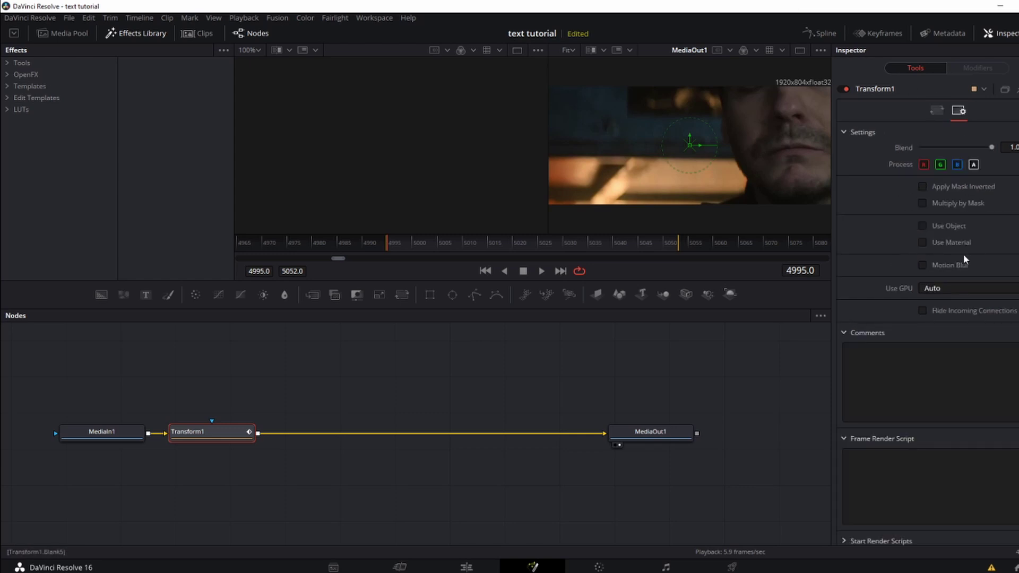
pyautogui.click(980, 282)
pyautogui.click(986, 300)
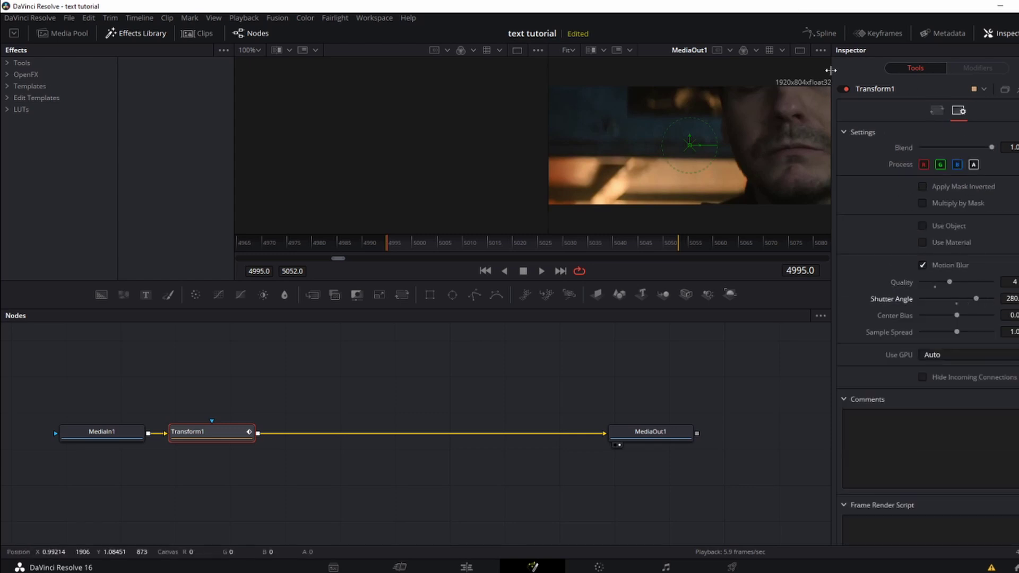
# Show the Transform's Size curve in the Spline editor, reshape its handles into a steep drop with a smooth ease-out, and play it
pyautogui.click(819, 34)
pyautogui.click(435, 345)
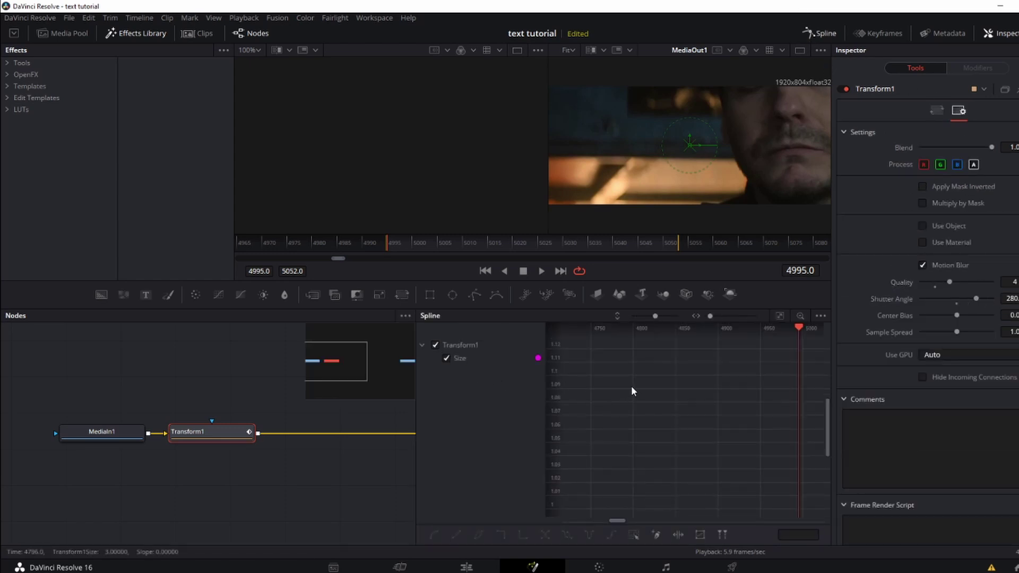
pyautogui.scroll(2, 706, 444)
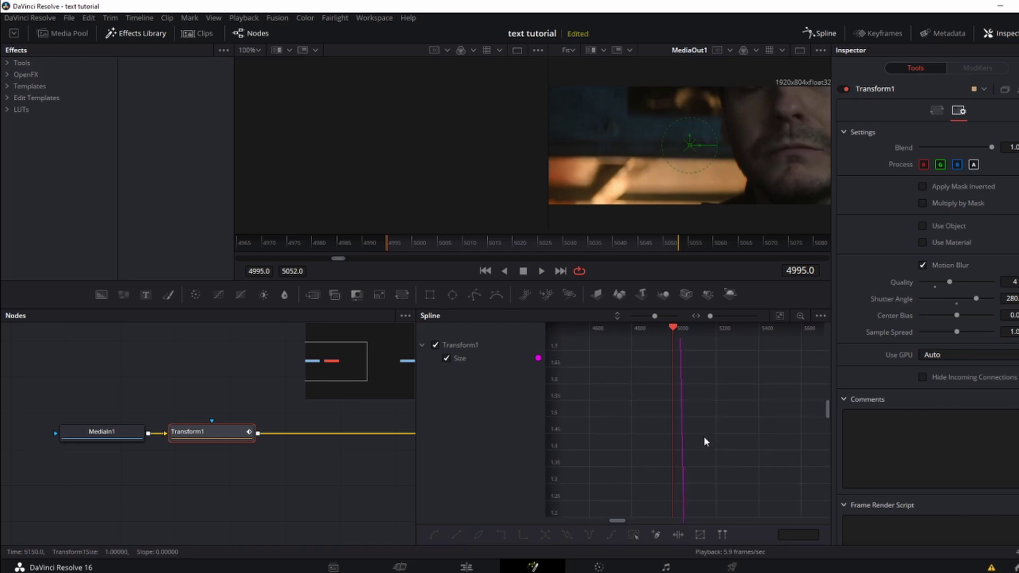
pyautogui.scroll(-5, 695, 419)
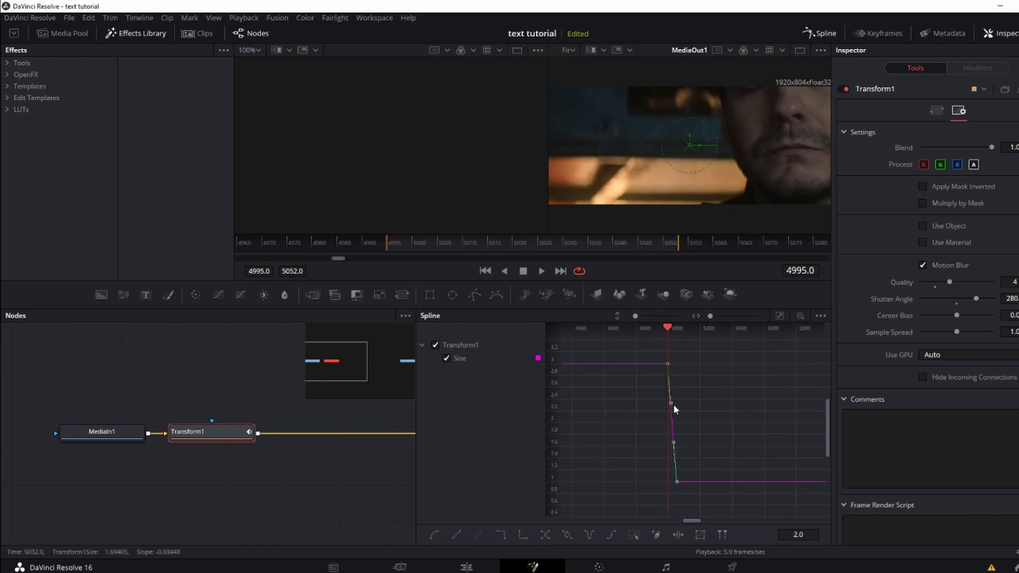
pyautogui.moveTo(672, 404); pyautogui.dragTo(666, 407)
pyautogui.moveTo(672, 447); pyautogui.dragTo(650, 481)
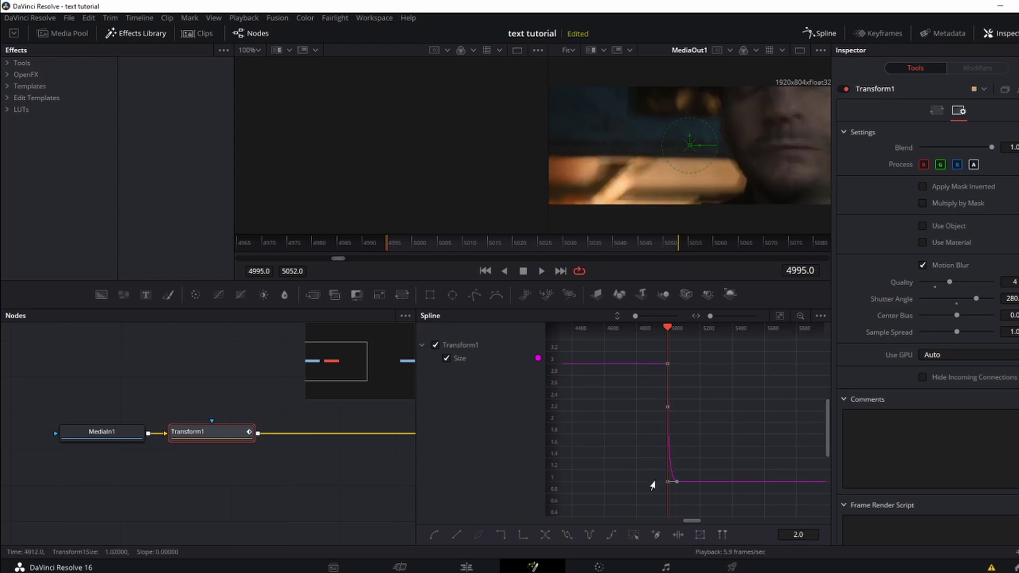
pyautogui.press('space')
# Search the tools for "camera" and add a Camera Shake (CShk) node after the Transform node
pyautogui.hotkey('shift', 'space')
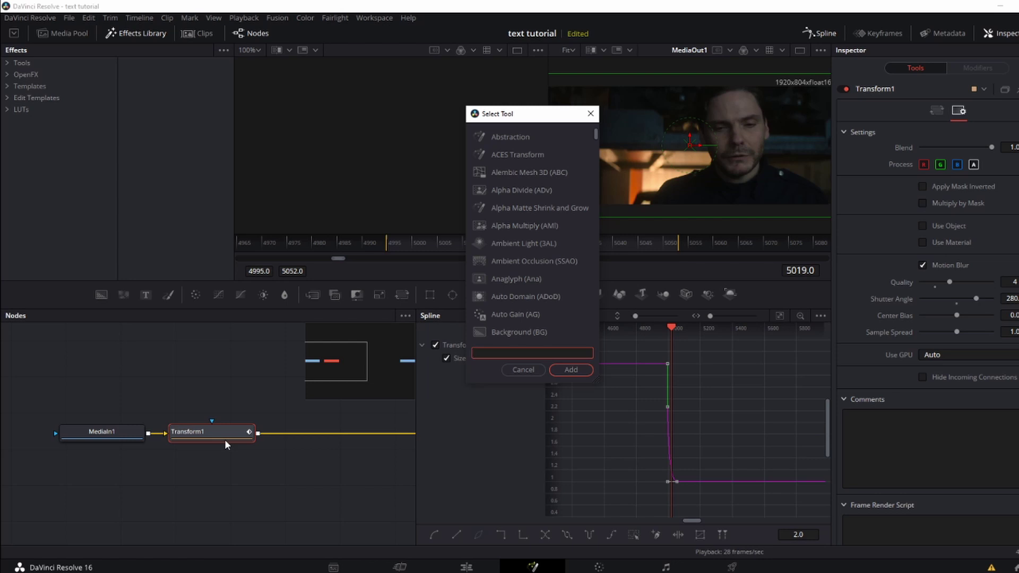
pyautogui.write('camera')
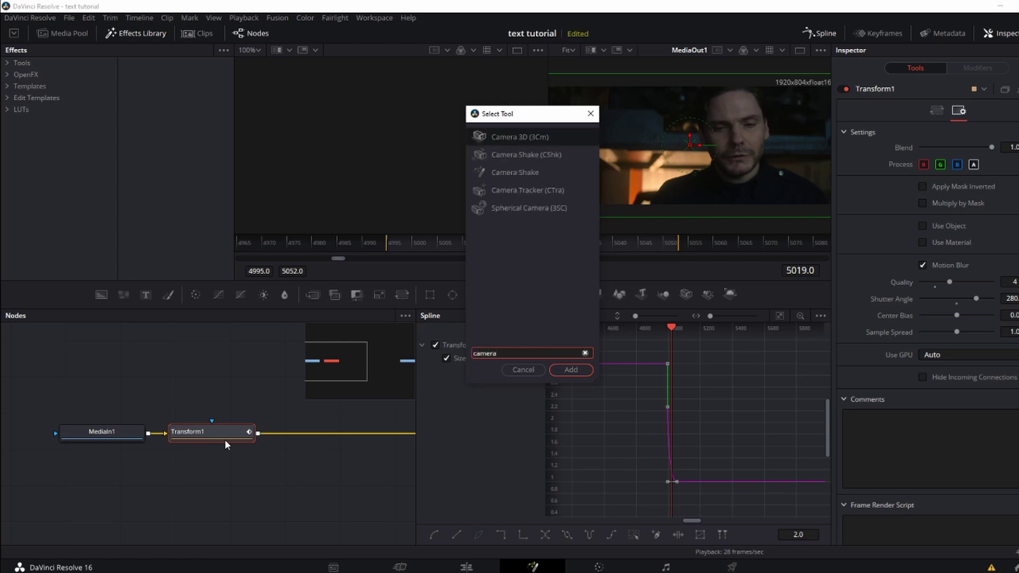
pyautogui.press('Down')
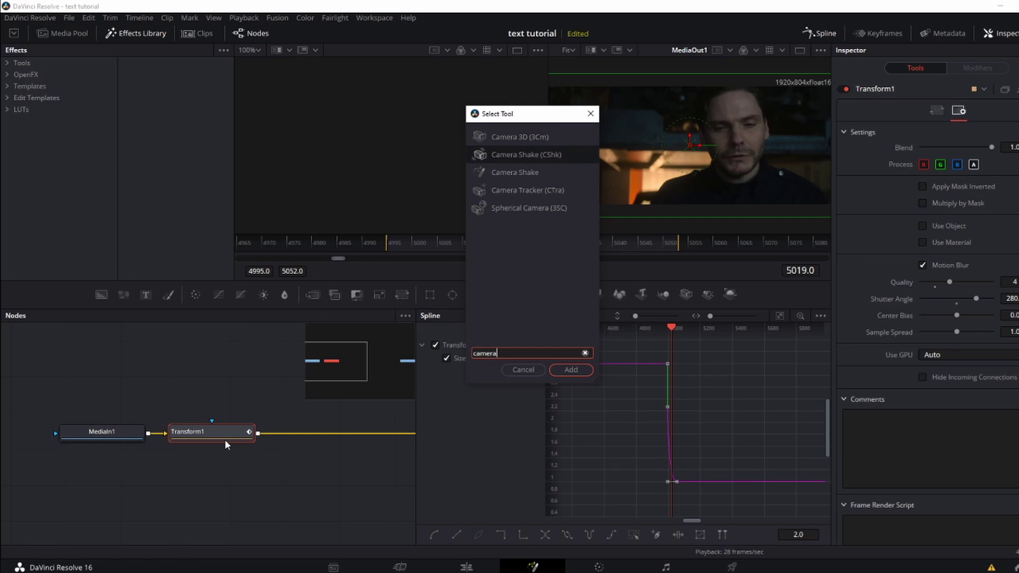
pyautogui.press('Down')
pyautogui.press('Up')
pyautogui.press('Return')
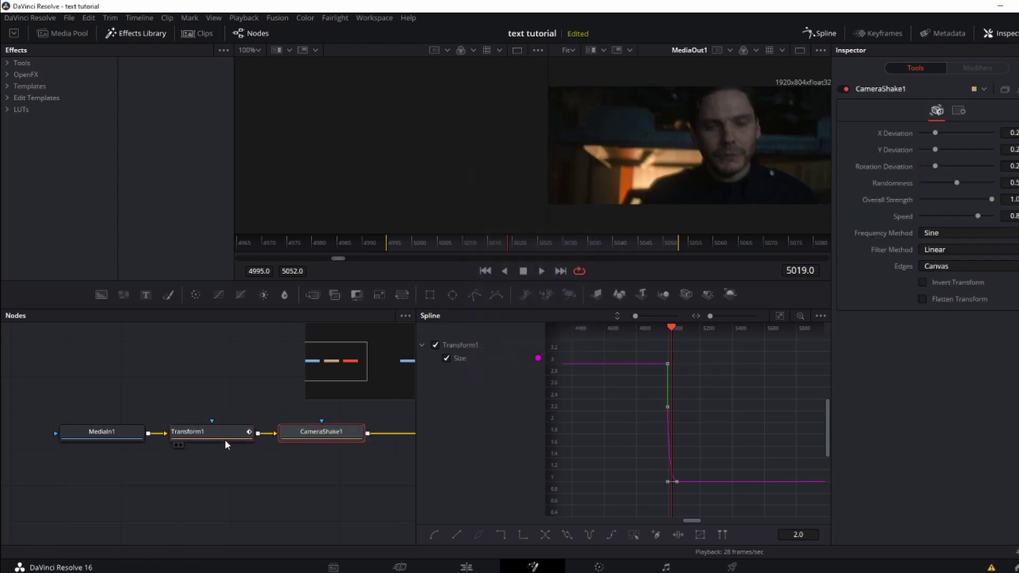
# Set the Camera Shake's X Deviation to 0, Overall Strength to about 0.4, Speed to about 0.13 and Edges to Mirror
pyautogui.moveTo(934, 133); pyautogui.dragTo(903, 131)
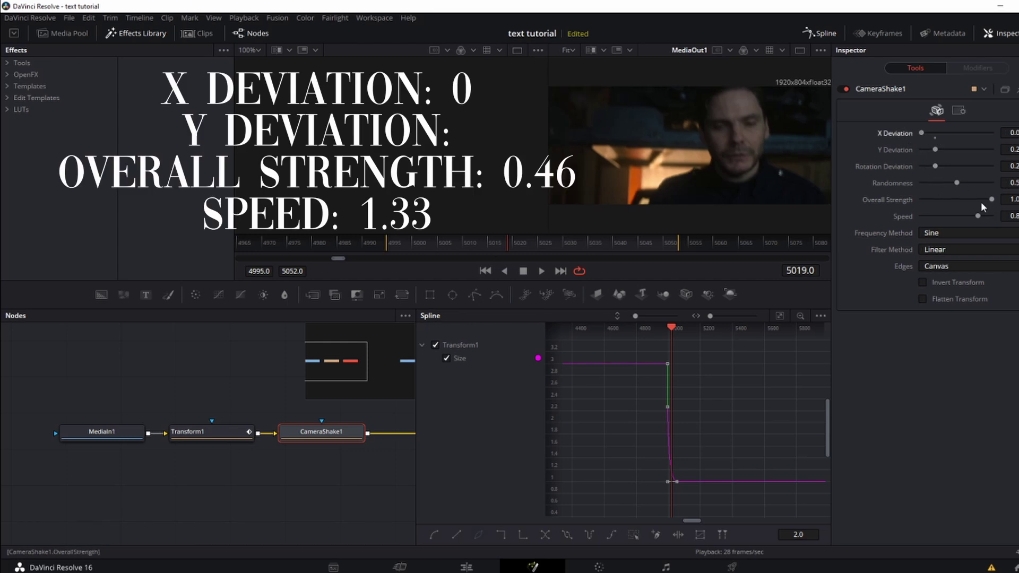
pyautogui.moveTo(990, 200); pyautogui.dragTo(923, 215)
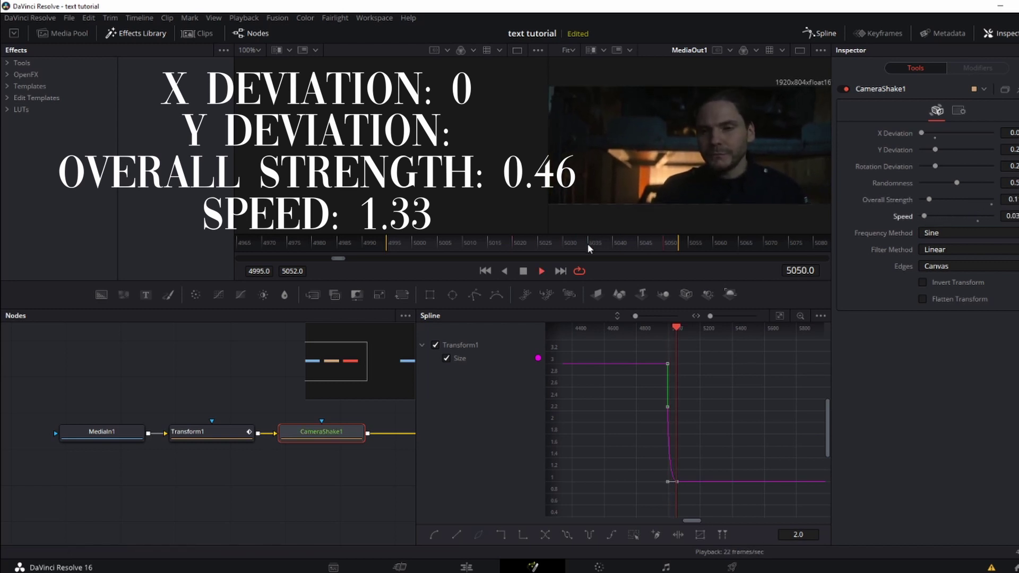
pyautogui.click(953, 201)
pyautogui.click(959, 218)
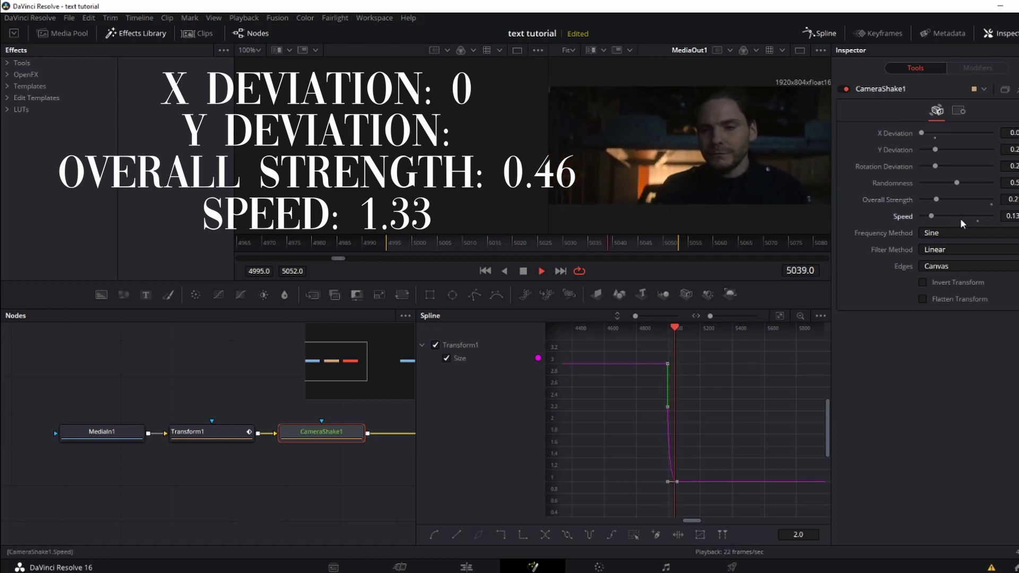
pyautogui.doubleClick(959, 200)
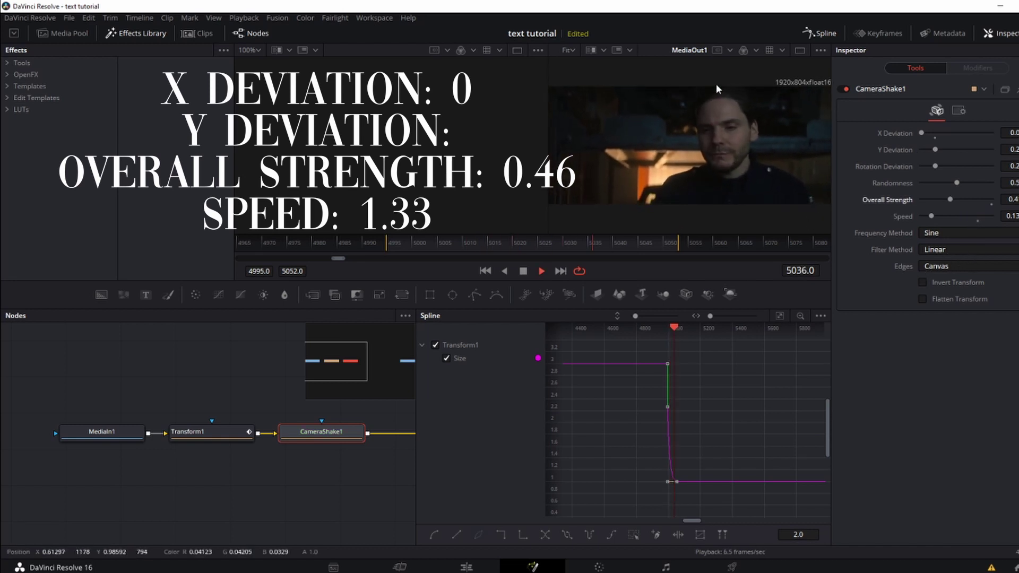
pyautogui.click(938, 266)
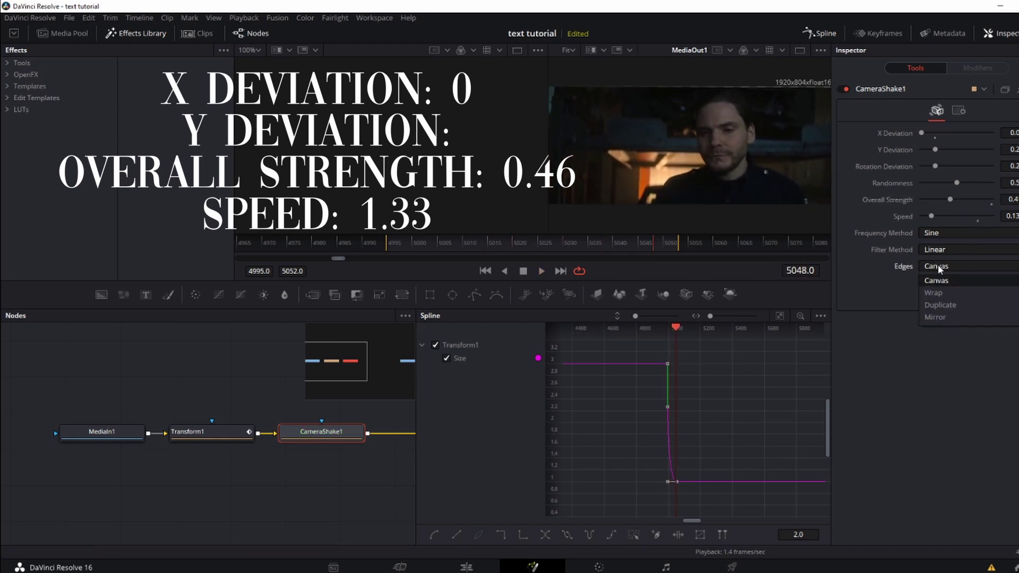
pyautogui.click(931, 316)
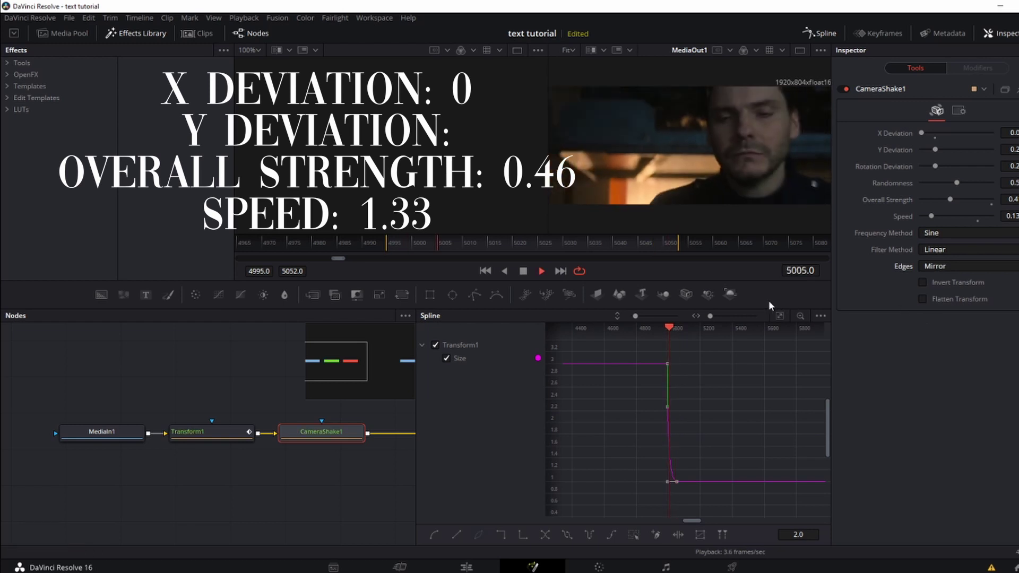
# Return to the Edit page and move the split-screen clips back so they end together with the Video 1 clip
pyautogui.click(466, 566)
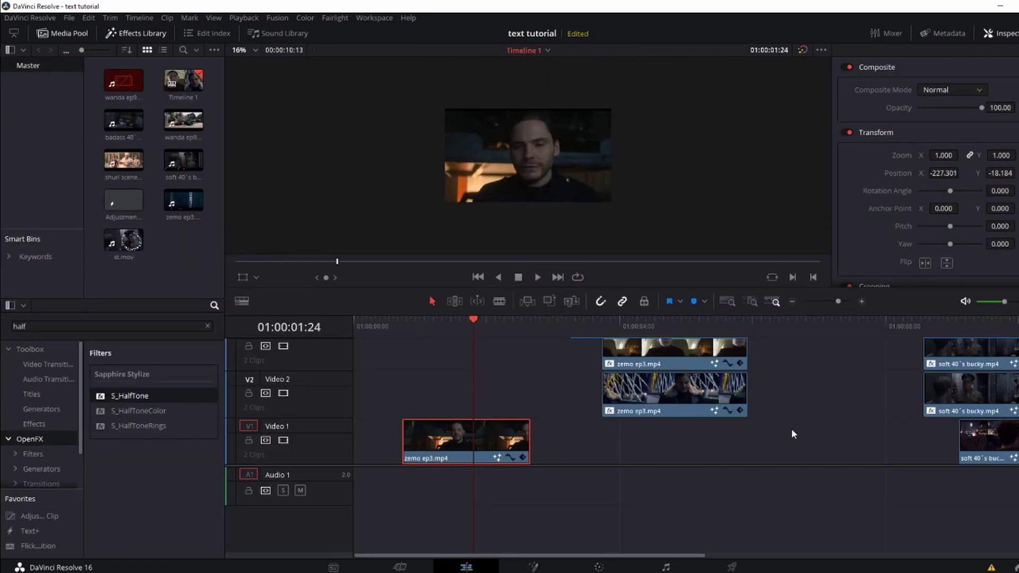
pyautogui.moveTo(791, 432); pyautogui.dragTo(587, 352)
pyautogui.moveTo(601, 451); pyautogui.dragTo(415, 399)
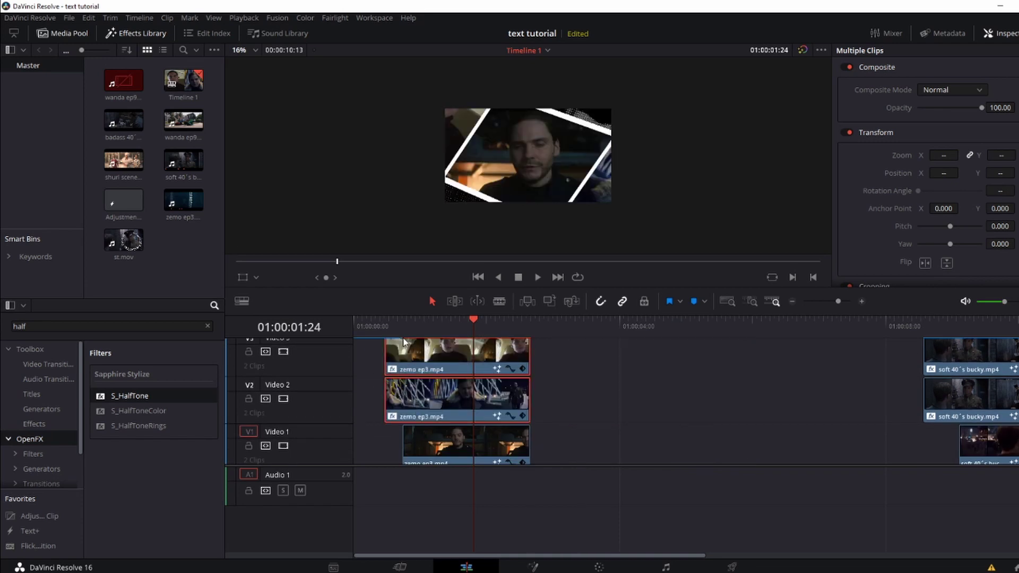
# Play the reassembled sequence from its start, return the playhead to 01:00:00:08, and clear the clip selection
pyautogui.moveTo(369, 322); pyautogui.dragTo(354, 322)
pyautogui.press('space')
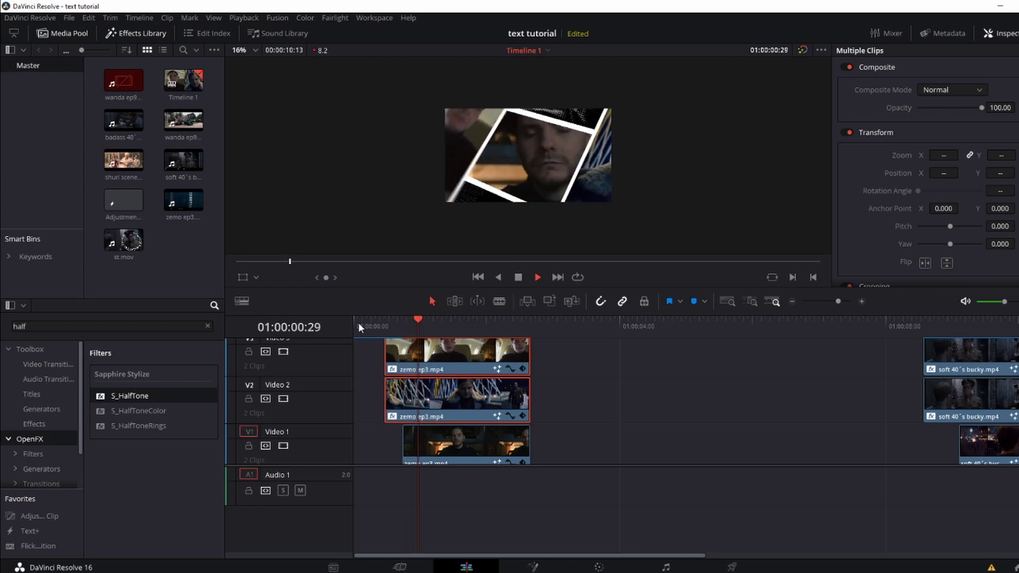
pyautogui.click(371, 325)
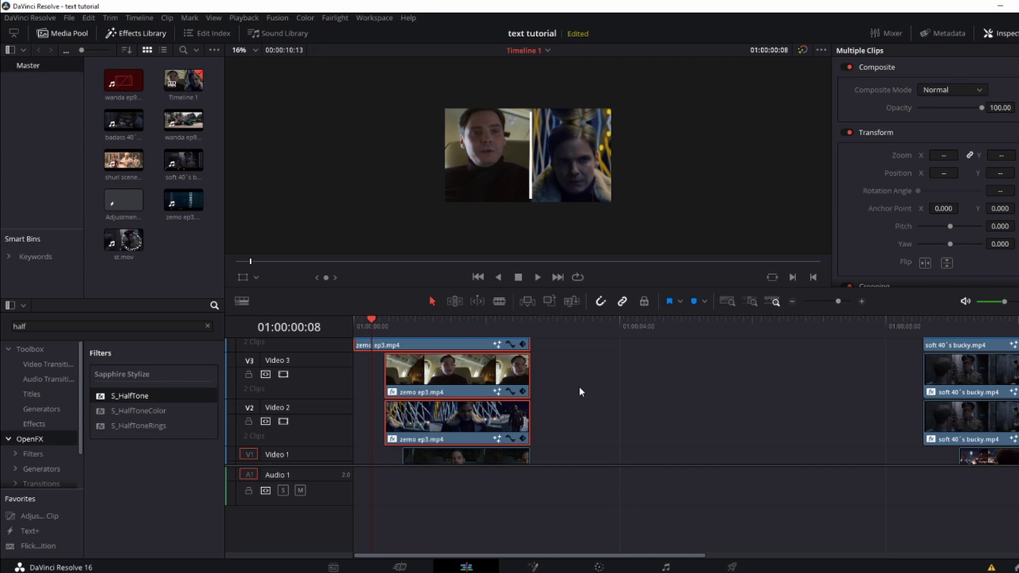
pyautogui.scroll(4, 578, 386)
pyautogui.scroll(-4, 578, 387)
pyautogui.click(585, 406)
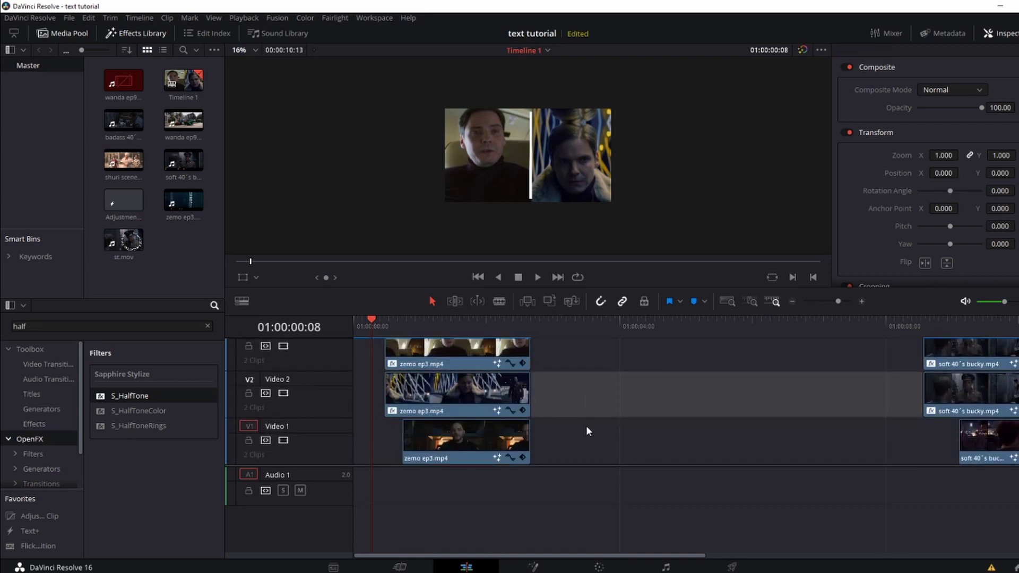
pyautogui.scroll(2, 586, 426)
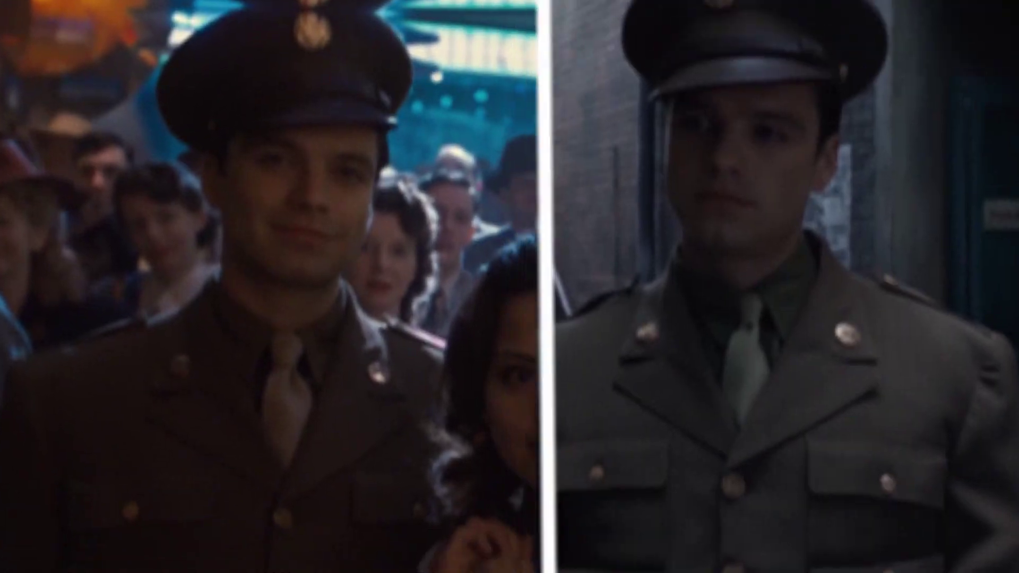